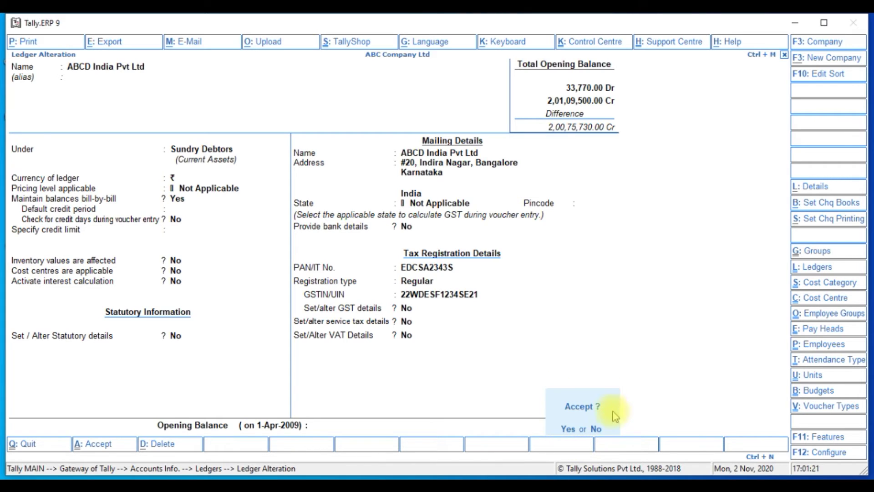
- Accept the alteration of the ABCD India Pvt Ltd ledger
click(569, 430)
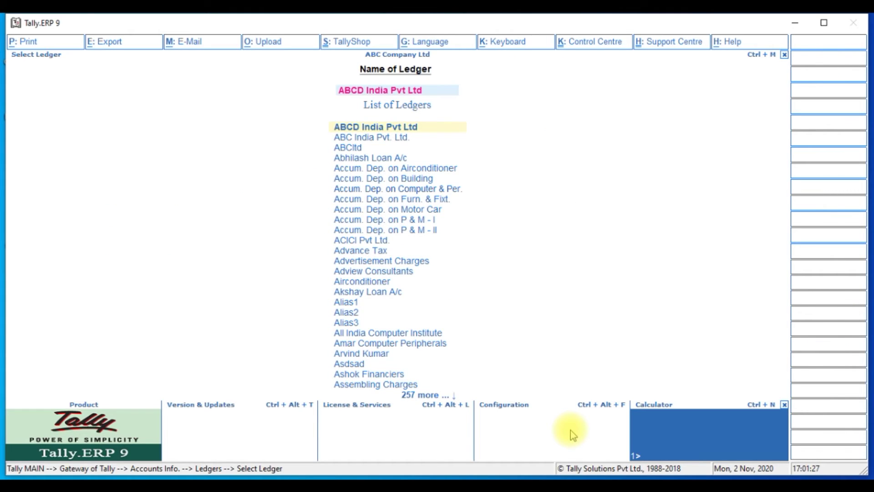
- Reopen the ABCD India Pvt Ltd ledger, review its mailing and tax registration fields up to GSTIN/UIN, and quit without saving
key(Return)
key(Return)
key(Return)
key(Return)
key(Return)
key(Return)
key(Return)
key(Return)
key(Return)
key(Return)
key(Return)
key(Return)
key(Return)
key(Return)
key(Return)
key(Return)
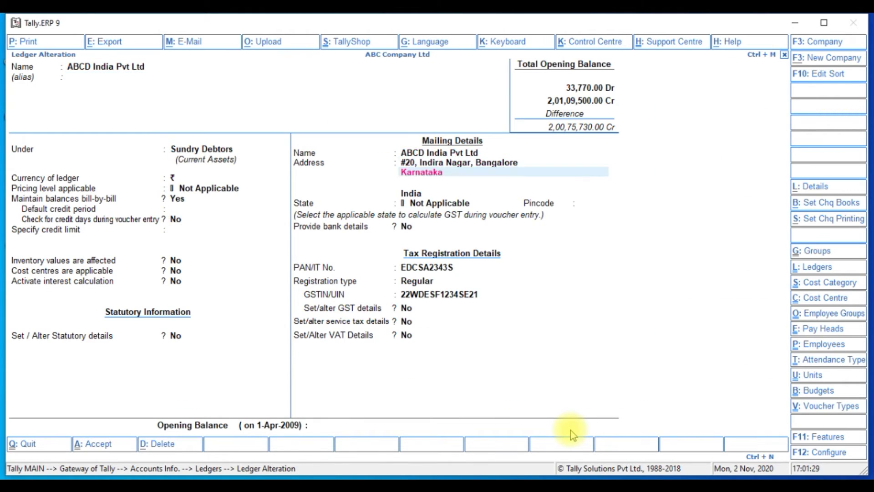
key(Return)
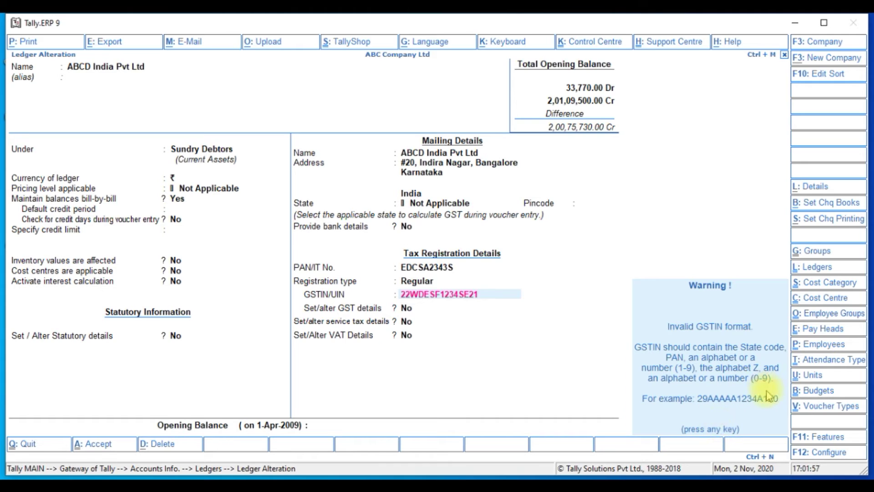
key(Return)
key(Escape)
key(y)
key(Escape)
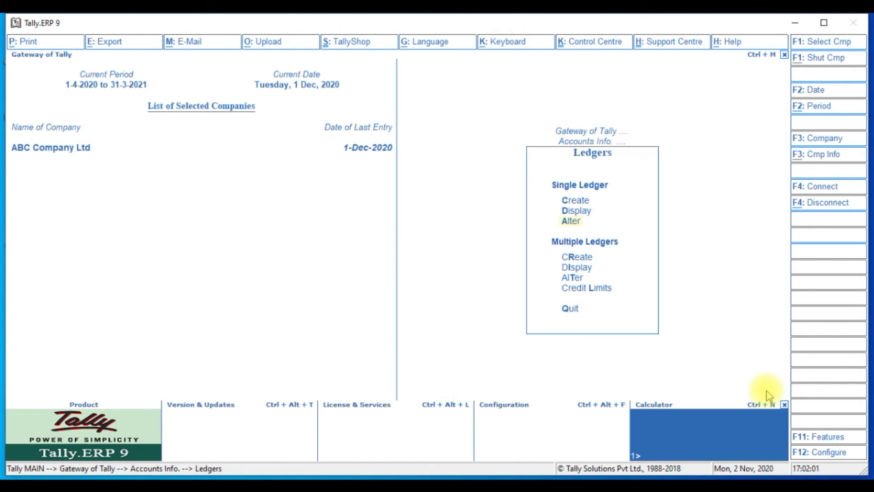
- Show the blank cost category creation form and leave it without creating a category
key(Escape)
key(Return)
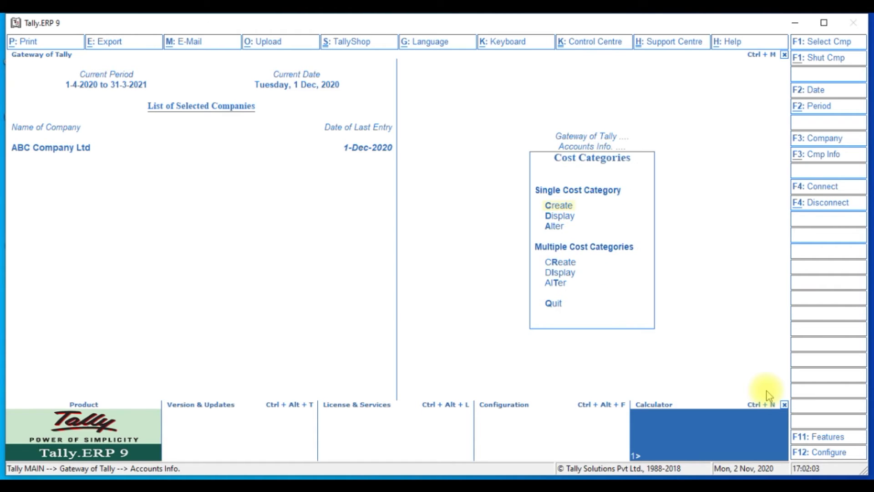
key(Return)
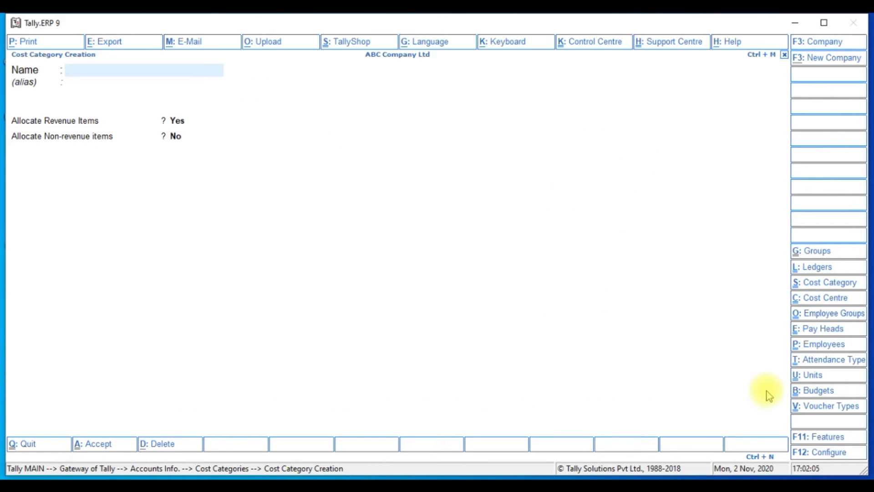
key(Escape)
- Open the Branch Office cost category for alteration, go through its allocation settings and accept it
key(Down)
key(Down)
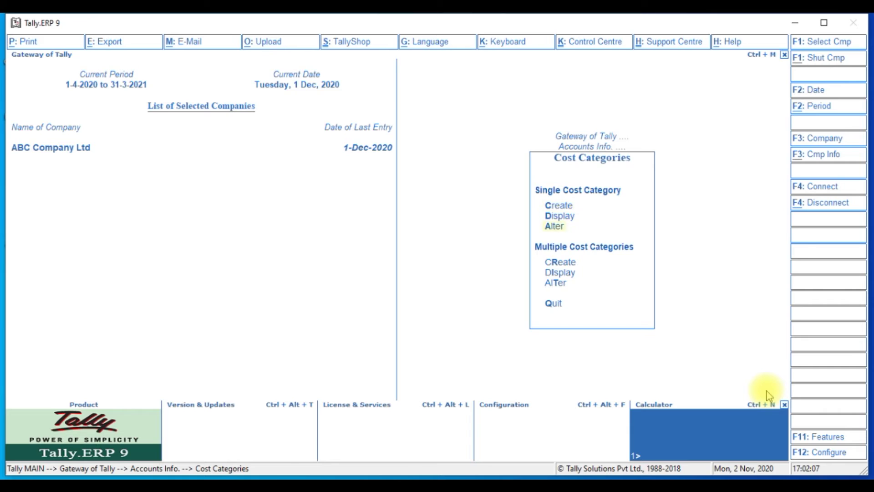
key(Return)
key(Return)
key(Return)
key(Return)
key(Return)
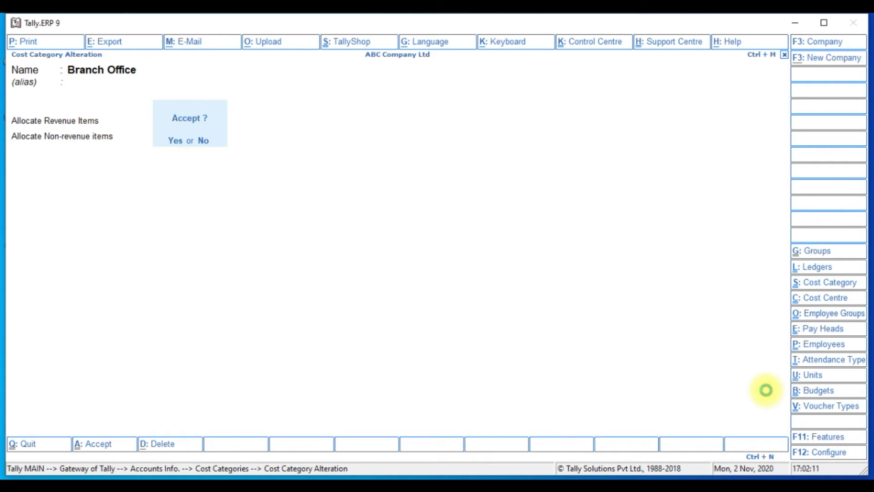
key(Return)
key(Escape)
key(Escape)
- Open the first cost centre in Primary Cost Category for alteration and reach its Under field
key(Down)
key(Return)
key(Down)
key(Down)
key(Return)
key(Return)
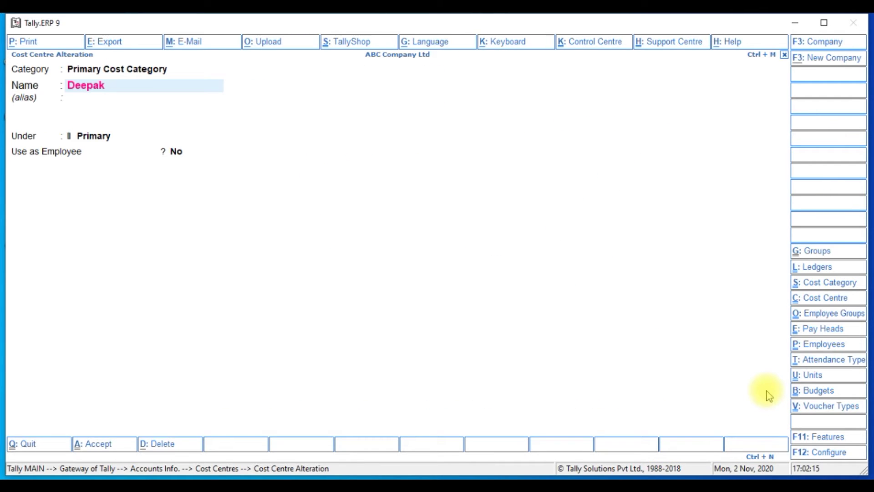
key(Return)
key(Return)
key(Return)
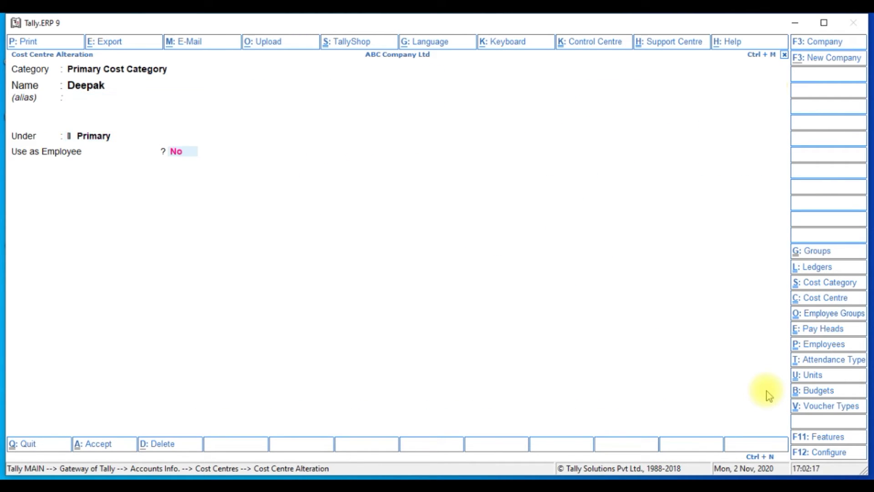
key(BackSpace)
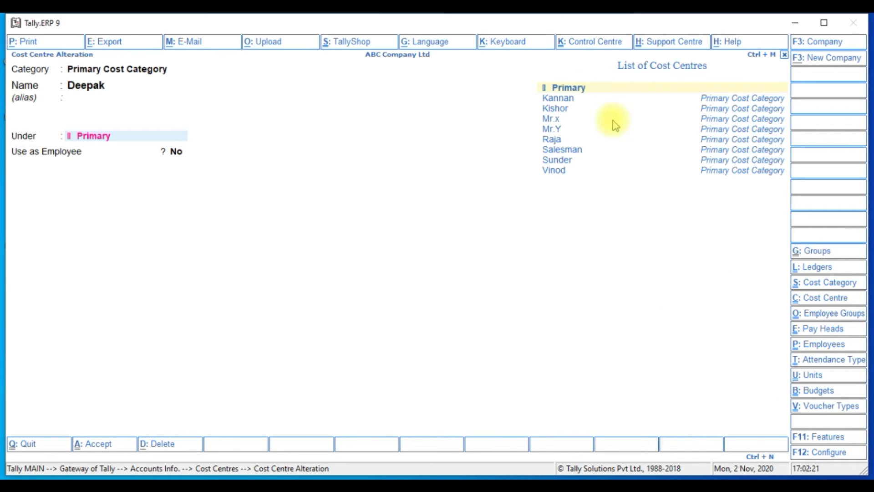
- Examine the list of available parent cost centres and quit the cost centre alteration without choosing one
key(Down)
key(Down)
key(Up)
key(Down)
key(Down)
key(Down)
key(Down)
key(Down)
key(Up)
key(Up)
key(Up)
key(Up)
key(Up)
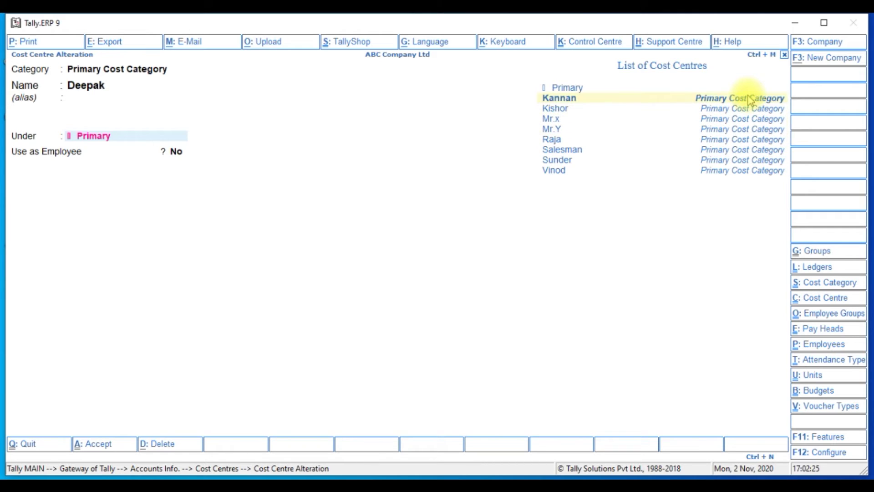
key(Down)
key(Down)
key(Down)
key(Down)
key(Down)
key(Down)
key(Down)
key(Escape)
key(Escape)
key(y)
- Show the budget creation form and quit it without creating a budget
key(Down)
key(Down)
key(Escape)
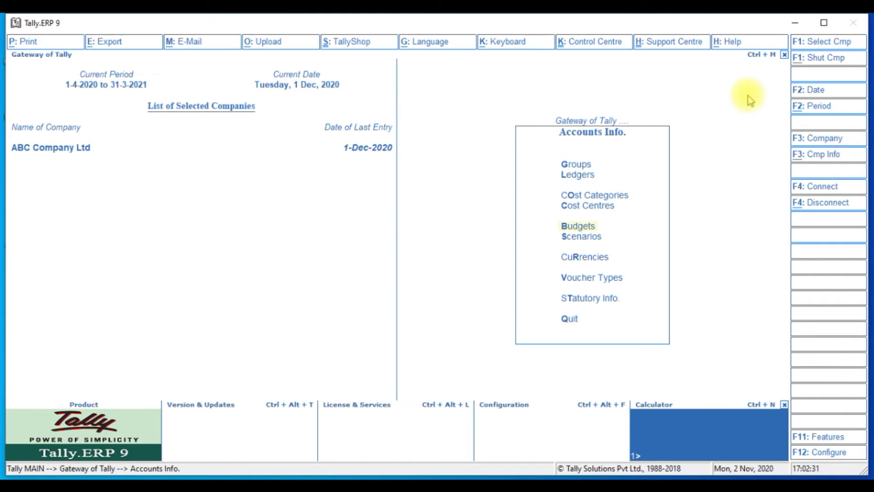
key(Return)
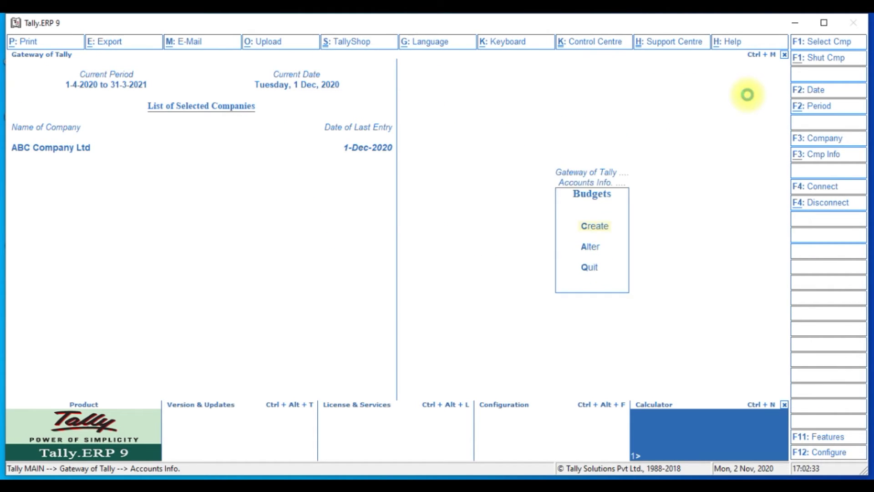
key(Return)
key(Escape)
key(y)
key(Escape)
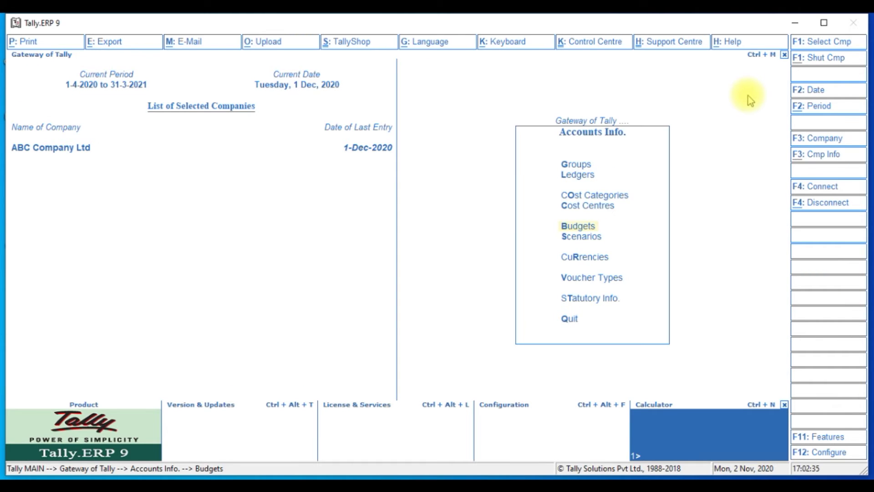
- Open the Attendance voucher type for alteration
key(Down)
key(Down)
key(Down)
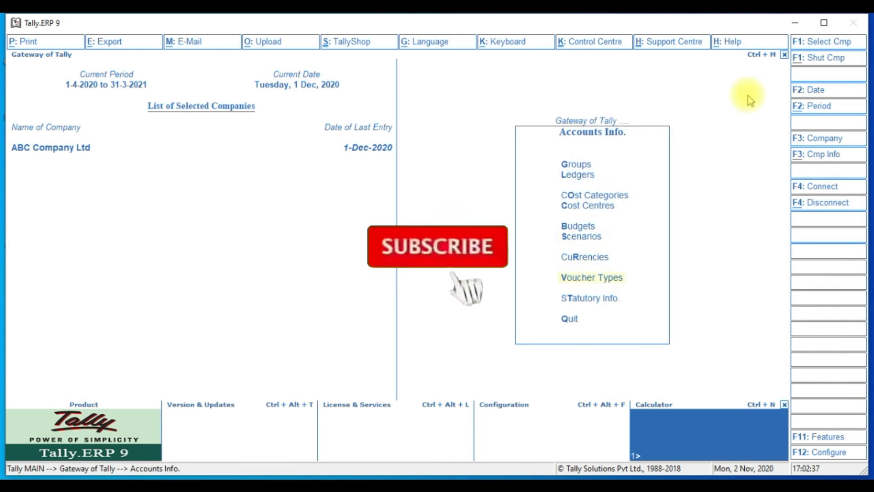
key(Return)
key(Down)
key(Down)
key(Return)
key(Return)
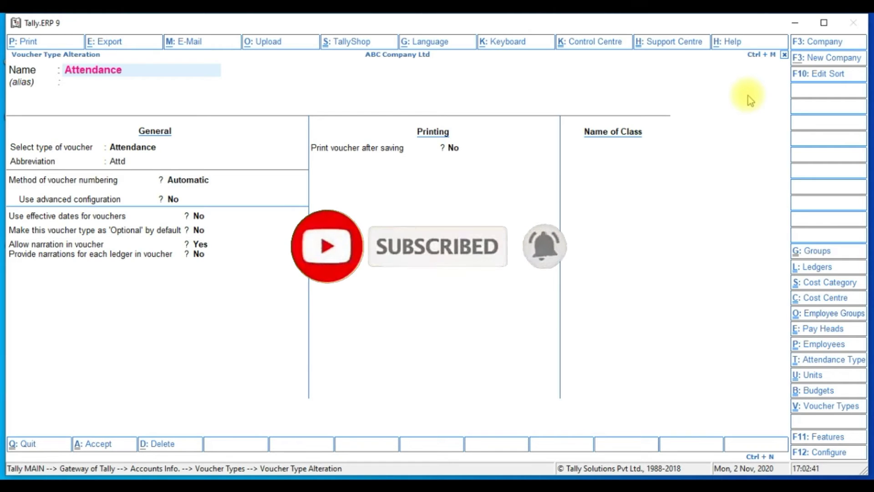
- Go through the Attendance voucher type's numbering, narration and printing settings, accept them and return to the Gateway of Tally
key(Return)
key(Return)
key(Return)
key(Return)
key(Return)
key(Return)
key(Return)
key(Return)
key(Return)
key(Return)
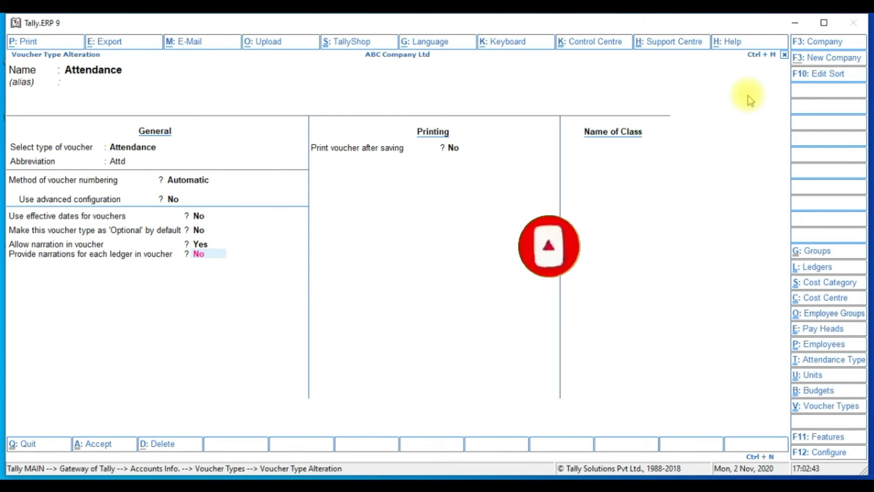
key(y)
key(Escape)
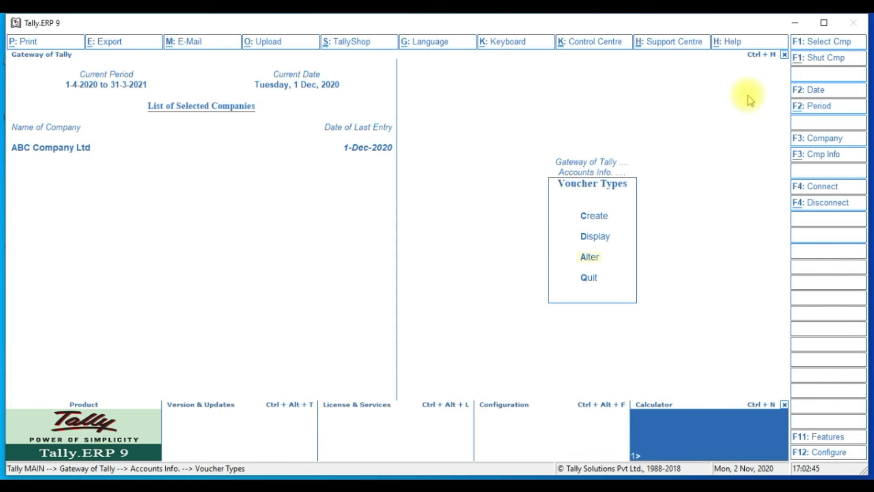
key(Escape)
key(Down)
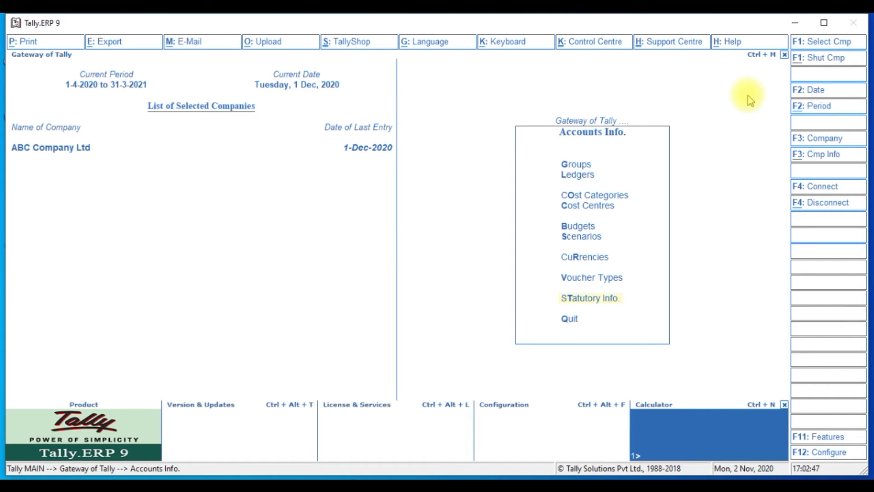
key(Escape)
- Start a payment accounting voucher with Cash as the account
key(Down)
key(Down)
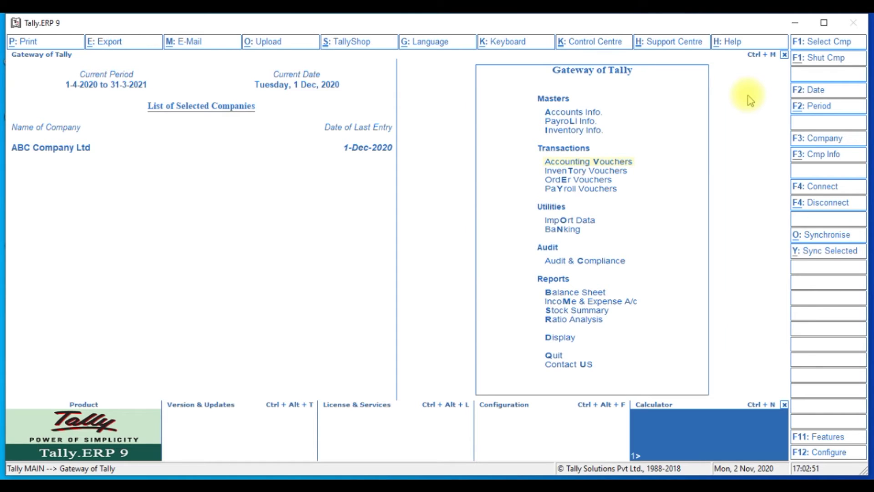
key(Return)
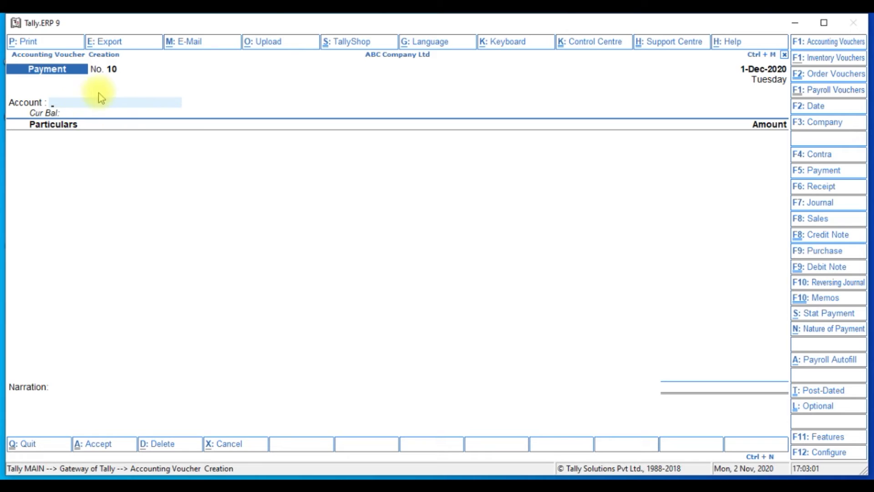
click(95, 117)
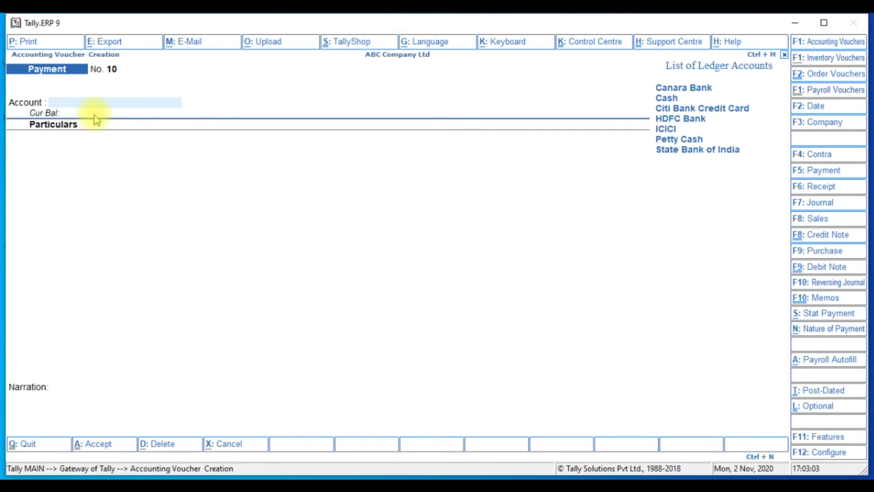
key(Down)
key(Return)
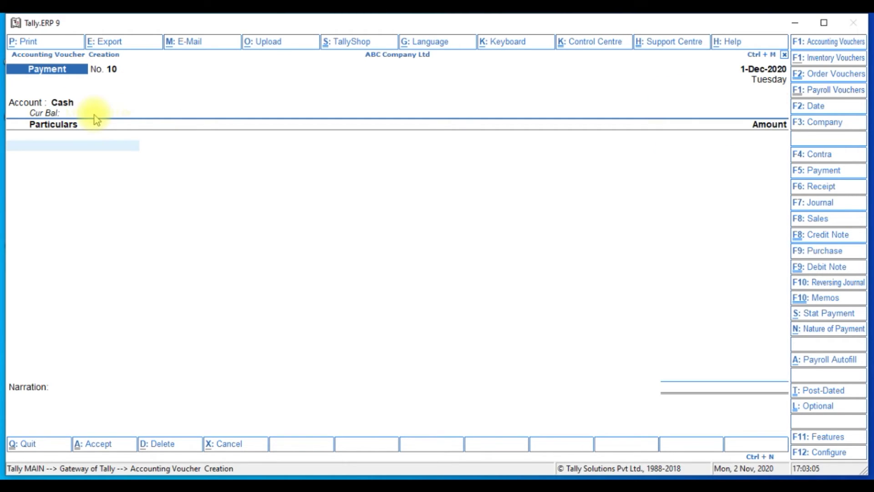
- Add ABCD India Pvt Ltd to the payment voucher's particulars with an amount of 20
key(Down)
key(Return)
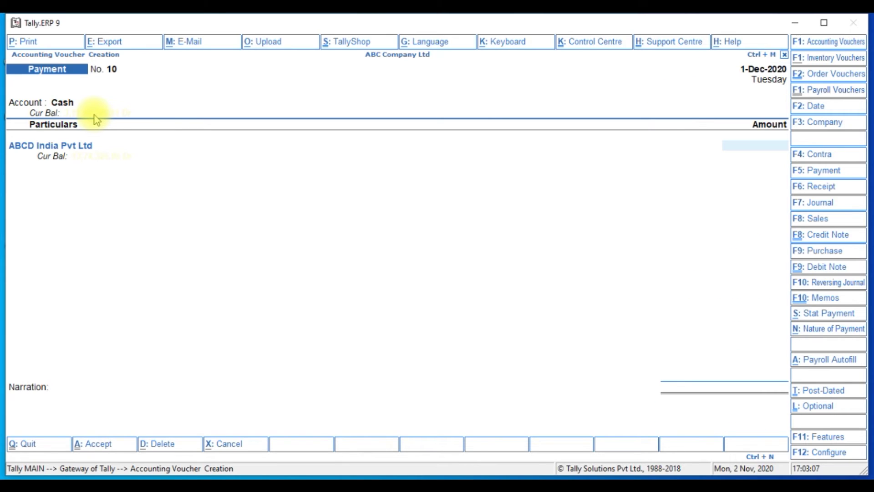
text(20)
key(Return)
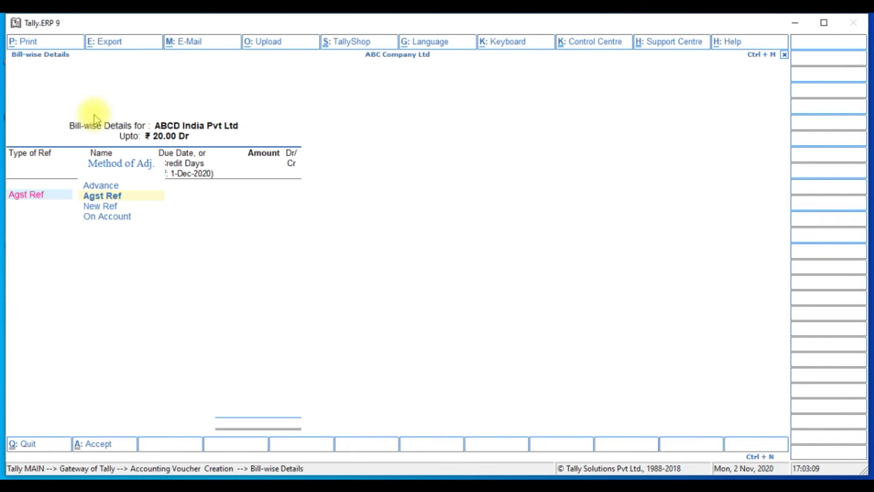
- Allocate the payment as Agst Ref against pending bill 7 in the bill-wise details
key(Return)
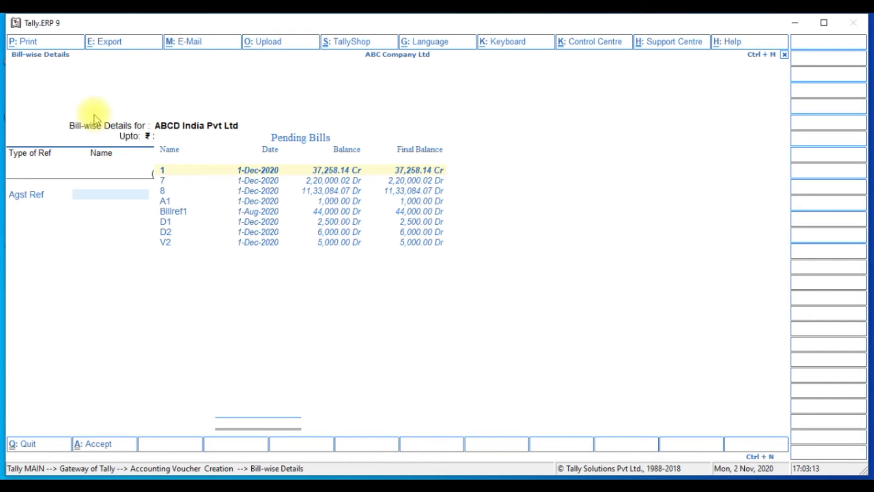
key(Down)
key(Down)
key(Up)
text(7)
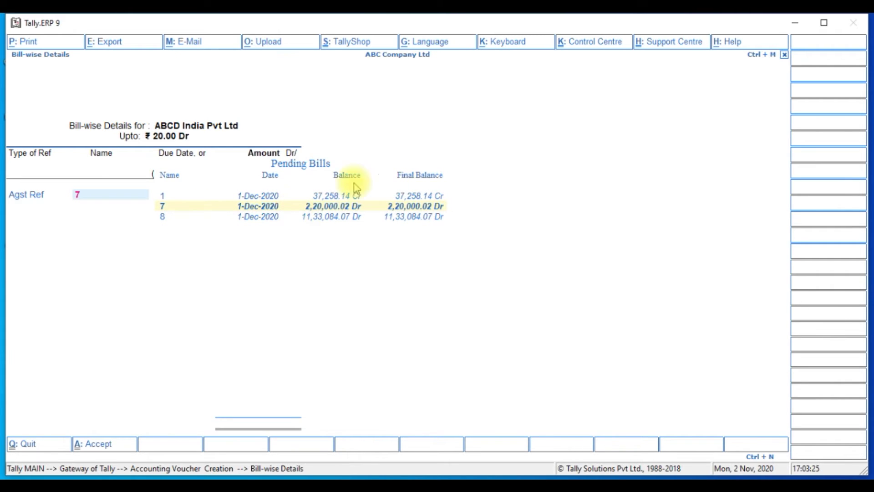
key(Return)
key(Return)
key(Return)
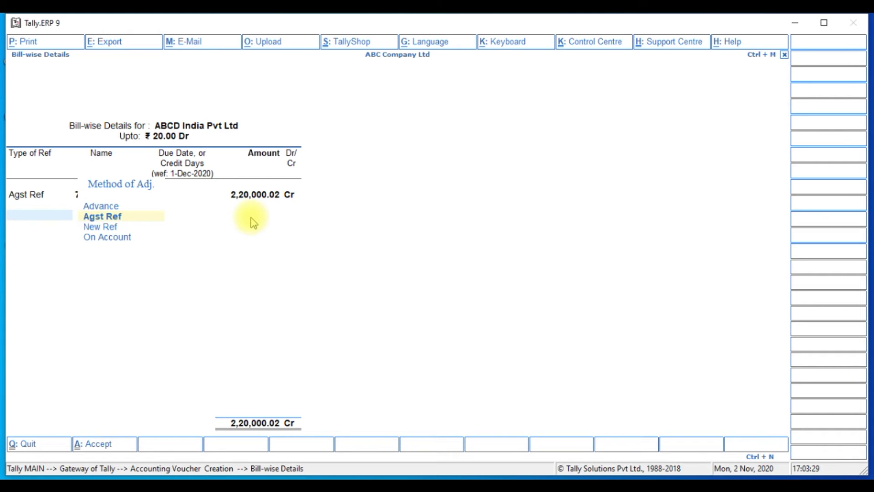
- Accept the bill-wise details, reopen the bill reference in the payment and quit the voucher without saving
key(ctrl+a)
key(Return)
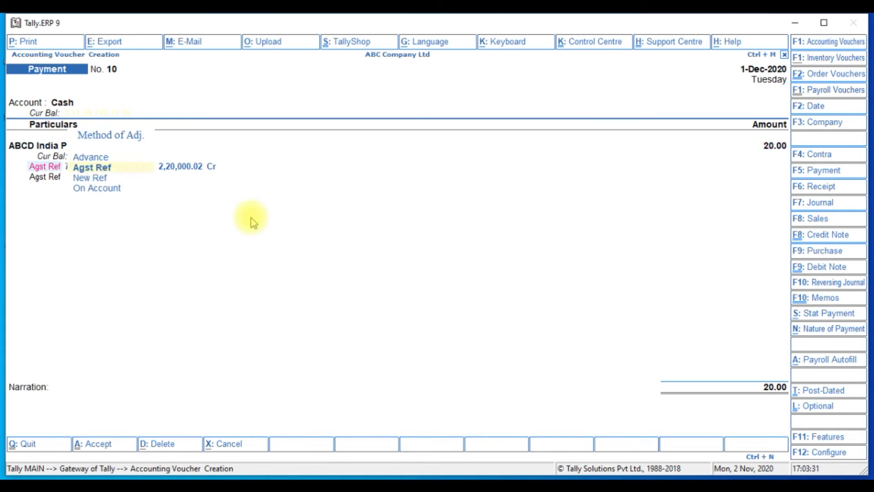
key(Return)
key(Escape)
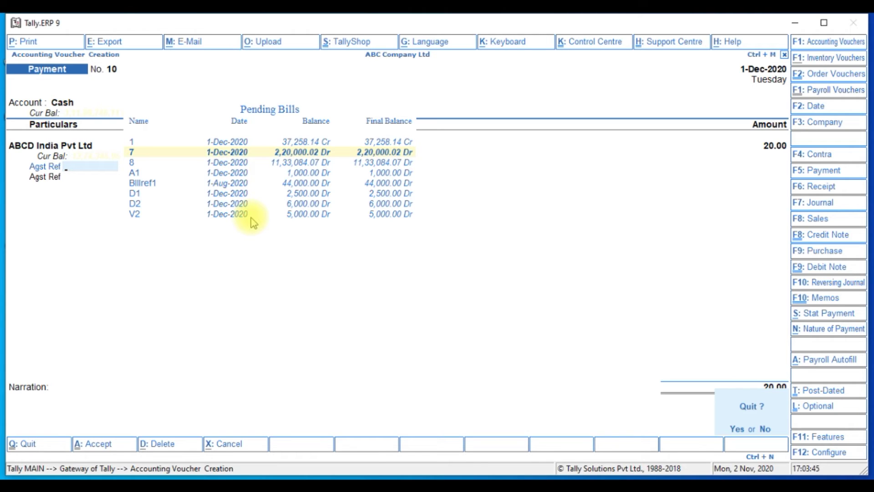
key(Return)
key(Escape)
key(Escape)
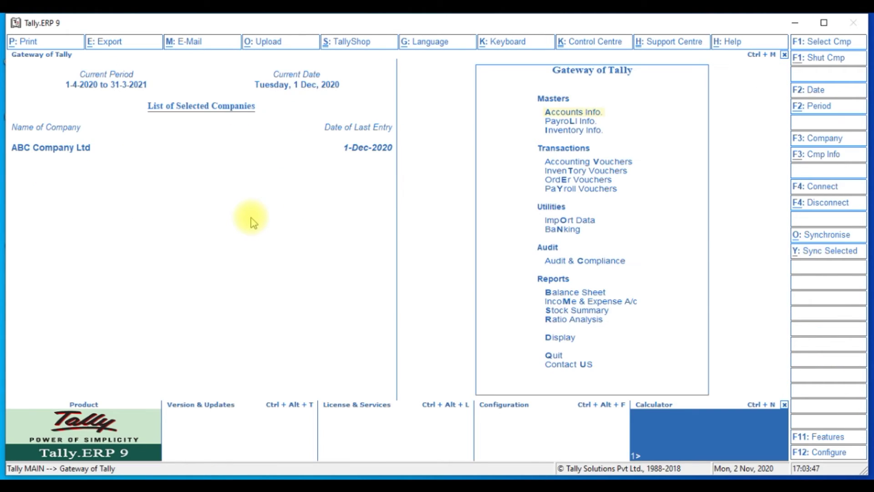
- Start a stock journal inventory voucher with Assembled PIV as the source item
key(Down)
key(Down)
key(Down)
key(t)
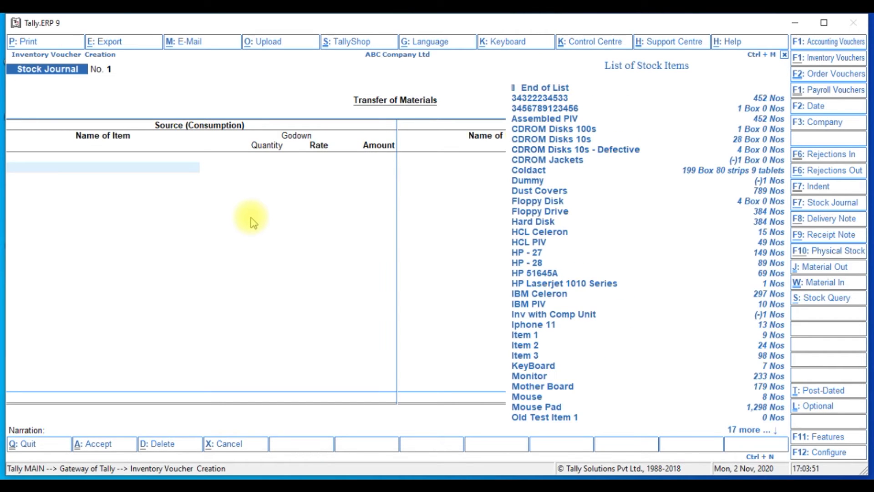
key(Down)
key(Down)
key(Return)
- Choose Assembled PIV as the source item and assign it new batch number S in Stores
key(Down)
key(Down)
key(Down)
key(Down)
key(Return)
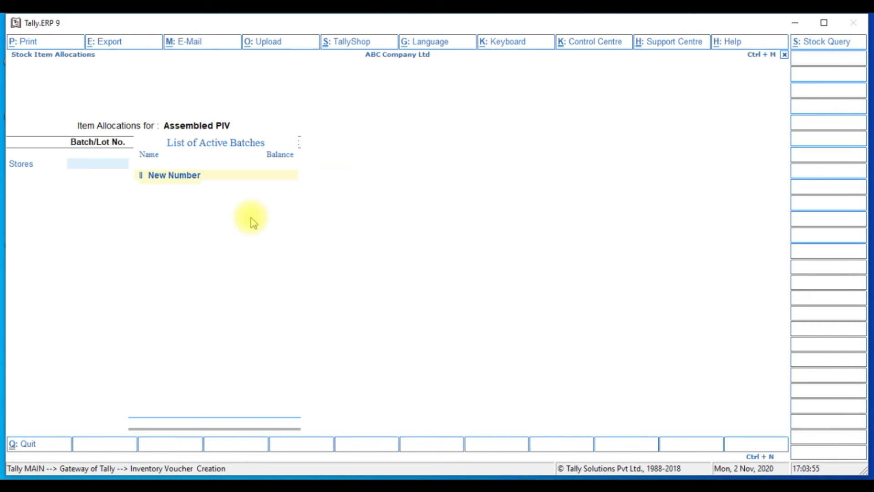
key(Return)
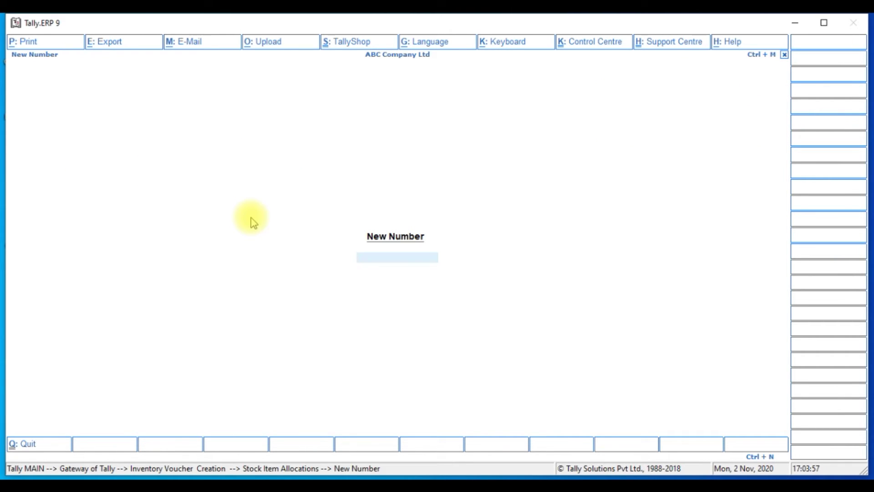
key(Escape)
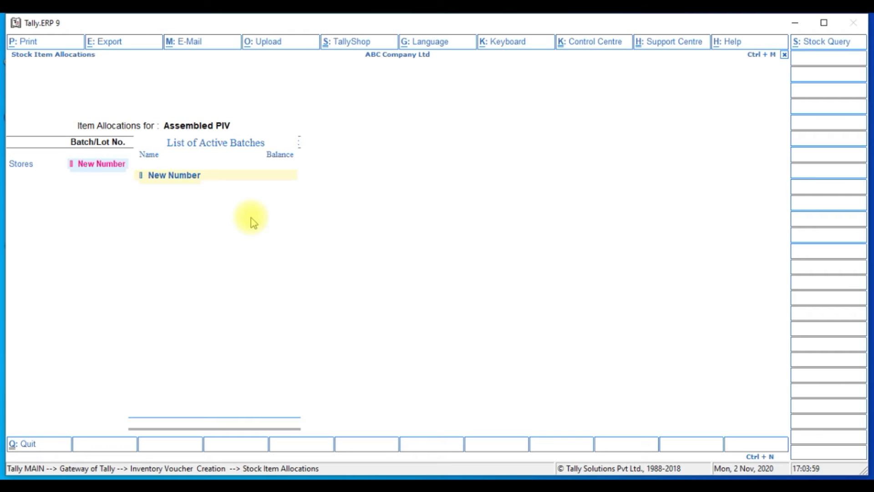
key(Return)
text(S)
key(Return)
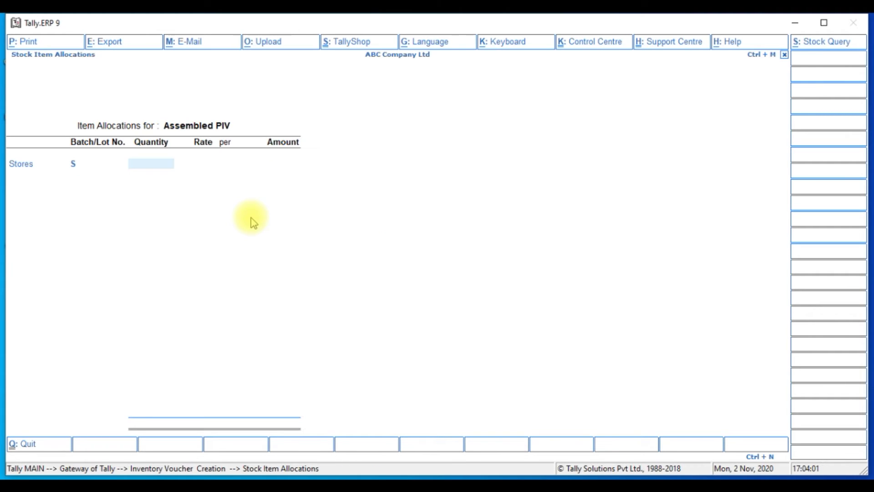
- Allocate 1 Nos of Assembled PIV at a rate of 22 and accept the stock item allocation
key(Return)
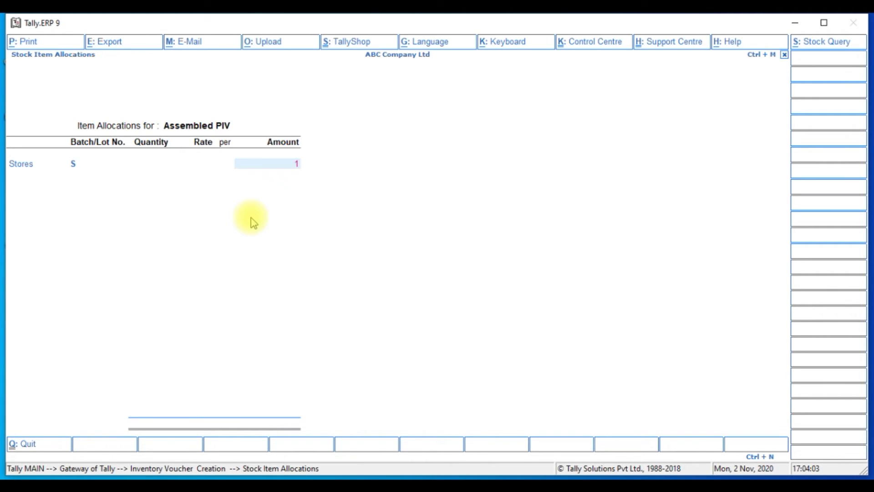
key(BackSpace)
text(1)
key(Return)
key(Return)
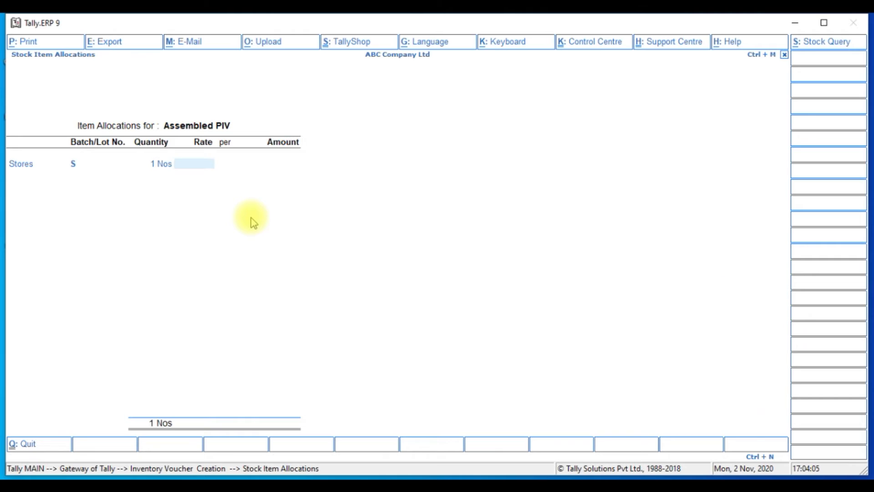
text(22)
key(Return)
key(Return)
key(Return)
key(Return)
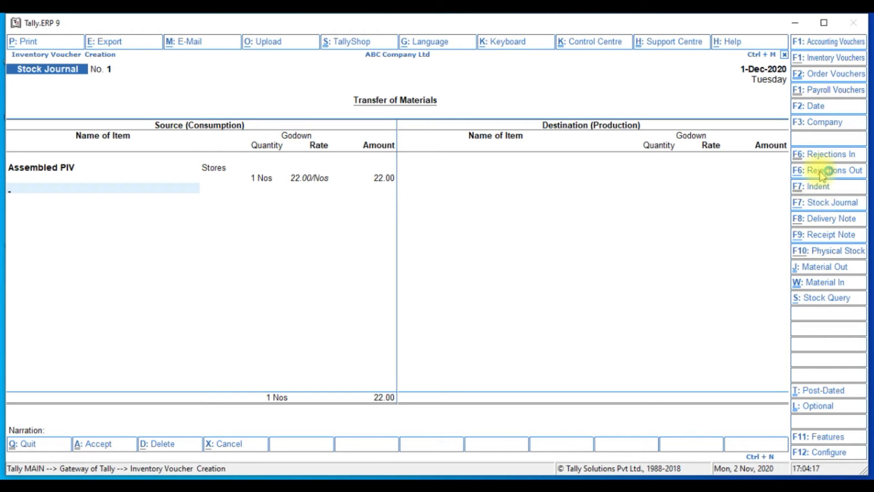
- Switch the voucher to a delivery note for ABCD India Pvt Ltd and end its order list without an order
click(833, 221)
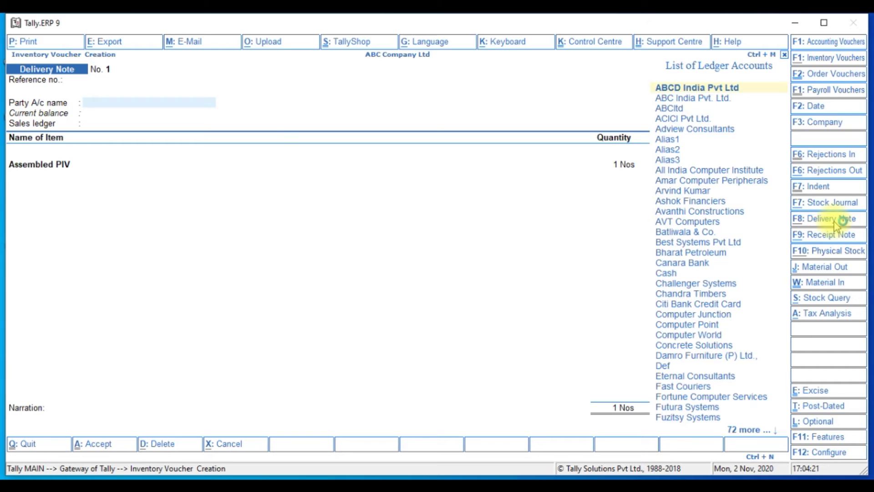
key(Return)
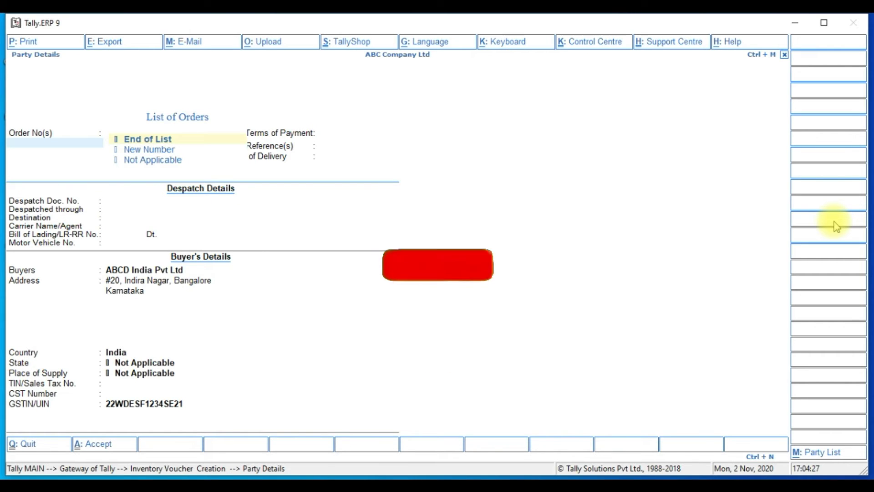
key(Return)
key(Return)
key(Return)
key(Return)
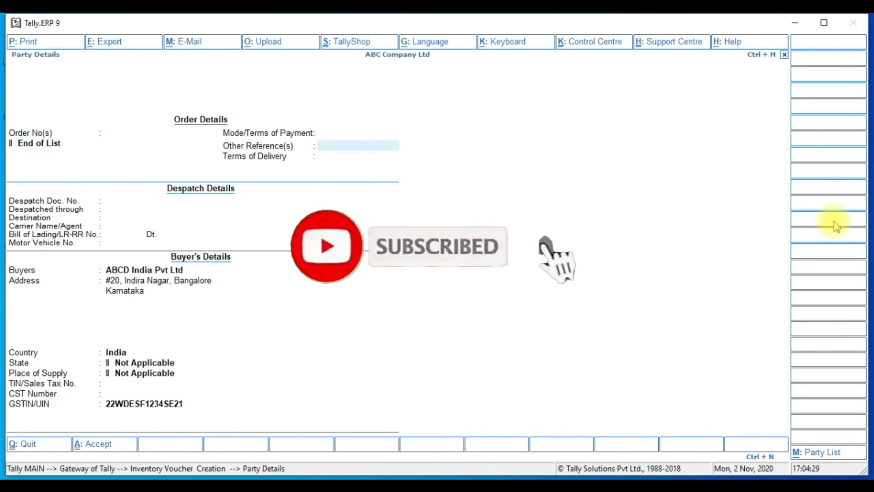
- Accept the delivery note's remaining party details, with Advertisement Charges as sales ledger and Not Applicable as price level
key(Return)
key(Return)
key(Return)
key(Return)
key(Return)
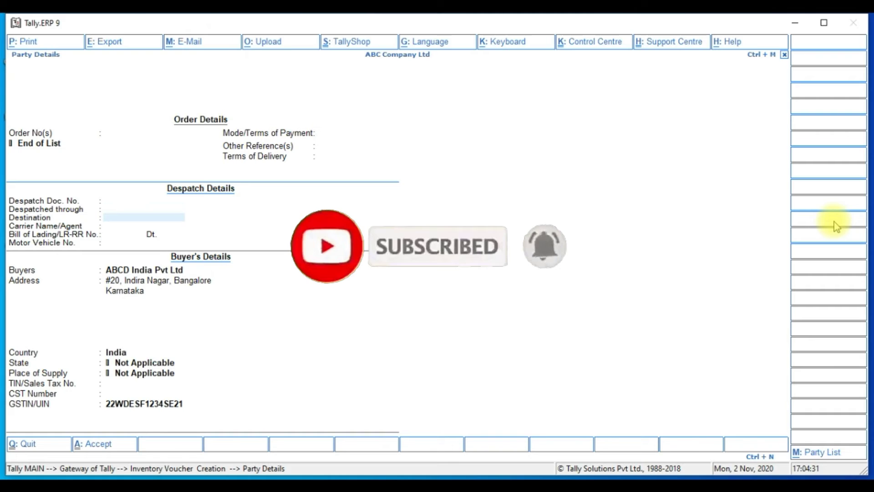
key(Return)
key(Return)
key(Return)
key(Return)
key(Return)
key(Return)
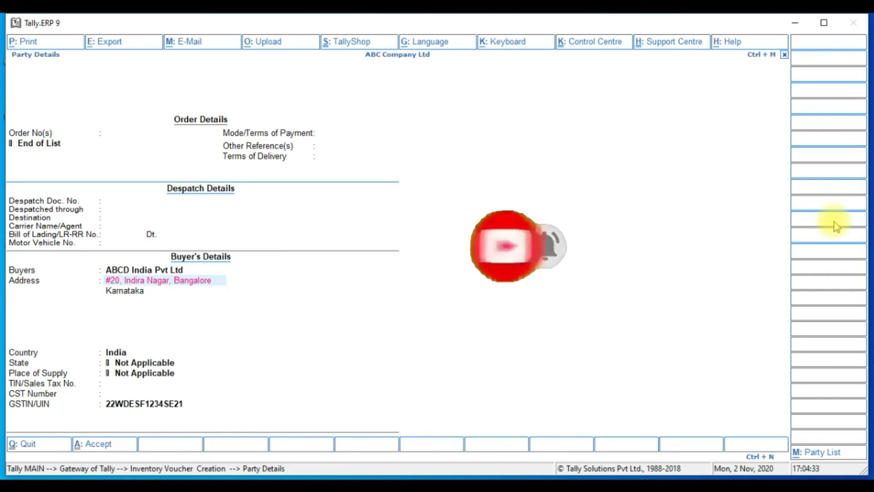
key(Return)
key(Return)
key(Return)
key(Return)
key(Return)
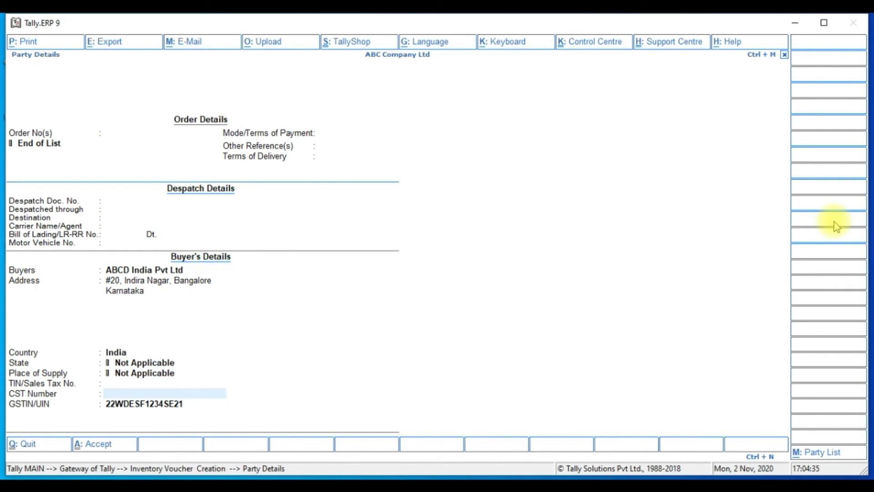
key(Return)
key(Return)
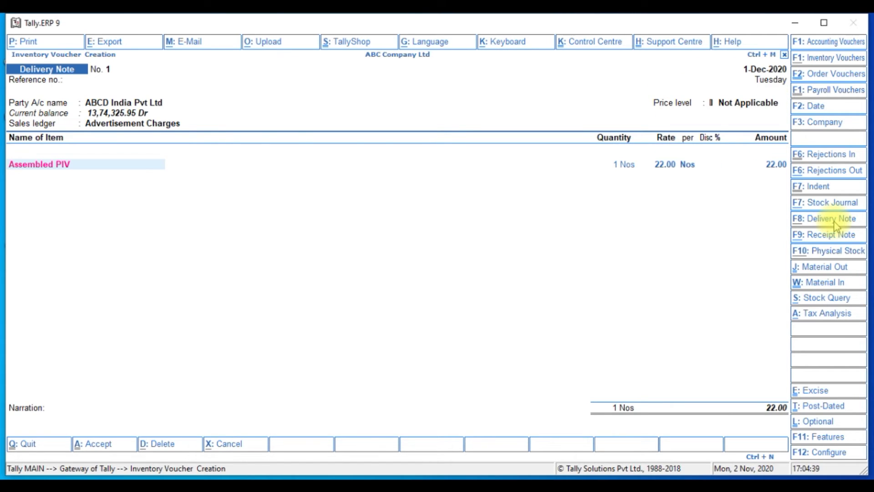
- Allocate Assembled PIV in the delivery note to tracking number 1 and batch S in Stores, 1 Nos at 22
key(Return)
key(Return)
key(Return)
text(S)
key(Return)
key(Return)
key(Return)
key(Return)
key(Return)
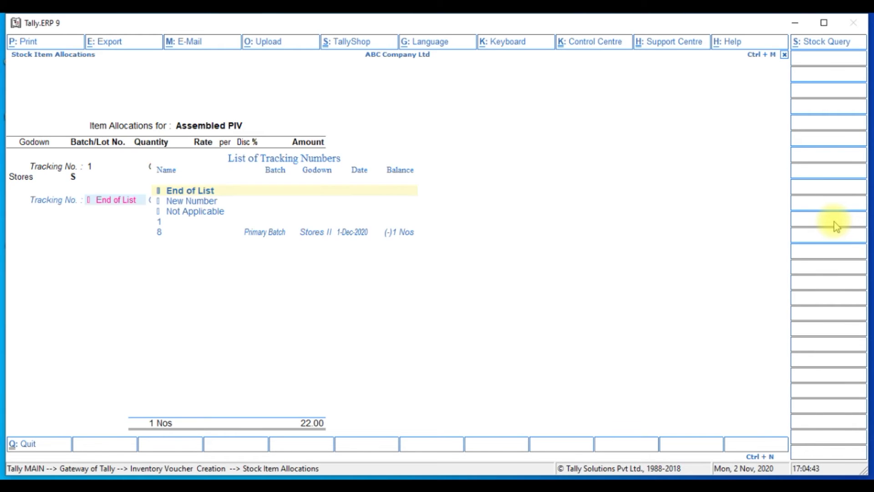
- End the tracking and item lists, leave the narration blank and save the delivery note
key(Return)
key(Return)
key(Return)
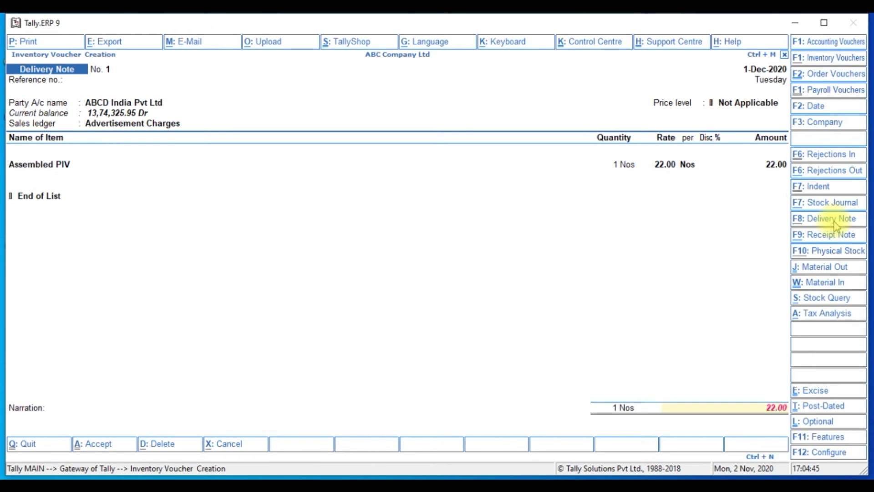
key(Return)
key(Return)
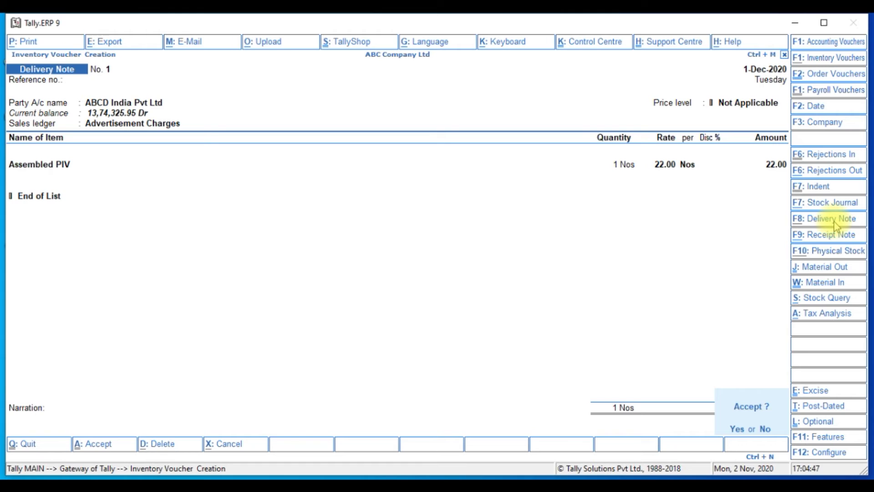
key(Return)
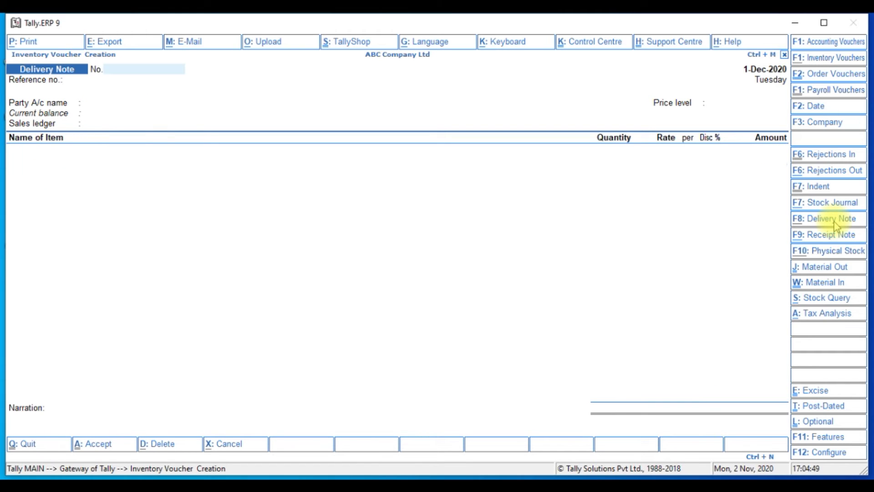
- Start an accounting voucher of type Sales with ABC India Pvt. Ltd. as the party account
key(Escape)
key(v)
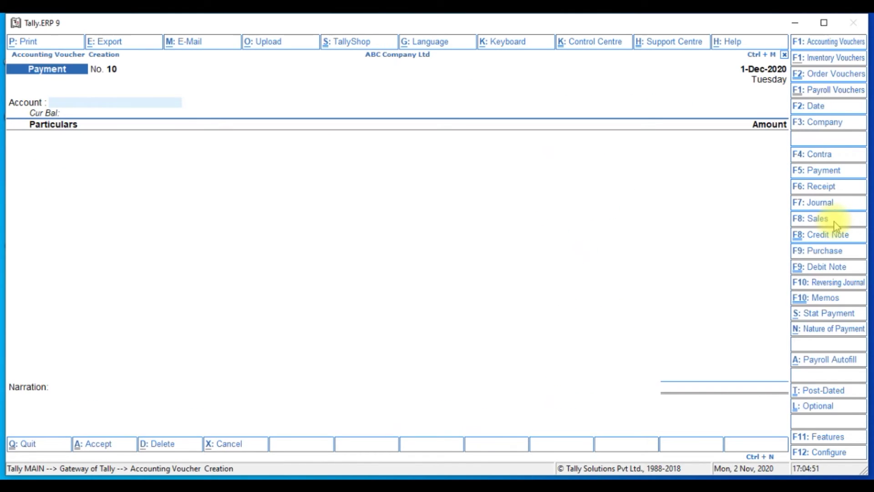
click(815, 221)
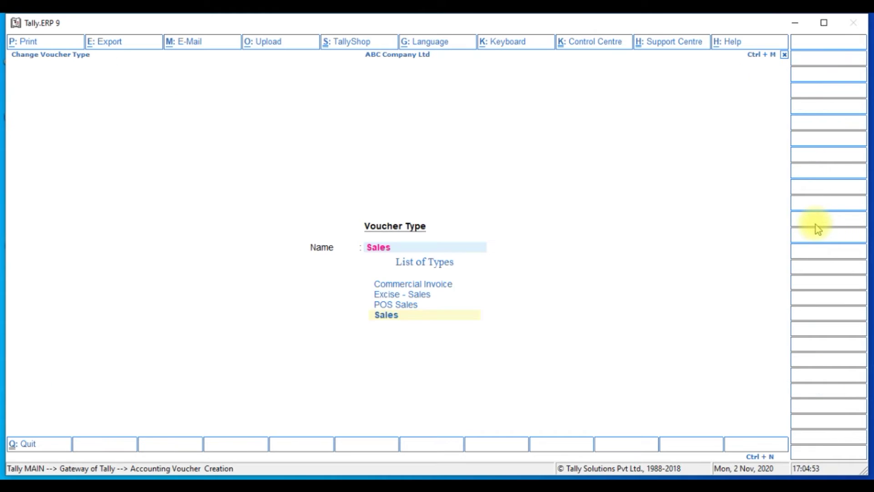
key(Return)
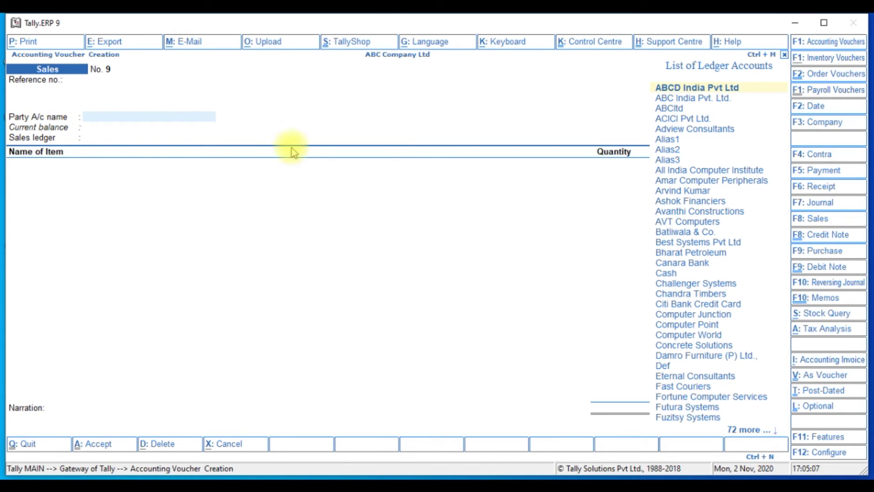
click(678, 99)
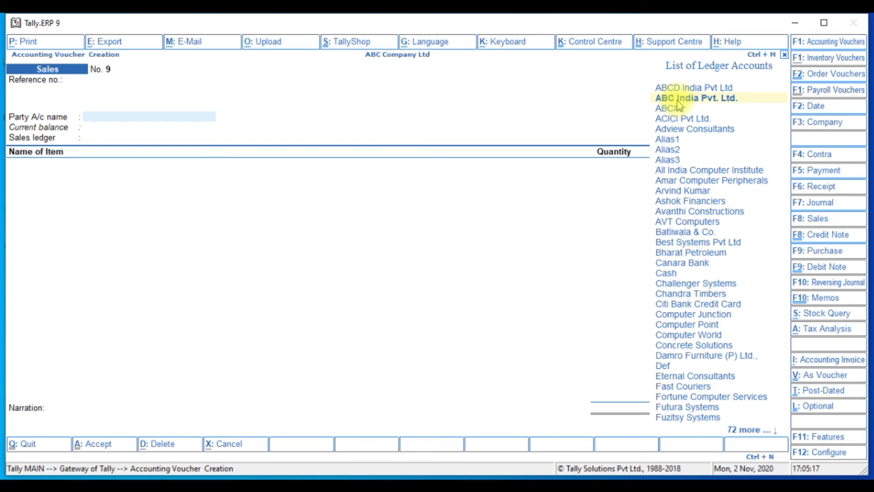
click(677, 102)
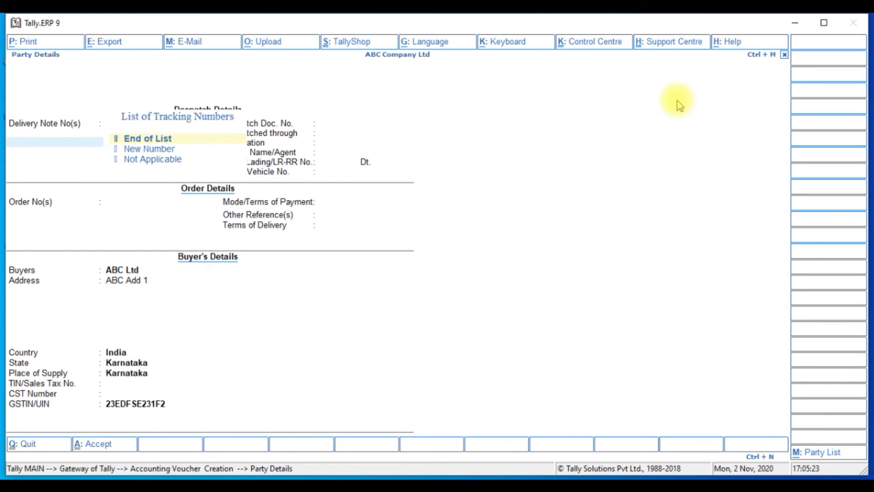
- End the delivery note and order lists with End of List, leaving the despatch details blank
key(Return)
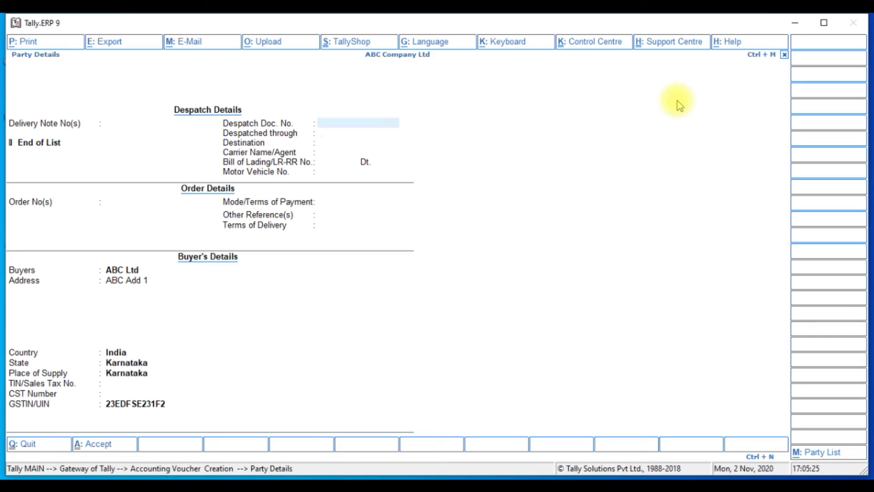
key(Return)
key(Return)
key(Return)
key(Return)
key(Return)
key(Return)
key(Return)
key(Return)
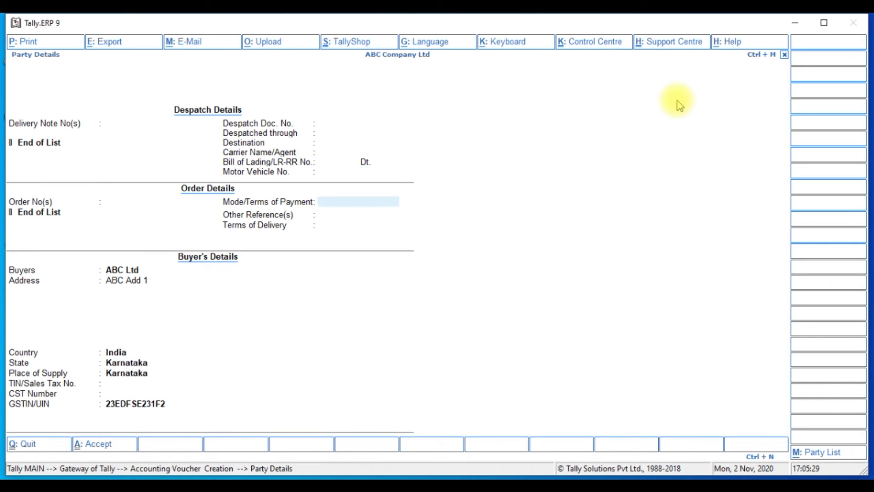
- Go back to the order details, select order 2 and accept the party details with Credit Sales as sales ledger
key(BackSpace)
key(BackSpace)
key(Return)
key(Down)
key(Down)
key(Down)
key(Return)
key(Return)
key(Return)
key(Return)
key(Return)
key(Return)
key(Return)
key(Return)
key(Return)
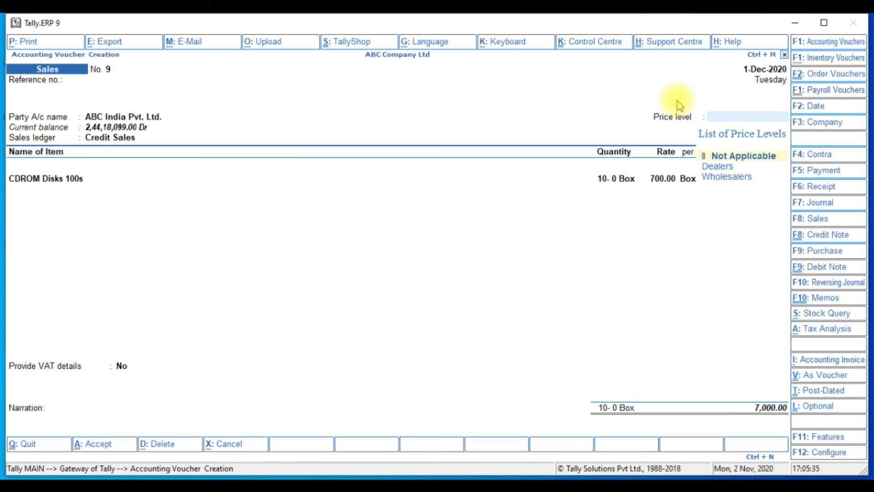
- Set the sales voucher's price level to Not Applicable
key(BackSpace)
key(Return)
key(Return)
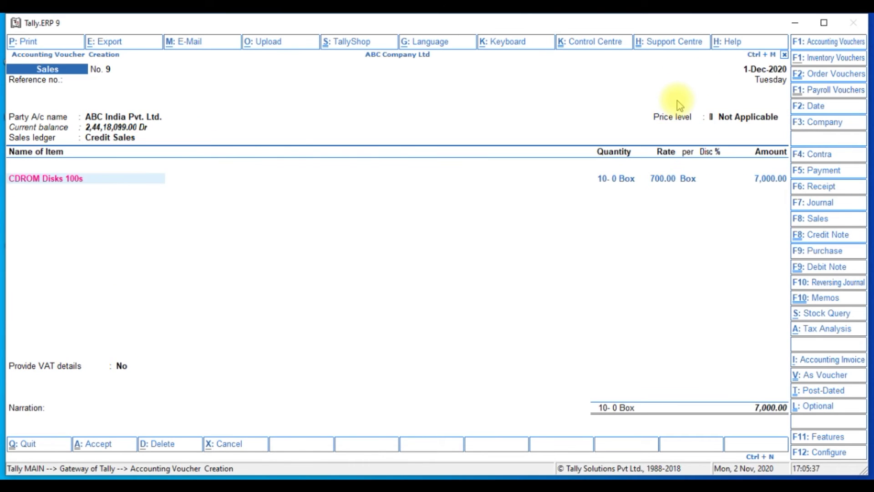
- Allocate CDROM Disks 100s against order 2 from the Assembly Floor godown, 10 Box at a rate of 700
key(Return)
key(Return)
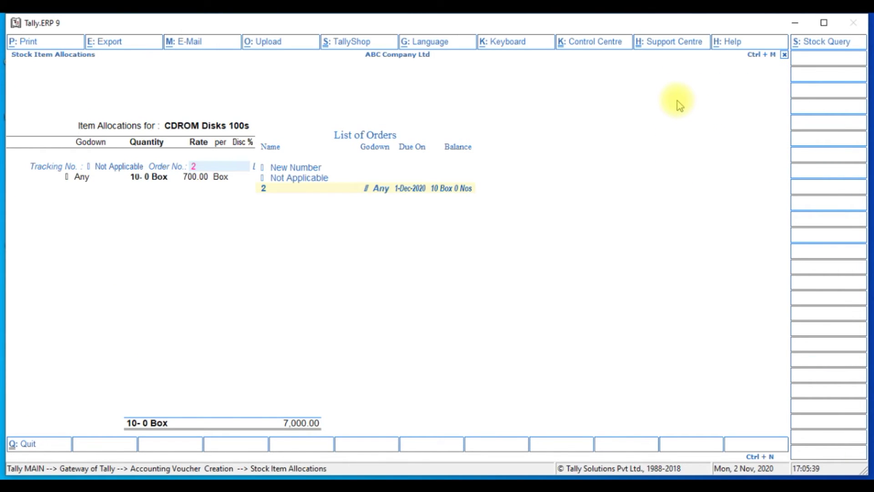
key(Return)
key(Return)
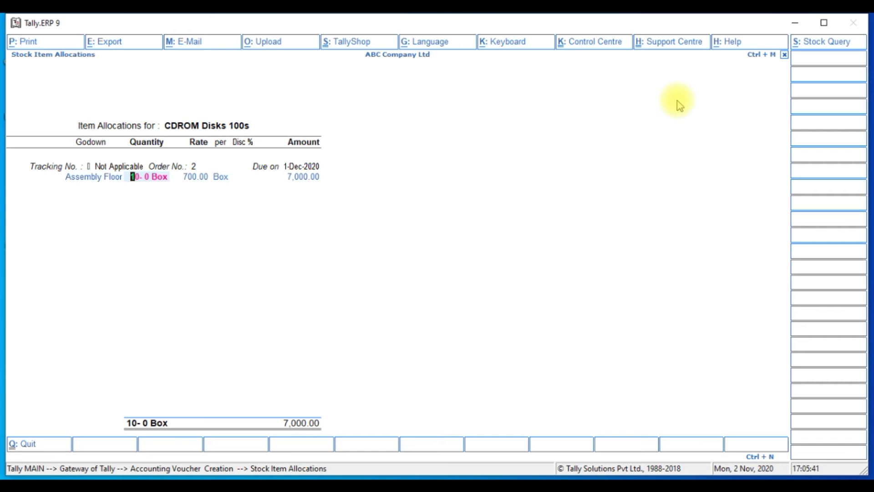
key(Return)
key(Return)
key(Return)
key(Return)
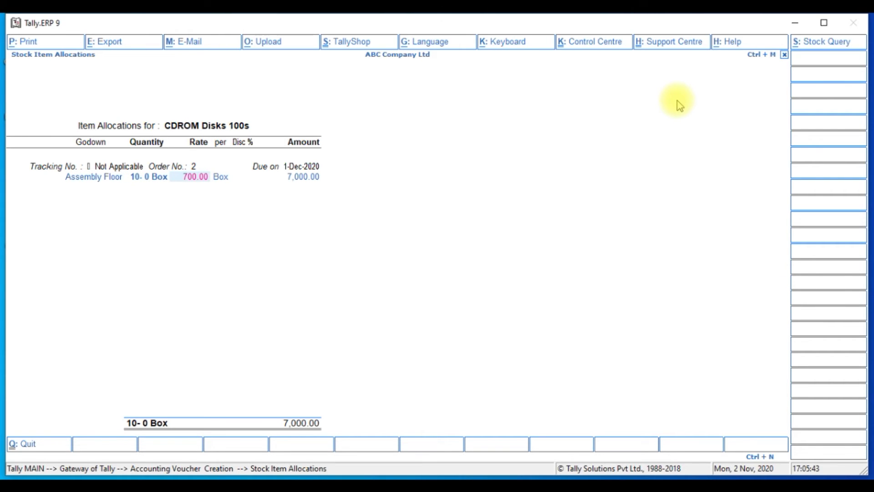
key(Return)
key(Return)
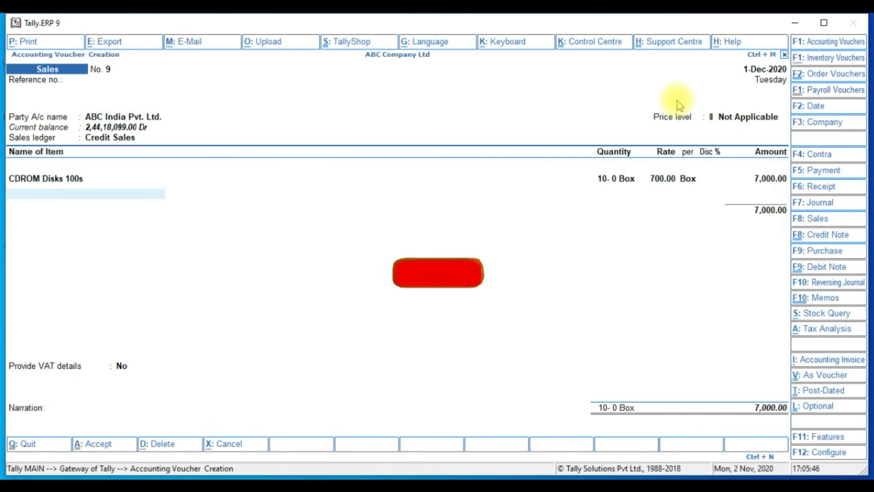
- End the sales voucher's item list, keep VAT details at No, save the voucher without narration and return to the Gateway of Tally
key(Return)
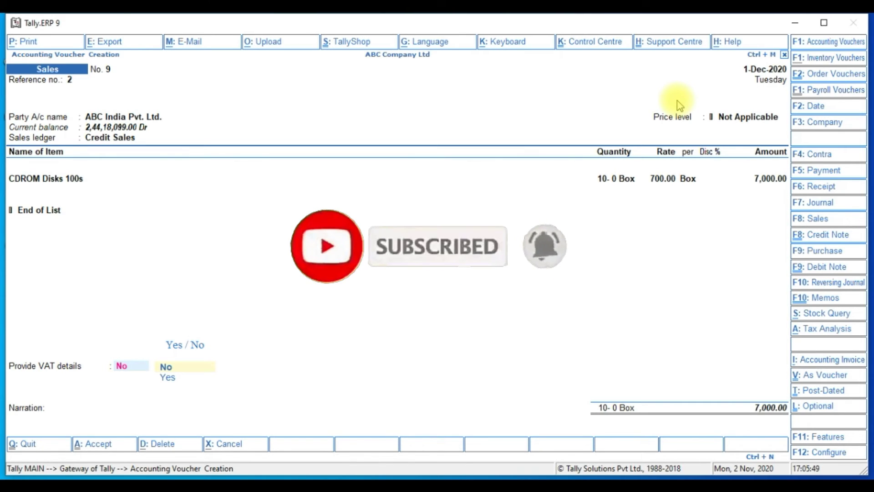
key(Return)
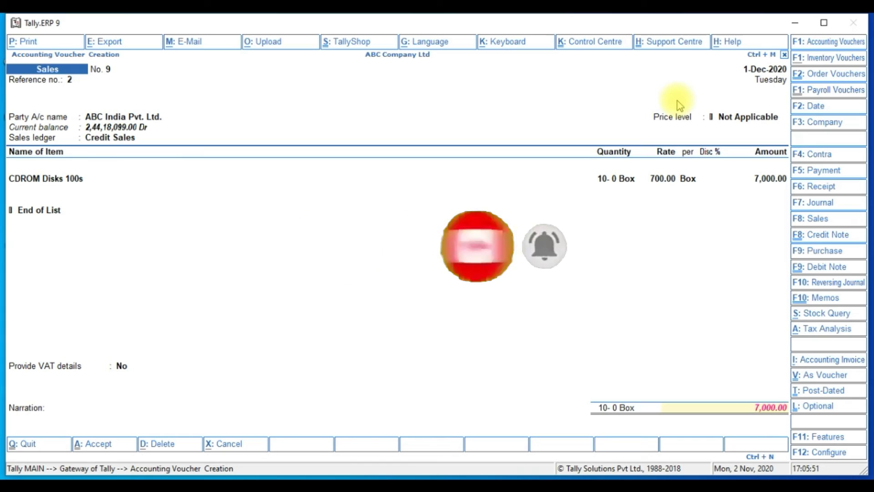
key(Return)
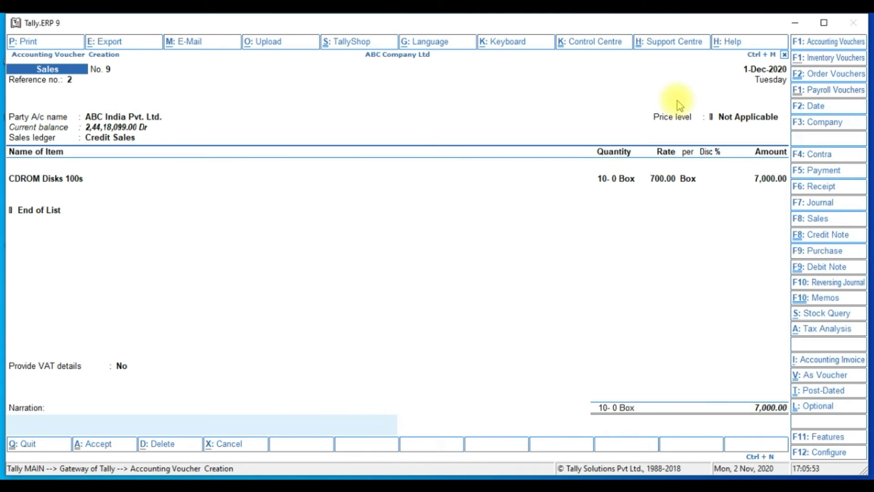
key(Return)
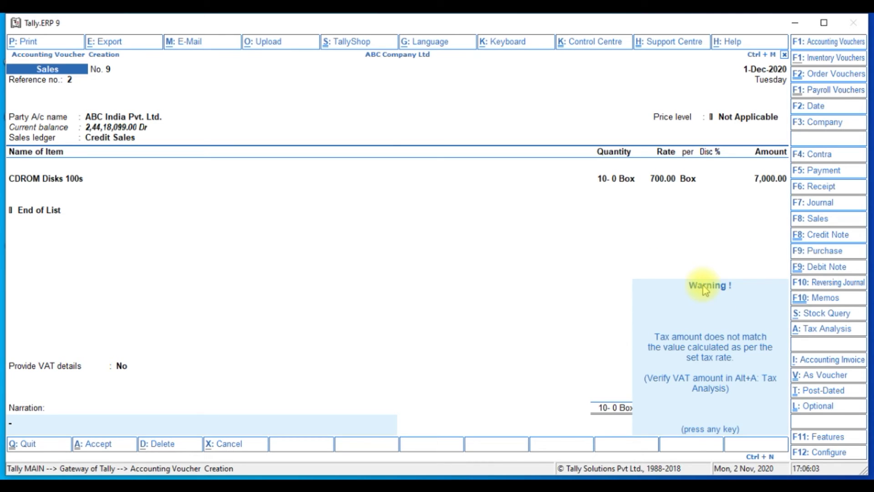
key(Return)
key(Return)
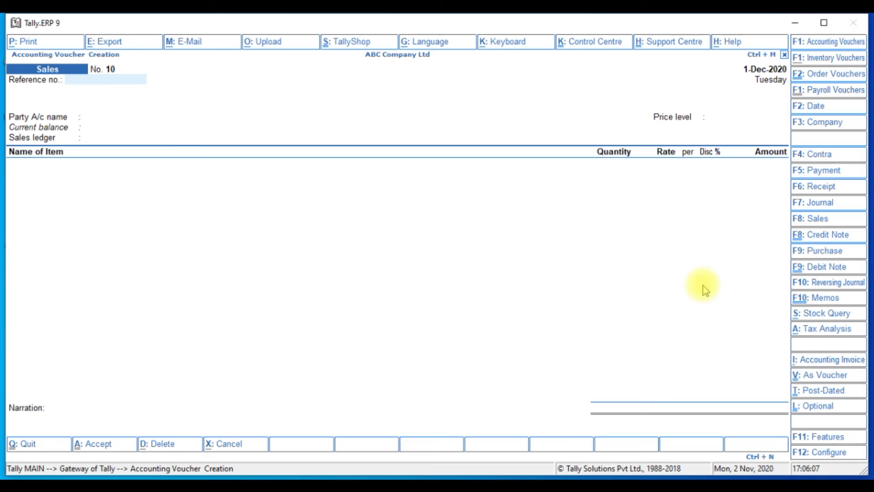
key(Escape)
key(Return)
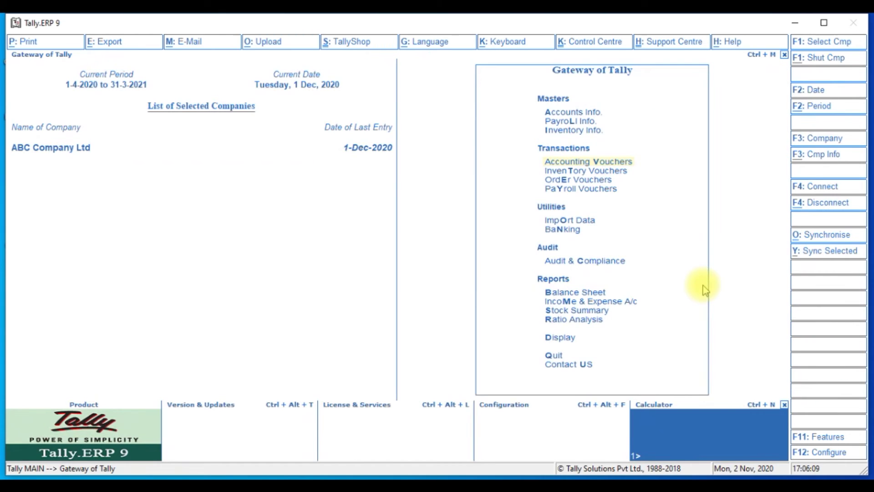
- Try out a sales order for ABCD India Pvt Ltd with Advertisement Charges as sales ledger and no items, and quit it unsaved
key(e)
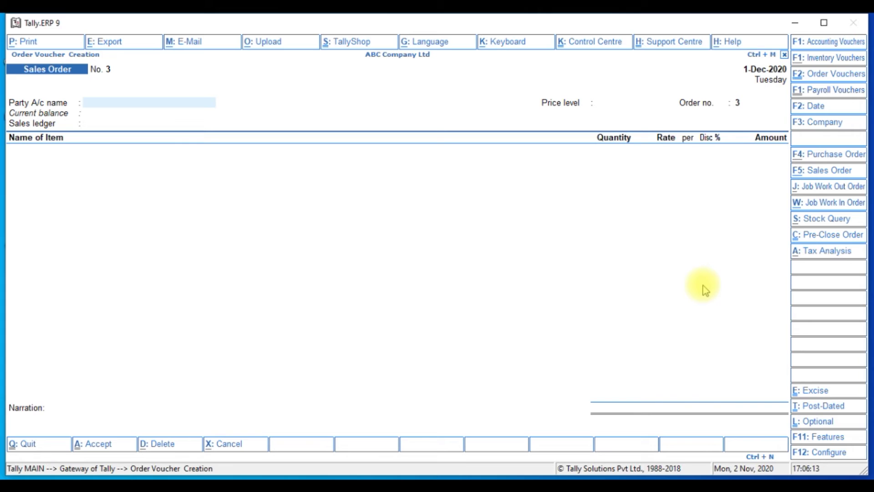
key(Return)
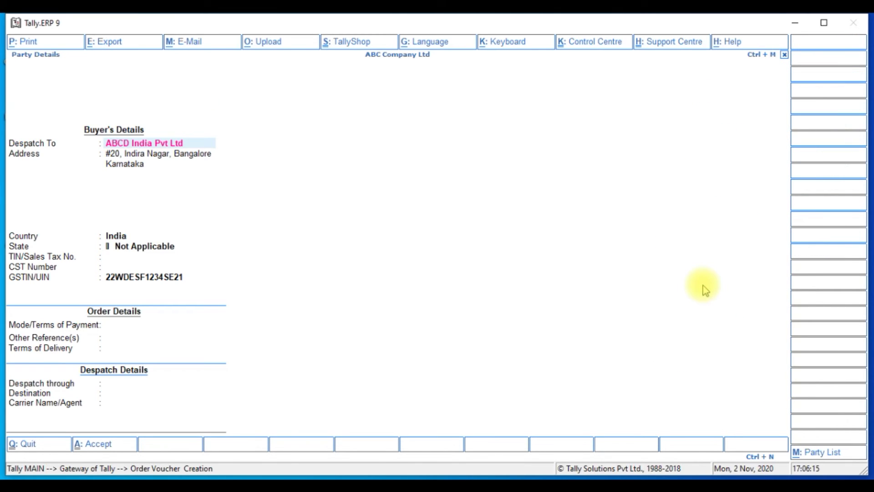
key(Return)
key(Return)
key(Return)
key(Return)
key(Return)
key(Return)
key(Return)
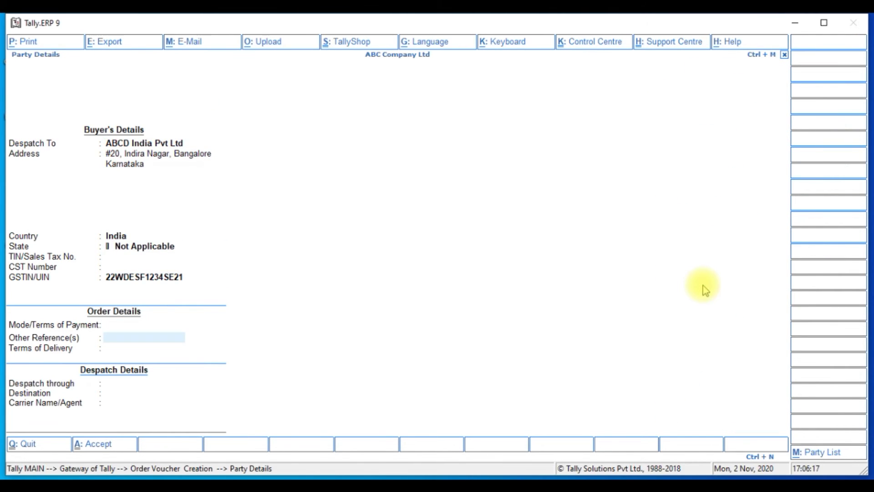
key(Return)
key(Return)
key(Return)
key(Return)
key(Return)
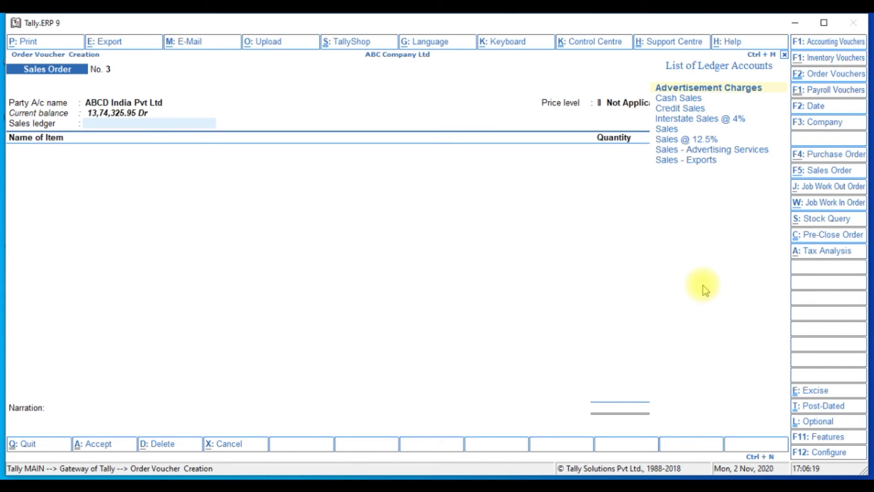
key(Return)
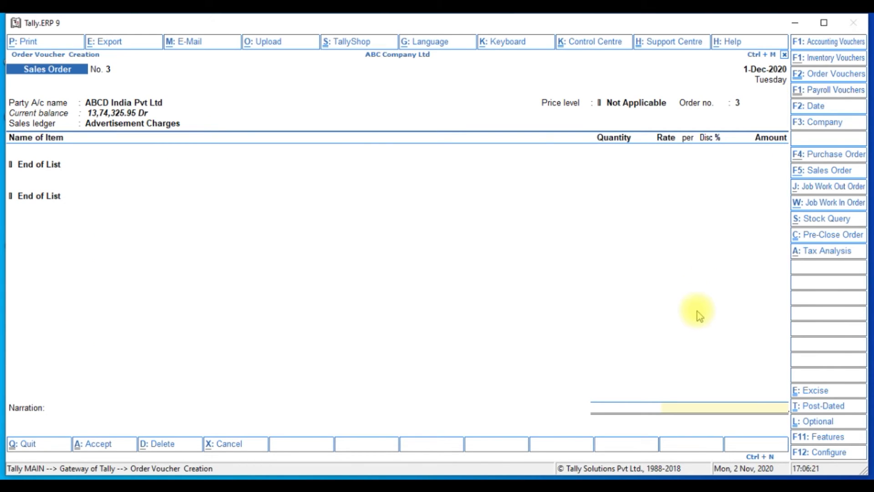
key(Escape)
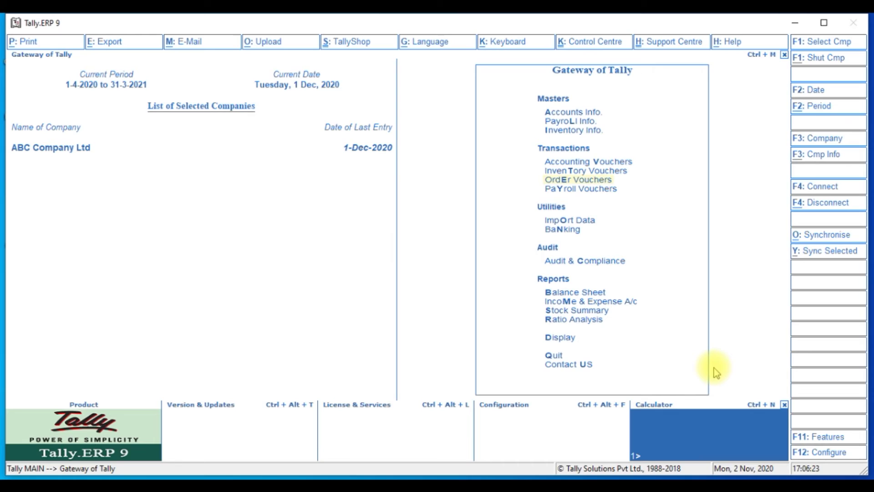
- Try out a payroll voucher paid from Canara Bank with the Branch Office category, and quit it unsaved
key(y)
key(Return)
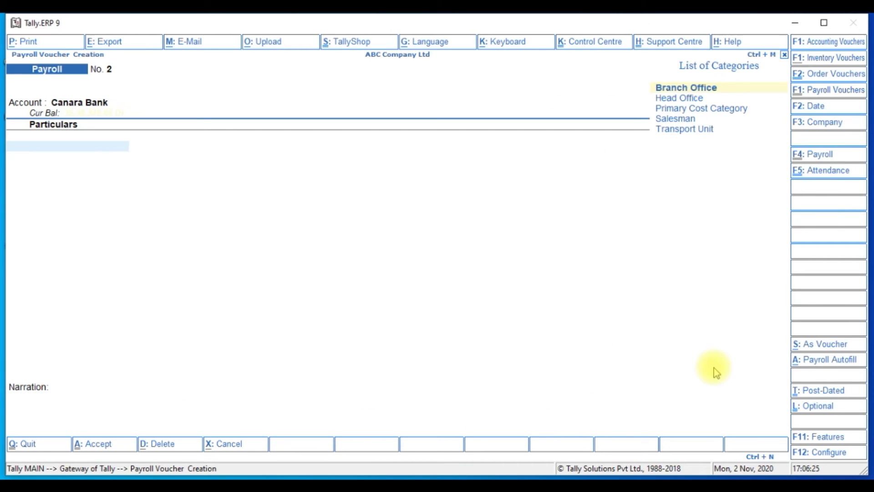
key(Return)
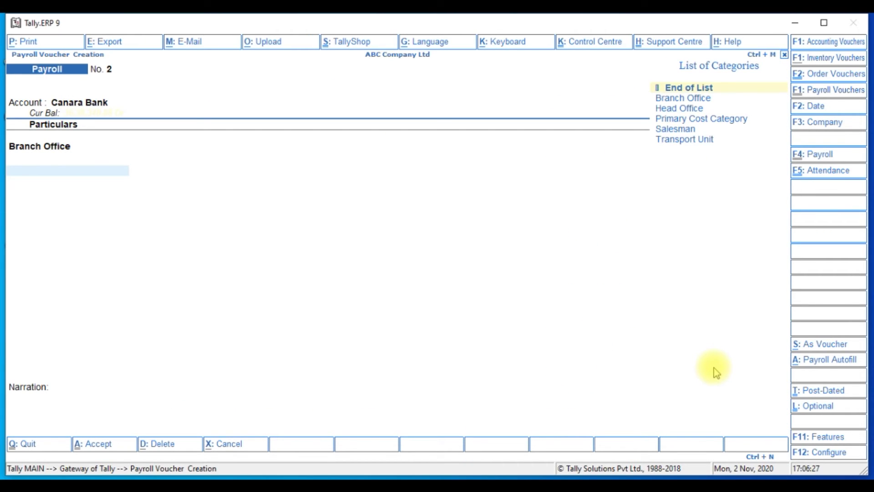
key(Down)
key(Return)
key(Escape)
key(Escape)
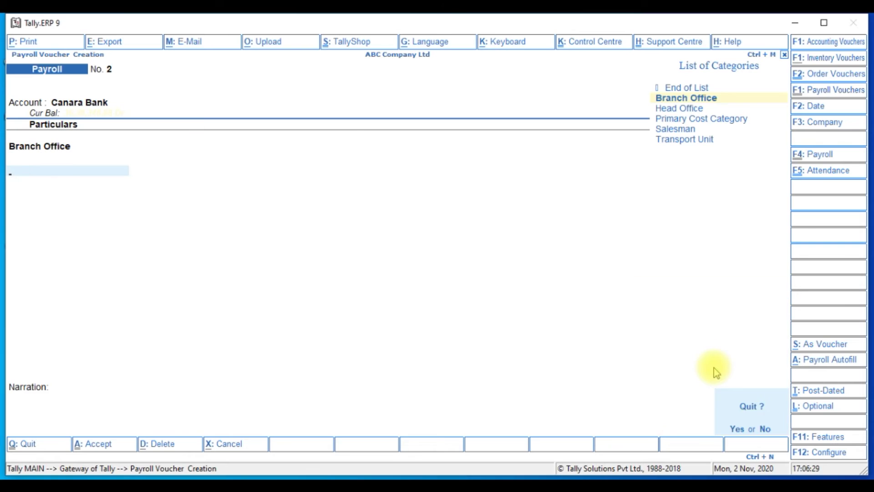
key(y)
- Display the Balance Sheet in detailed format
key(Down)
key(Down)
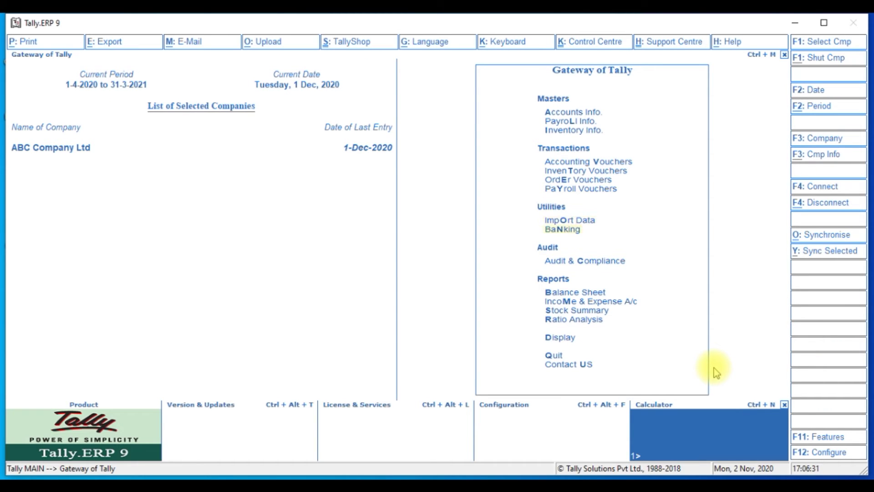
key(Down)
key(Return)
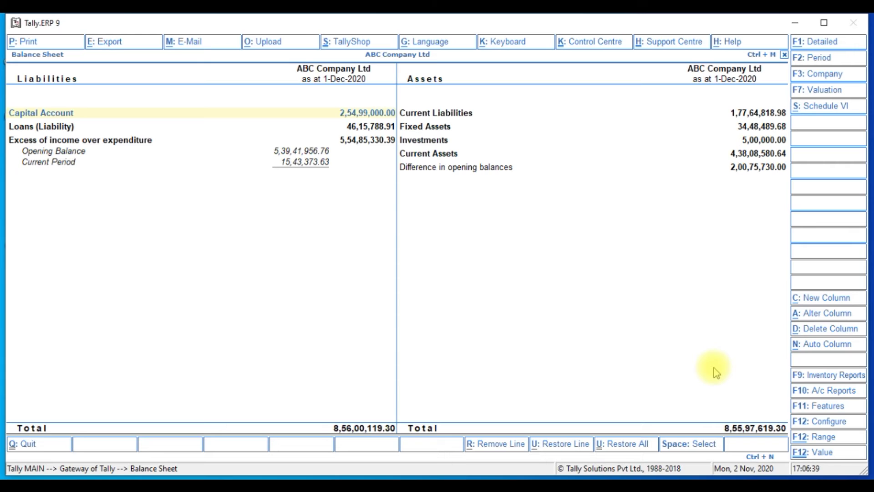
key(alt+F1)
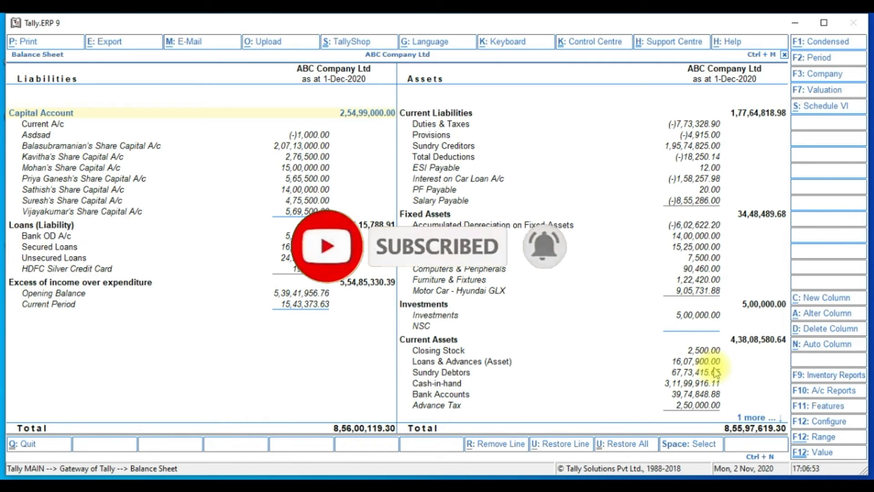
- Drill down from Capital Account through the Asdsad ledger and December to its payment voucher, and return to the Gateway of Tally
key(Return)
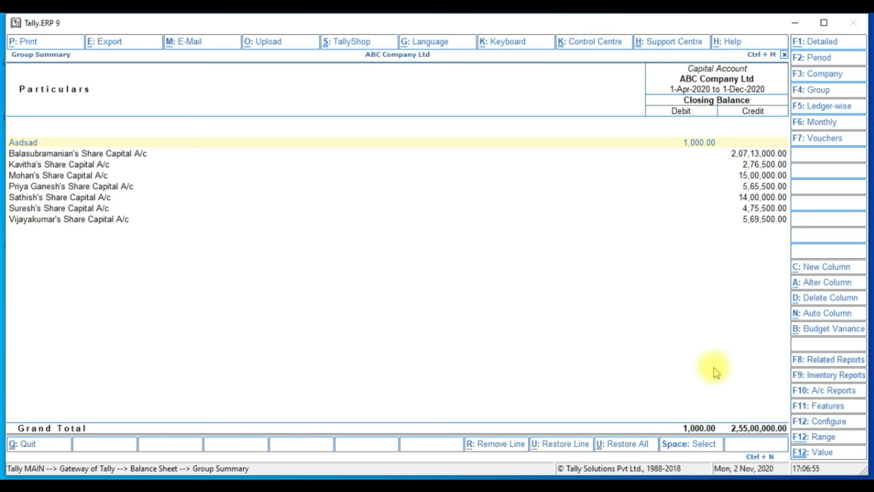
key(Return)
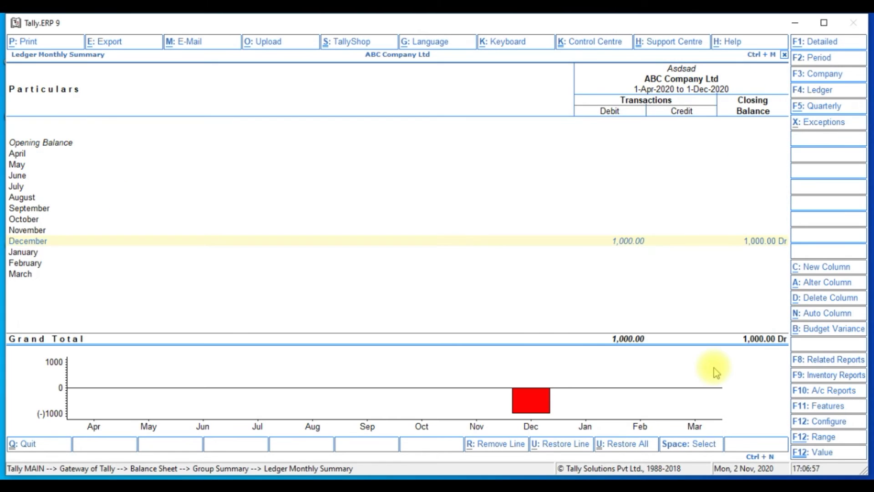
key(Return)
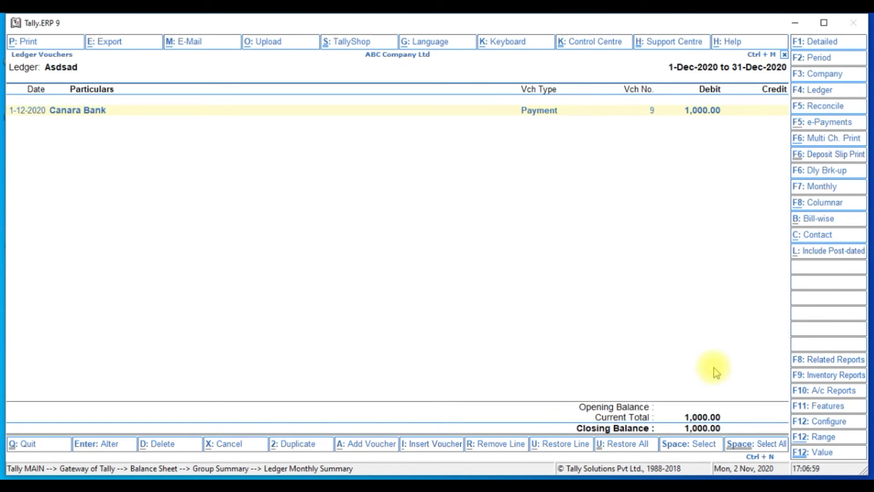
key(Return)
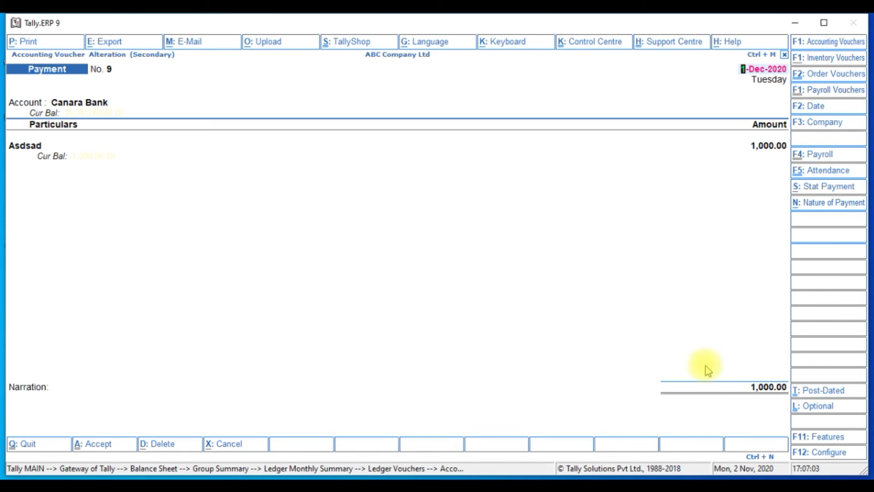
key(Escape)
key(Escape)
key(Escape)
key(Escape)
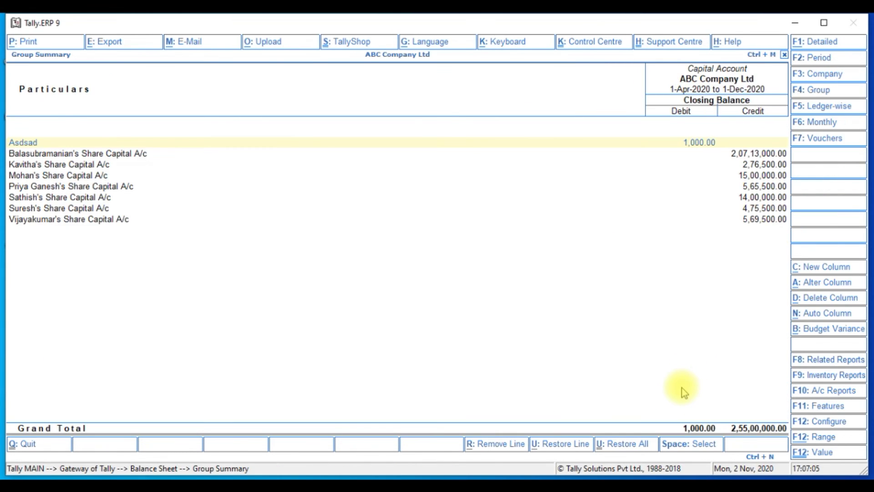
key(Escape)
- Open the Income and Expenditure statement and drill down from Opening Stock to the Stock ledger, leaving it unaltered
key(Down)
key(Return)
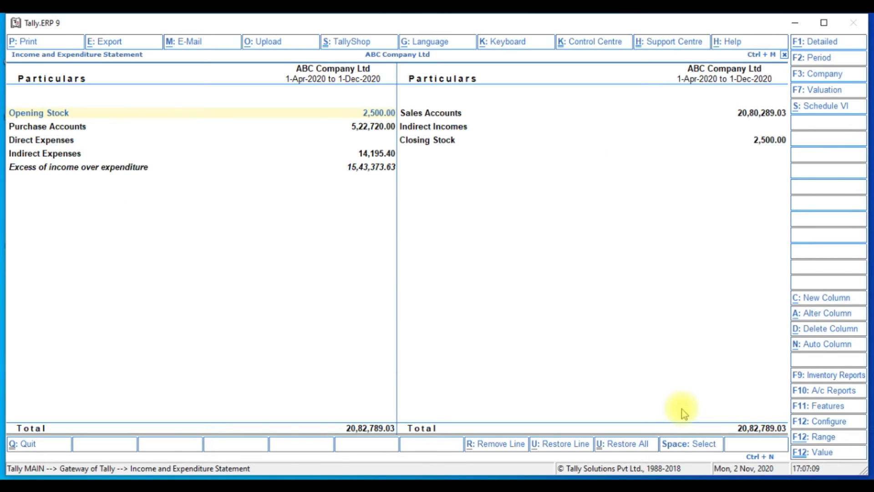
key(Return)
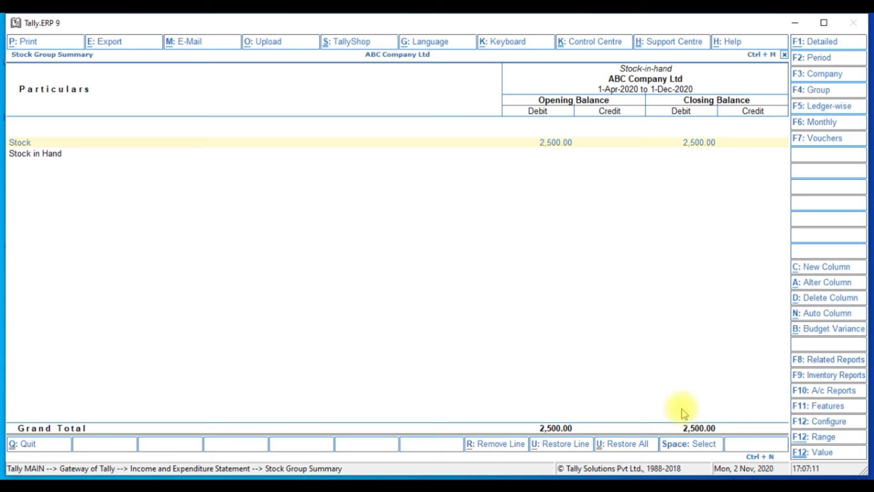
key(Return)
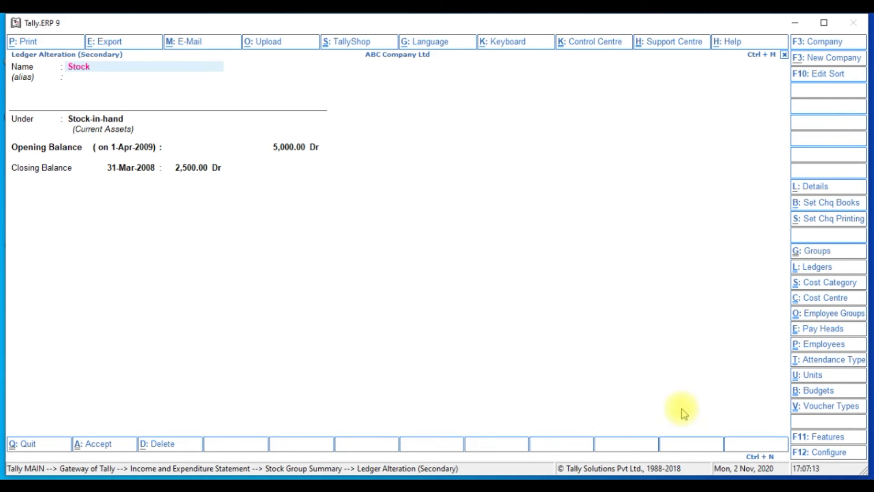
key(Escape)
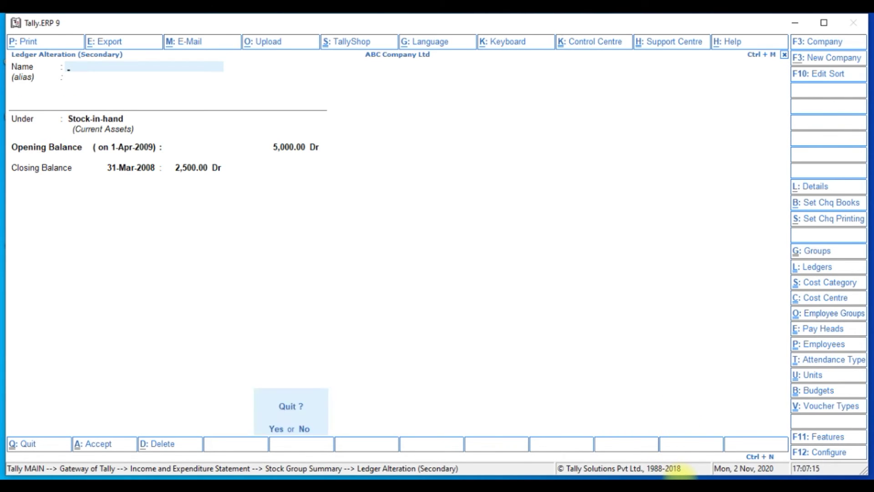
key(y)
key(Escape)
- Drill down from Purchase Accounts to the Purchase ledger's December vouchers
key(Down)
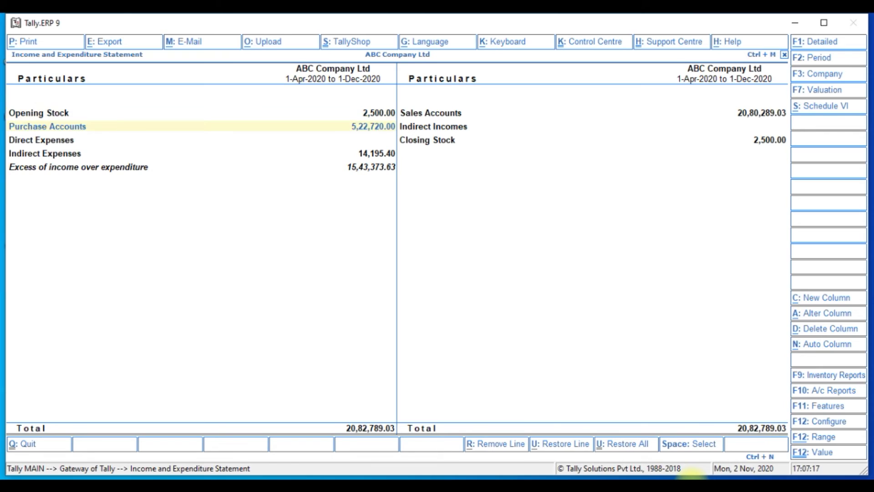
key(Return)
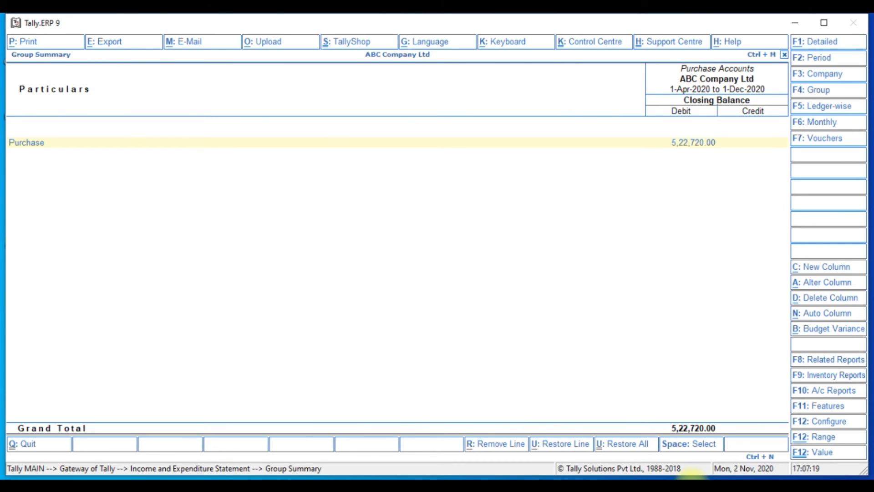
key(Return)
key(Return)
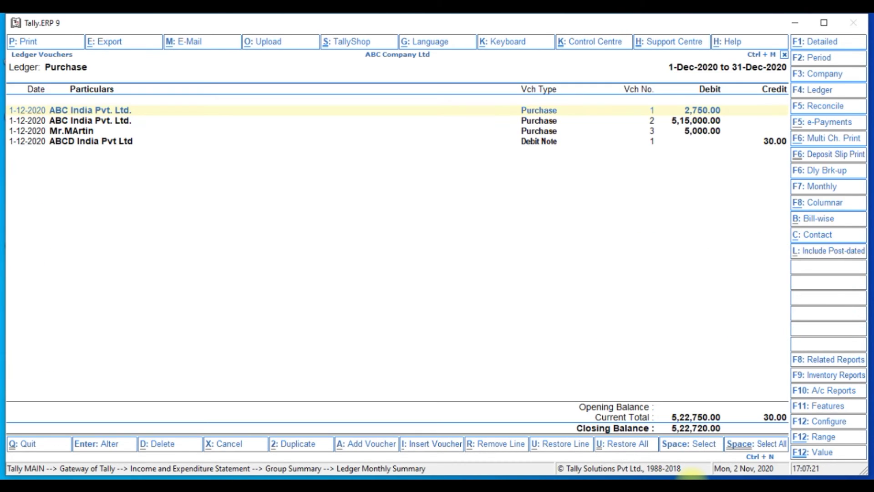
- Examine the Purchase ledger's purchase and debit note entries for December, and return to the Income and Expenditure statement
key(Down)
key(Down)
key(Down)
key(Up)
key(Up)
key(Up)
key(Down)
key(Down)
key(Up)
key(Up)
key(Down)
key(Down)
key(Down)
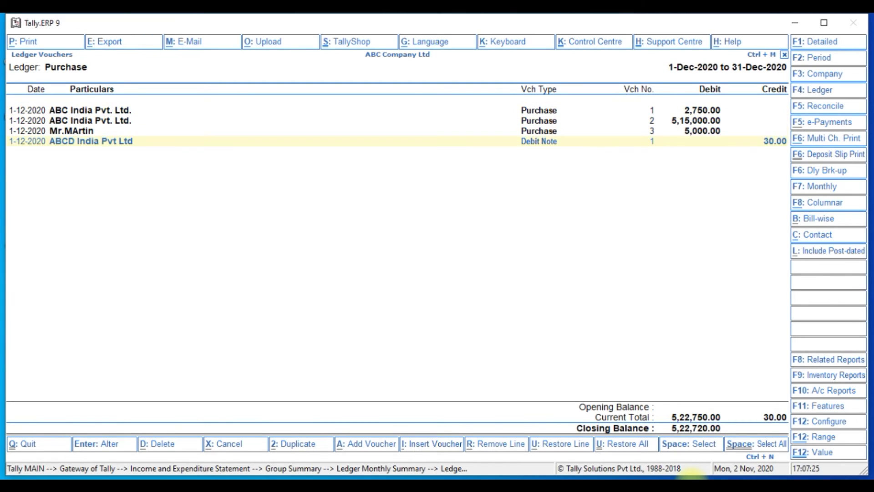
key(Up)
key(Up)
key(Up)
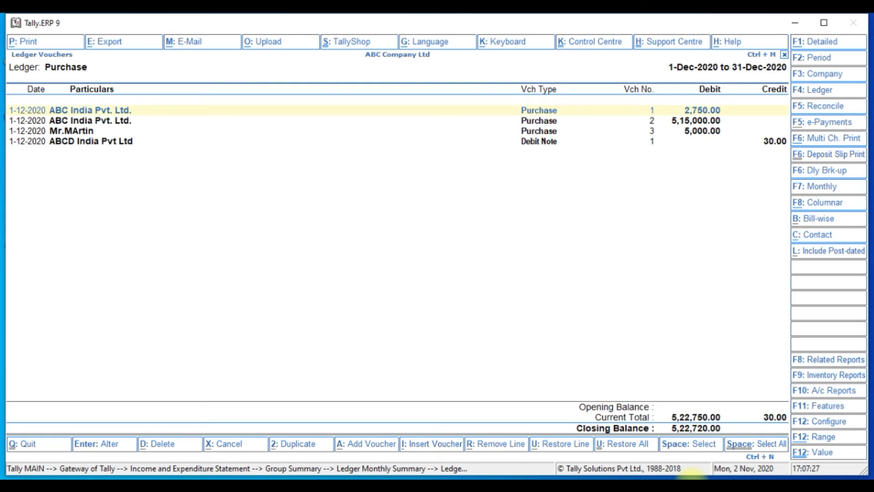
key(Down)
key(Down)
key(Down)
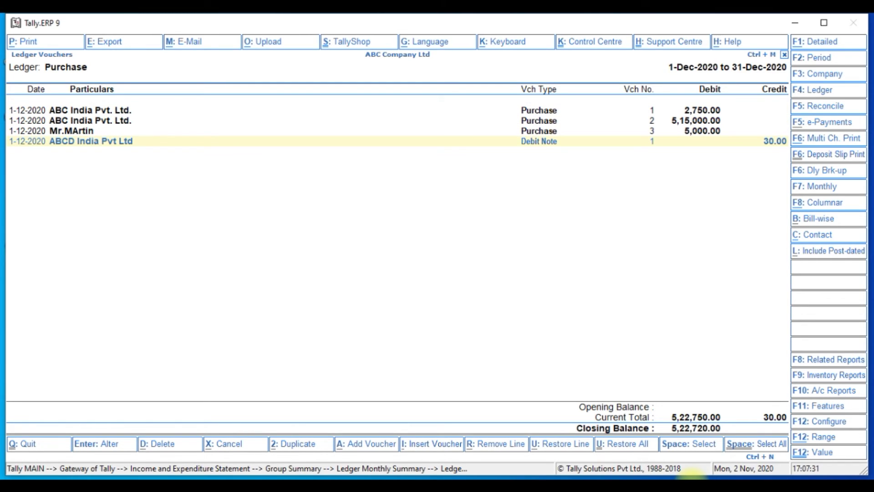
key(Escape)
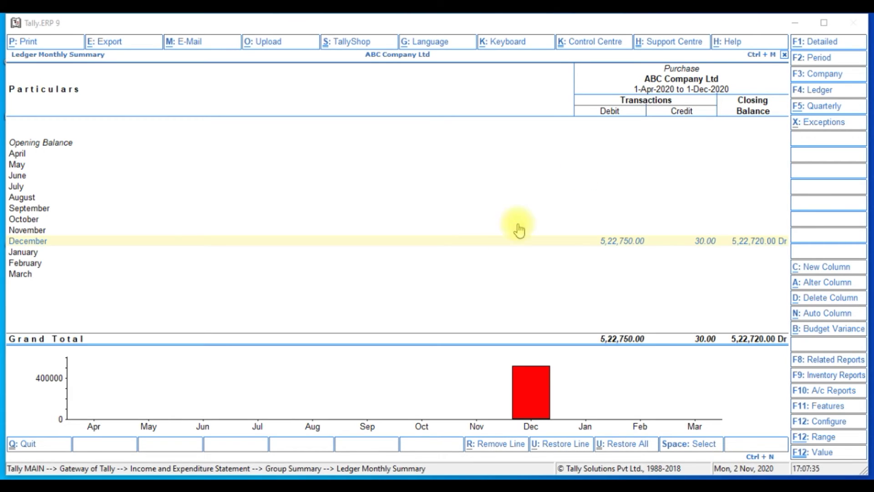
click(500, 231)
key(Escape)
key(Escape)
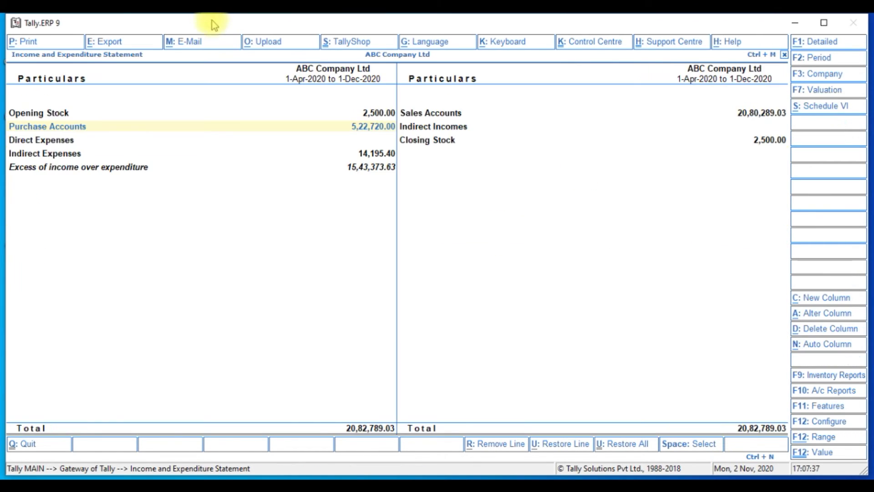
- Return to the Gateway of Tally, open the Stock Summary and examine the stock groups' closing quantities, rates and values
key(Escape)
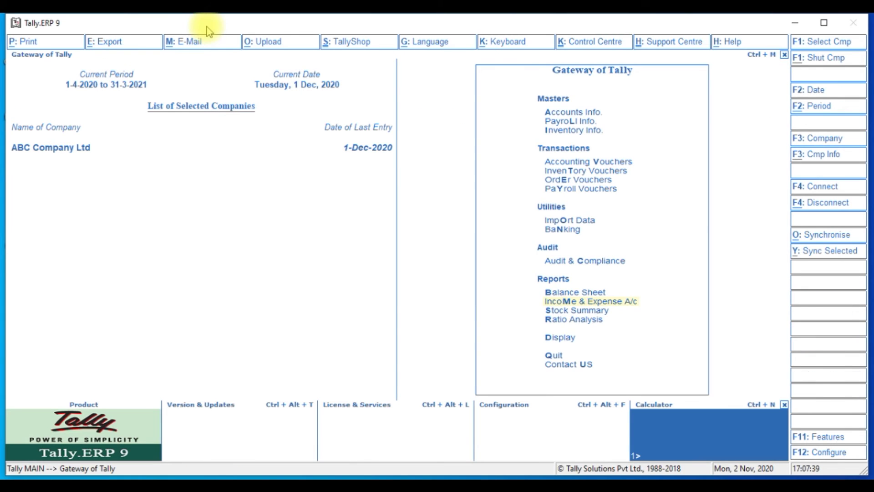
key(Return)
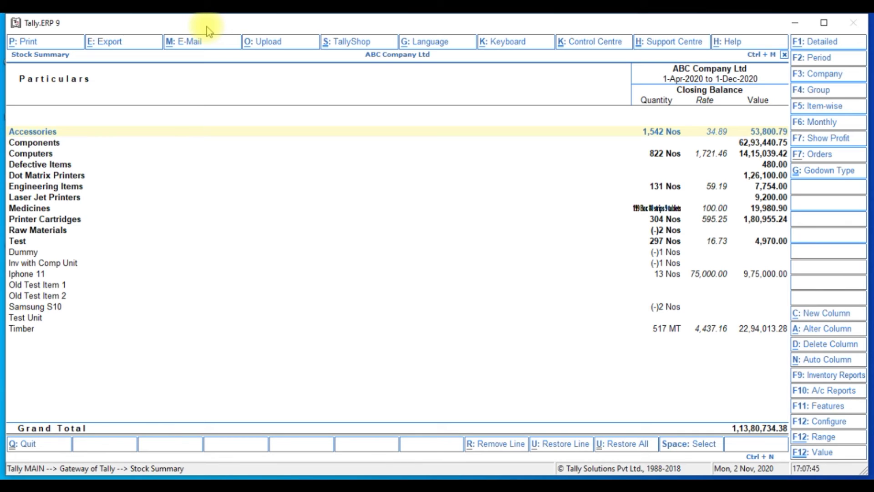
key(Down)
key(Down)
key(Up)
key(Up)
key(Down)
key(Down)
key(Up)
key(Up)
key(Down)
key(Down)
key(Up)
key(Up)
key(Down)
key(Down)
key(Down)
key(Down)
key(Down)
key(Up)
key(Up)
key(Up)
key(Up)
key(Up)
- Drill down from the Accessories group through CDROM Disks 100s to its December stock vouchers, and return to the Gateway of Tally
key(Return)
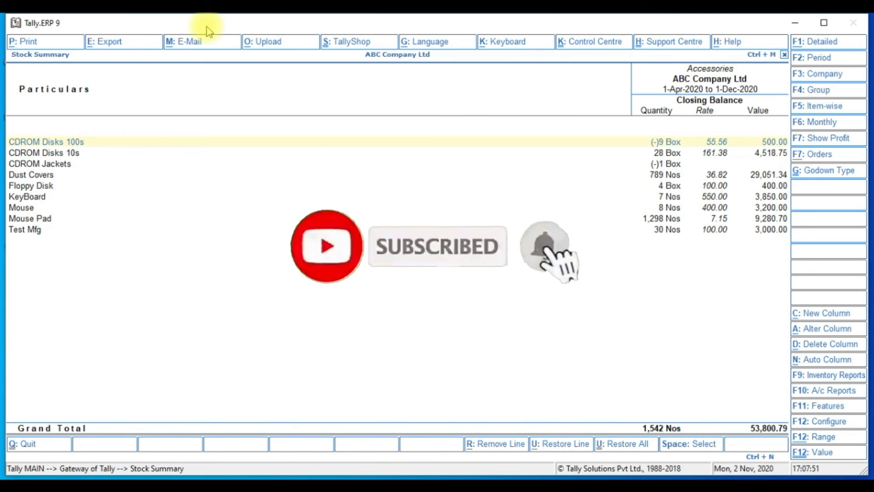
key(Return)
key(Return)
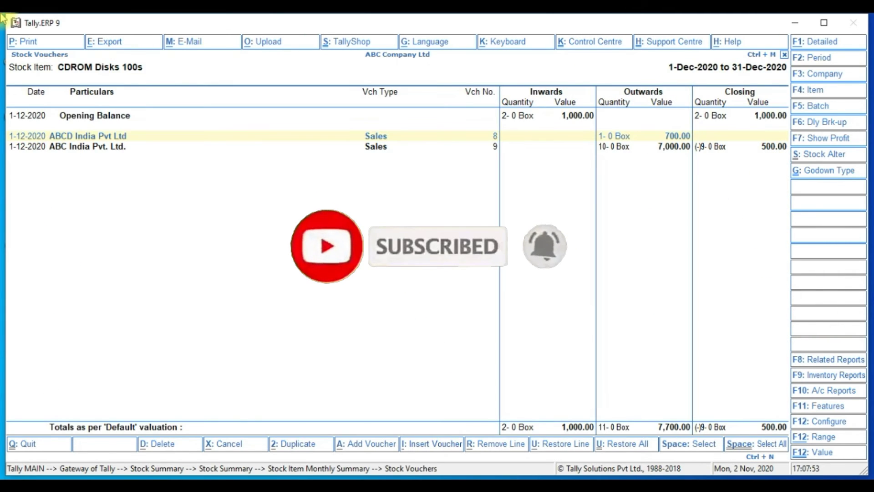
key(Escape)
key(Escape)
key(Escape)
key(Escape)
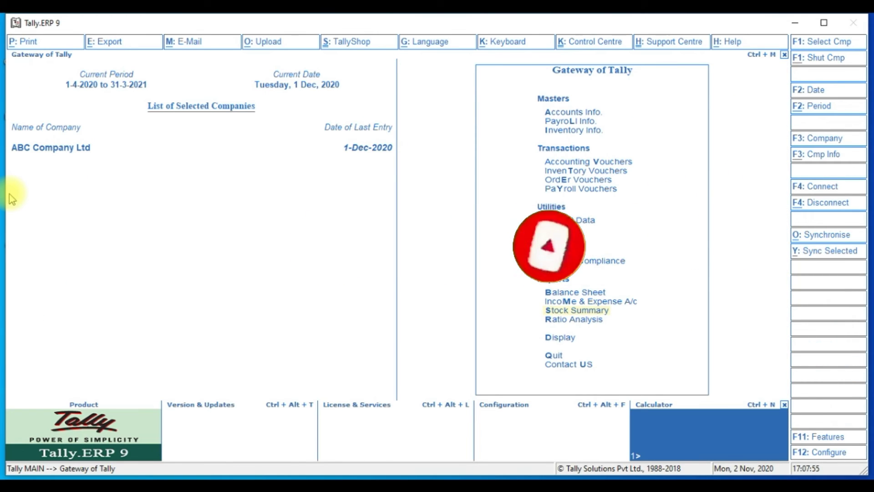
- Reopen the Stock Summary and drill down from Accessories through CDROM Disks 100s and its monthly summary to the December vouchers
key(Return)
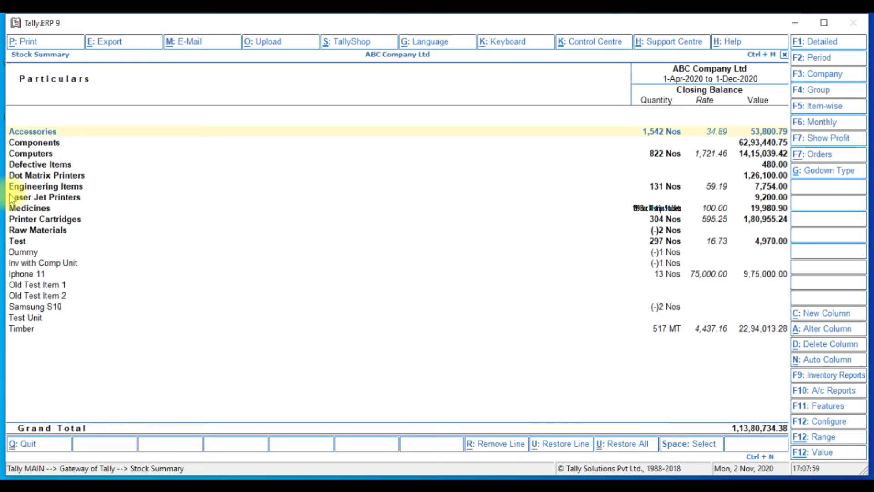
key(Return)
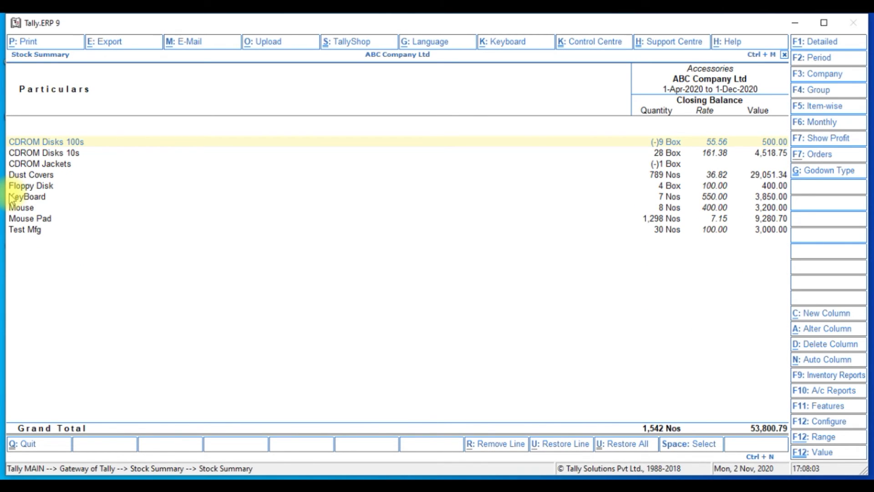
key(Return)
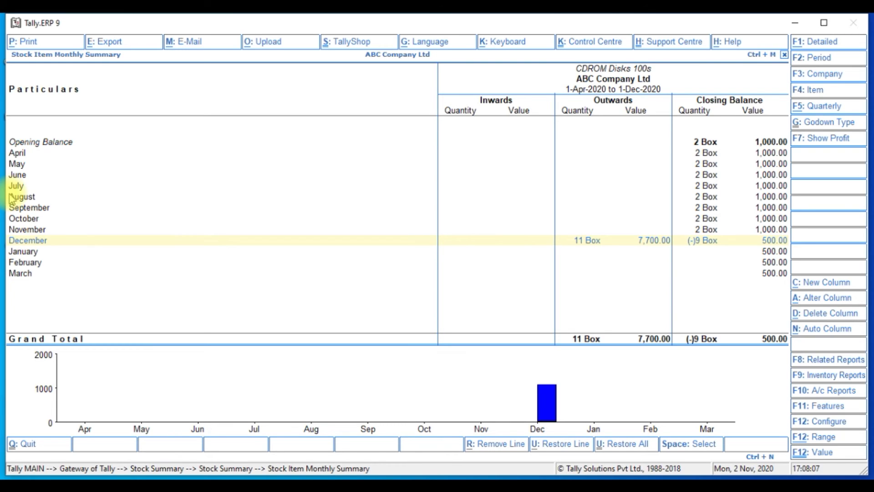
key(Return)
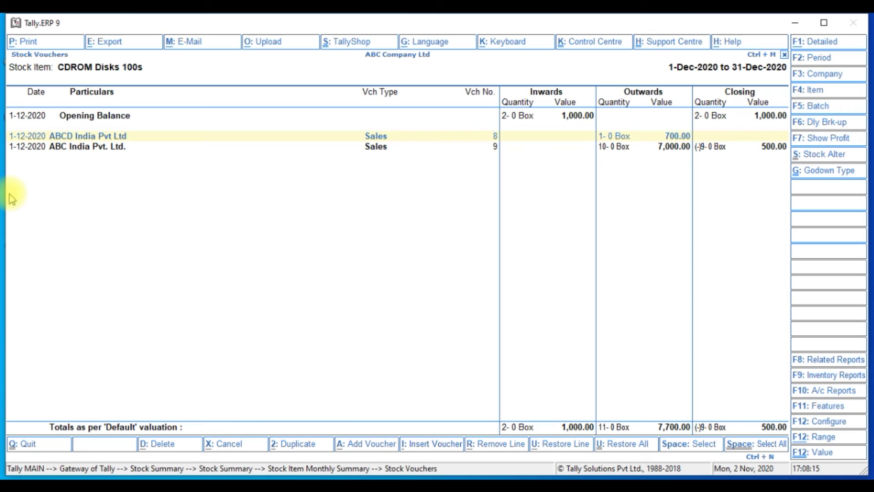
- Open ABCD India Pvt Ltd's sales voucher no. 8, quit it unaltered and return to the Gateway of Tally
key(Return)
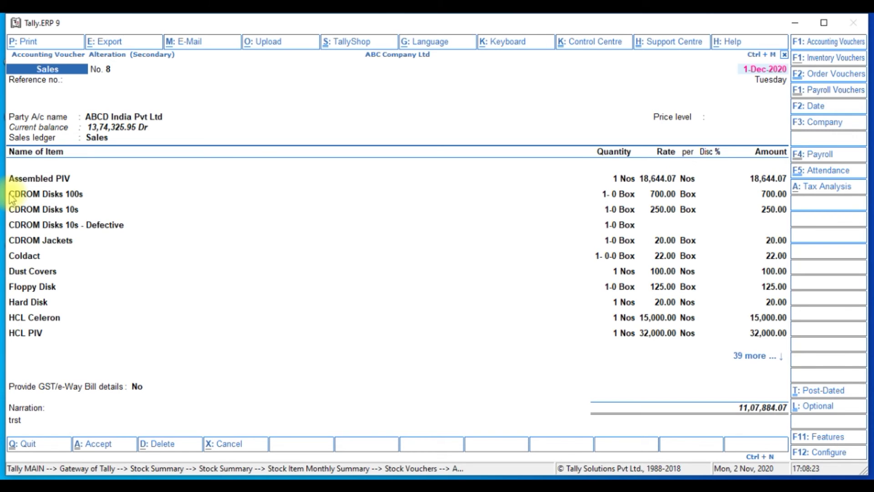
key(Escape)
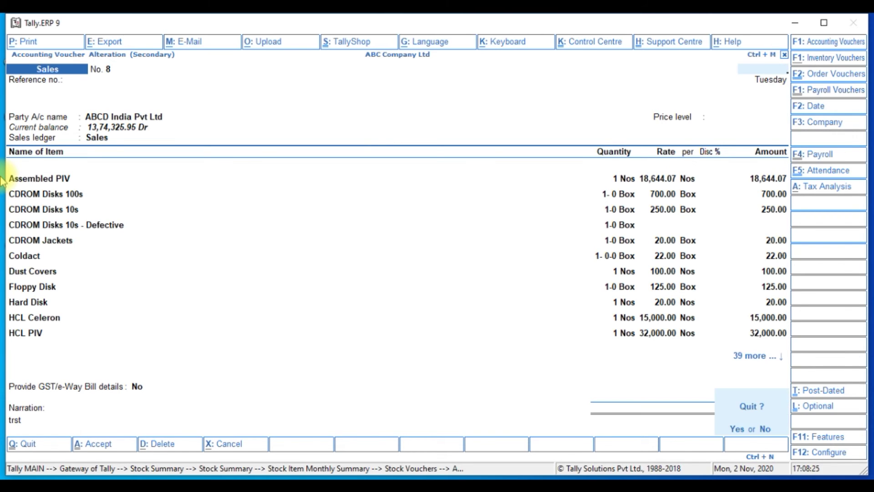
key(y)
key(Escape)
key(Escape)
key(Escape)
key(Escape)
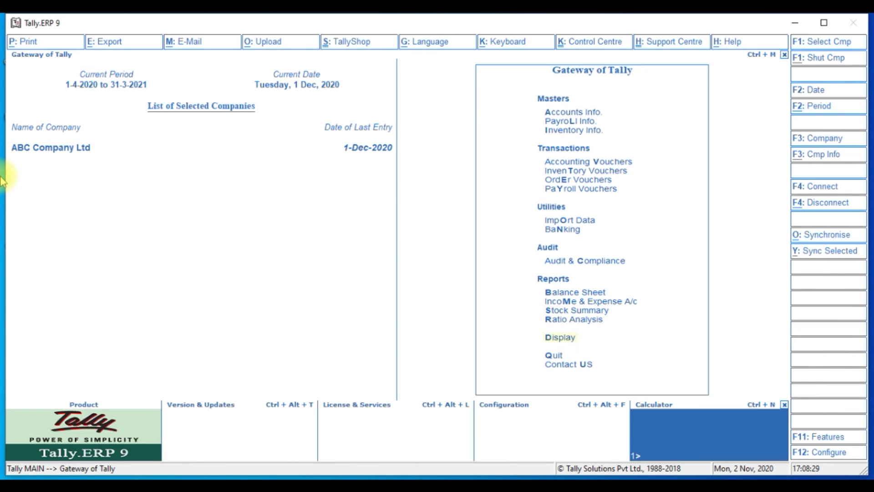
- Open the Day Book from the display reports and examine the accounting, inventory and order vouchers for 1-Dec-2020
key(Return)
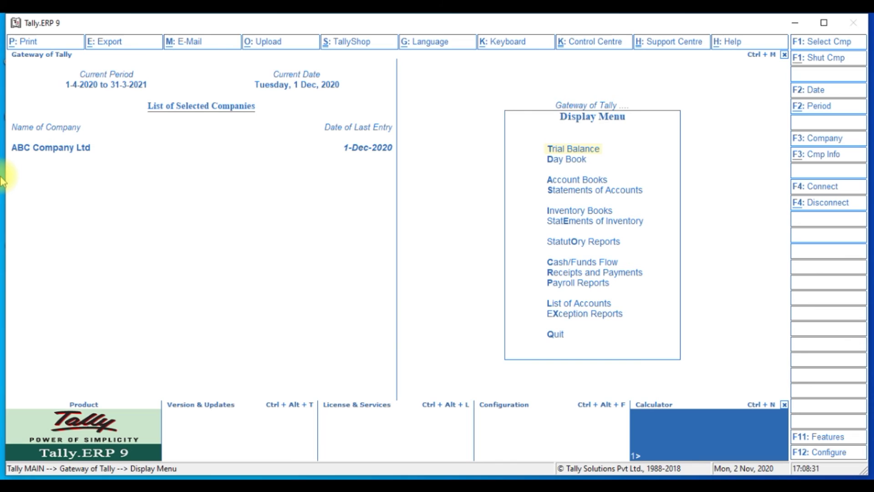
key(Return)
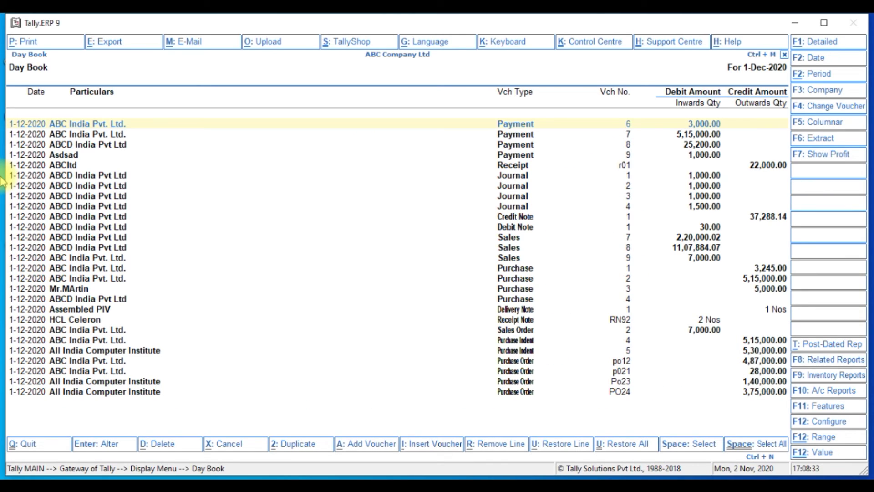
key(Down)
key(Down)
key(Down)
key(Down)
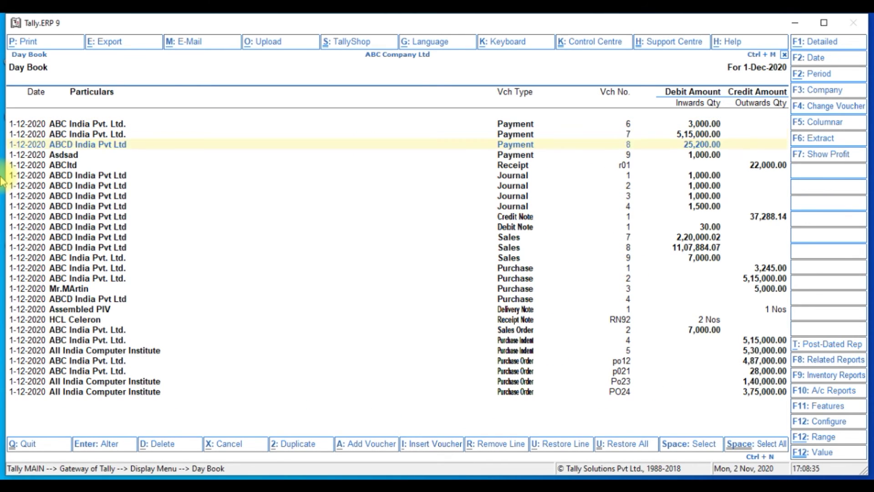
key(Up)
key(Up)
key(Up)
key(Down)
key(Down)
key(Down)
key(Down)
key(Down)
key(Down)
key(Down)
key(Down)
key(Down)
key(Down)
key(Down)
key(Down)
key(Down)
key(Down)
key(Down)
key(Down)
key(Down)
key(Down)
key(Down)
key(Down)
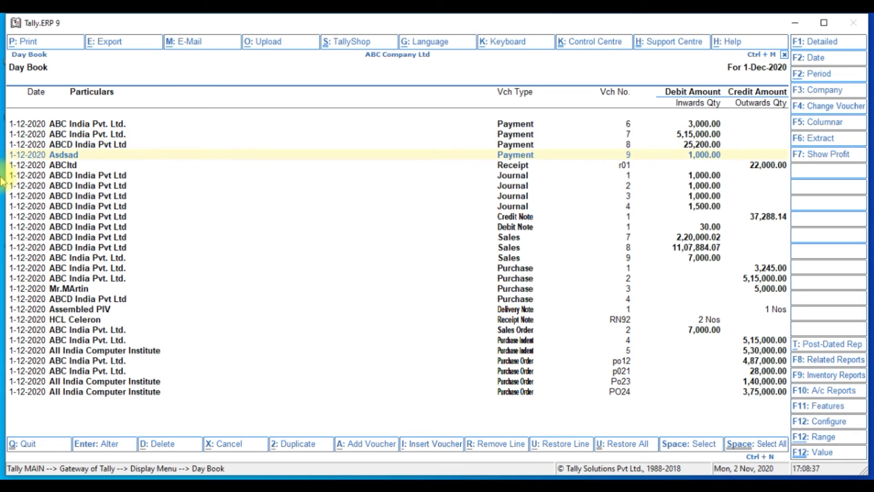
key(Up)
key(Up)
key(Up)
key(Up)
key(Up)
key(Up)
key(Up)
key(Up)
key(Up)
key(Up)
key(Up)
key(Up)
key(Up)
key(Up)
key(Up)
key(Up)
key(Up)
key(Up)
key(Up)
key(Up)
key(Up)
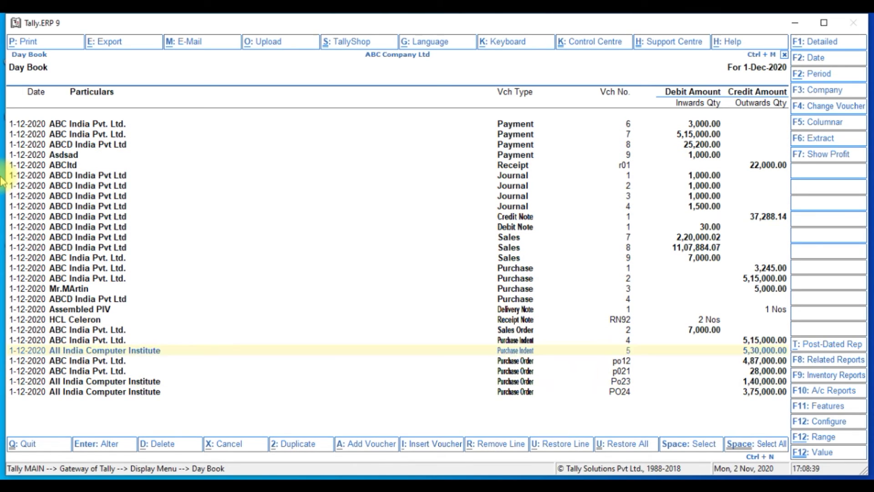
key(Down)
key(Down)
key(Down)
key(Down)
key(Down)
key(Down)
key(Down)
key(Down)
key(Down)
key(Down)
key(Down)
key(Down)
key(Down)
key(Down)
key(Down)
key(Down)
key(Down)
key(Down)
key(Down)
key(Down)
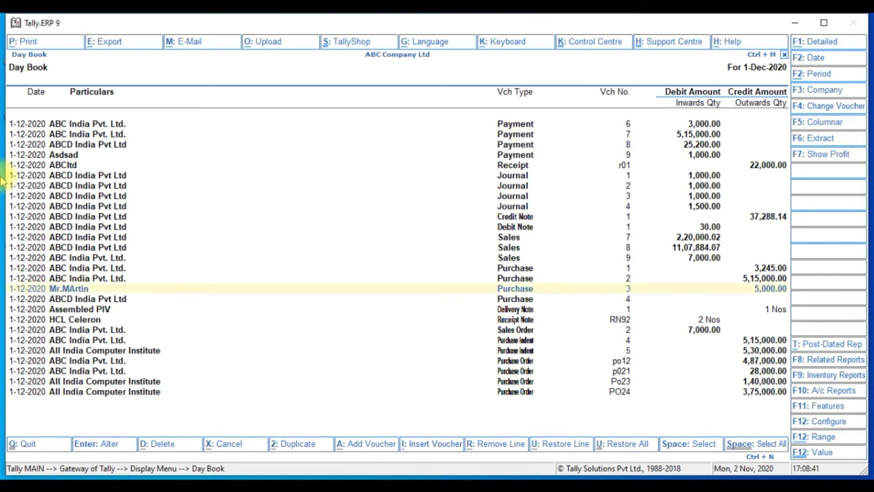
- Mark the Purchase Indent no. 4, Receipt Note RN92, Purchase no. 3 and Sales no. 9 vouchers in the Day Book
key(Up)
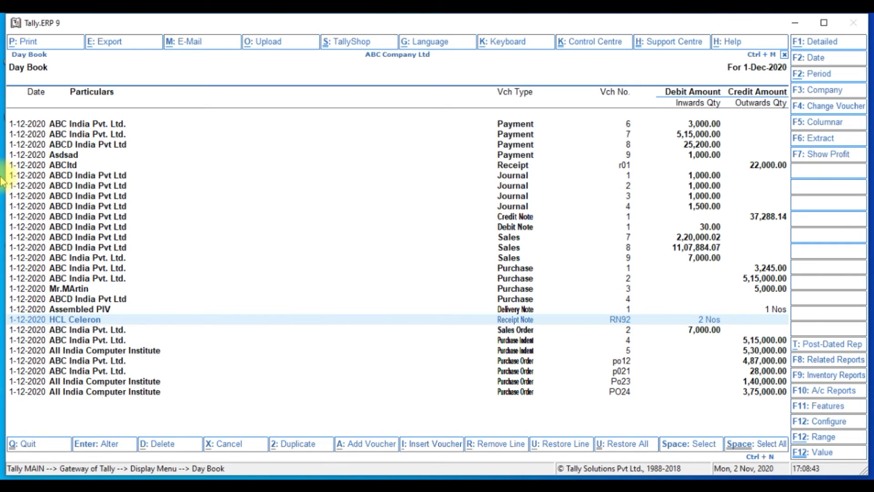
key(space)
key(Down)
key(Up)
key(Up)
key(Up)
key(Up)
key(Up)
key(space)
key(Up)
key(Up)
key(Up)
key(space)
- Examine the Day Book's voucher entries from the first payment through the last purchase order, PO24
key(Up)
key(Up)
key(Up)
key(Up)
key(Up)
key(Up)
key(Up)
key(Up)
key(Up)
key(Up)
key(Up)
key(Up)
key(Up)
key(Down)
key(Down)
key(Down)
key(Down)
key(Down)
key(Down)
key(Down)
key(Down)
key(Down)
key(Down)
key(Down)
key(Down)
key(Down)
key(Down)
key(Down)
key(Down)
key(Down)
key(Down)
key(Down)
key(Down)
key(Down)
key(Down)
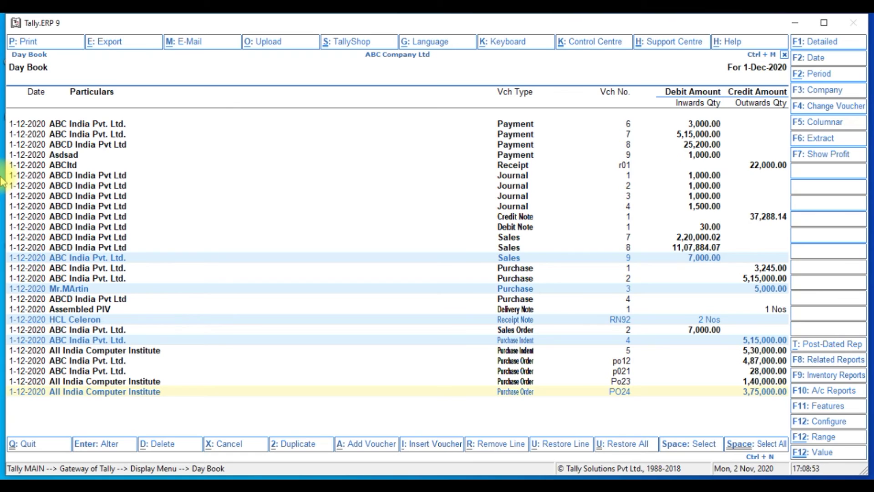
- Leave the Day Book, view the Cash-in-hand group summary from the Cash/Bank Books, and return to the Account Books
key(Escape)
key(Return)
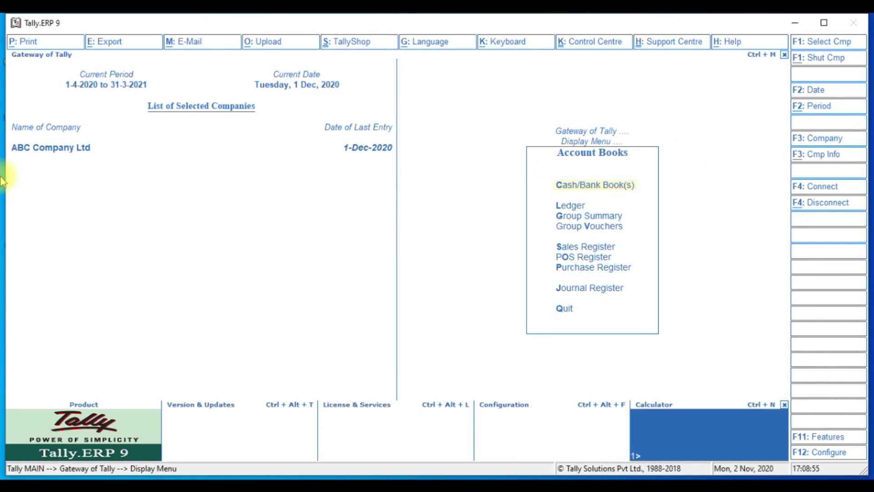
key(Return)
key(Return)
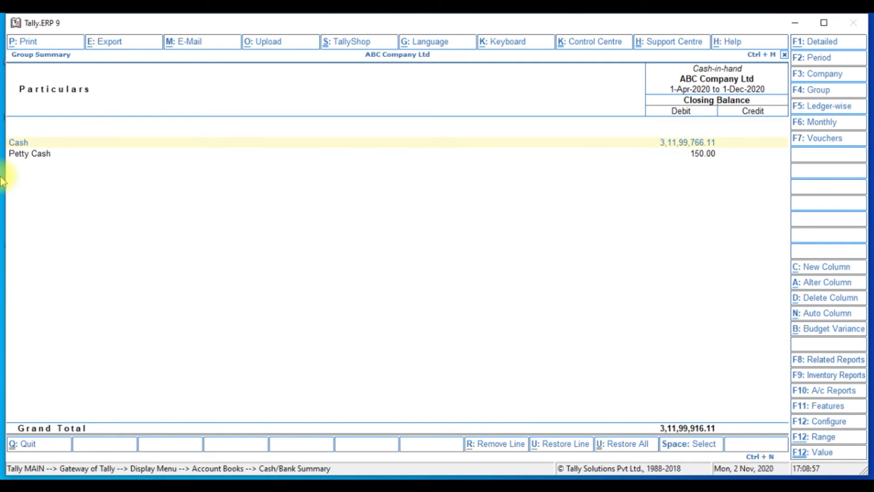
key(Return)
key(Escape)
key(Escape)
key(Escape)
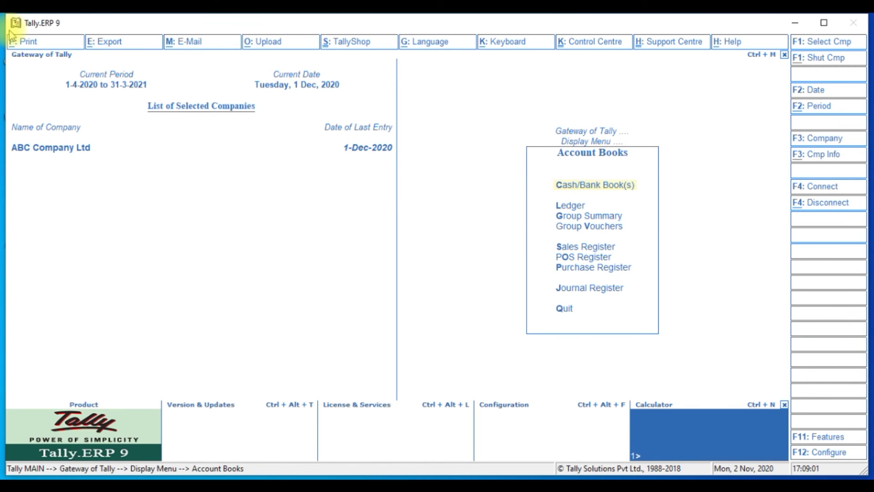
- Open the ledger vouchers of ABCD India Pvt Ltd and examine the entries down to the Cash Sales credit note
key(Return)
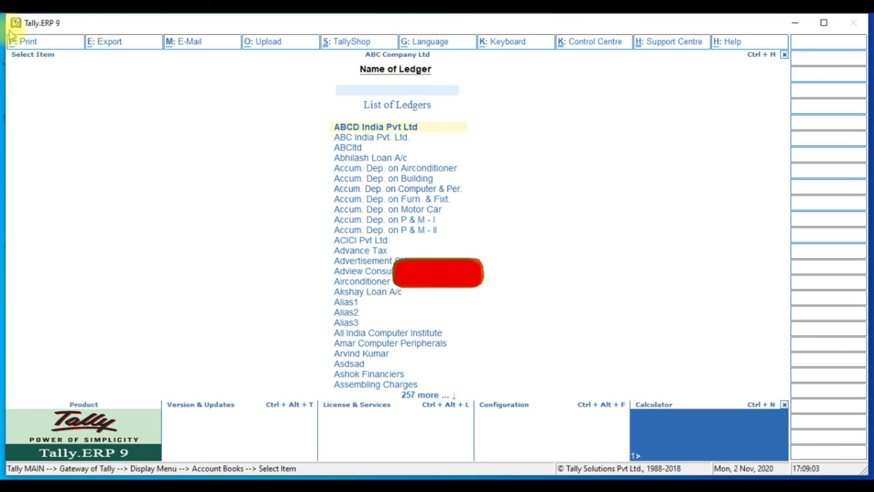
key(Return)
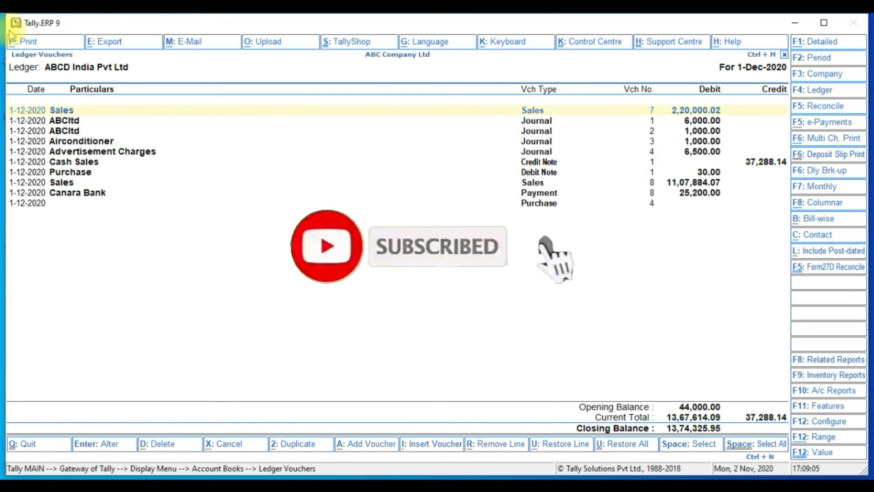
key(Down)
key(Down)
key(Down)
key(Down)
key(Down)
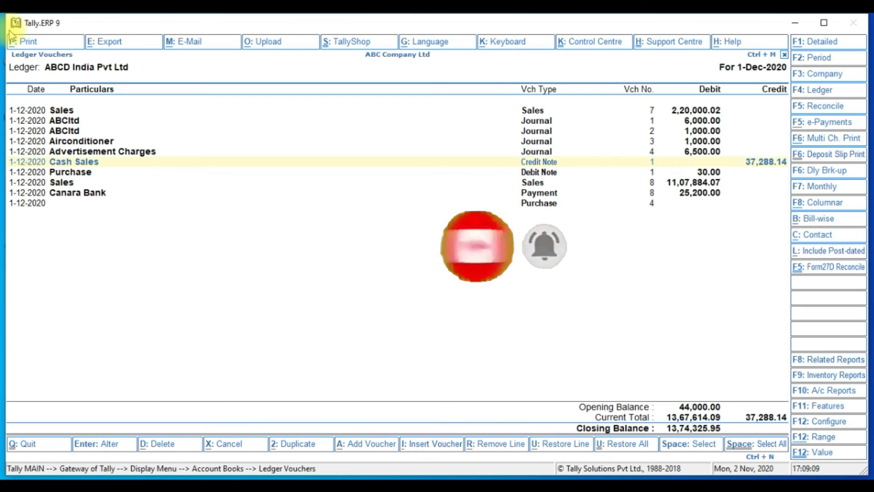
- Configure ABCD India Pvt Ltd's ledger report to show the running balance, check the last purchase entry's balance, and return to the Account Books
key(F12)
key(Return)
key(Return)
key(Return)
key(Return)
key(Return)
key(Return)
key(Return)
key(Return)
key(Return)
key(Return)
key(Return)
key(Return)
key(Return)
key(Return)
key(Return)
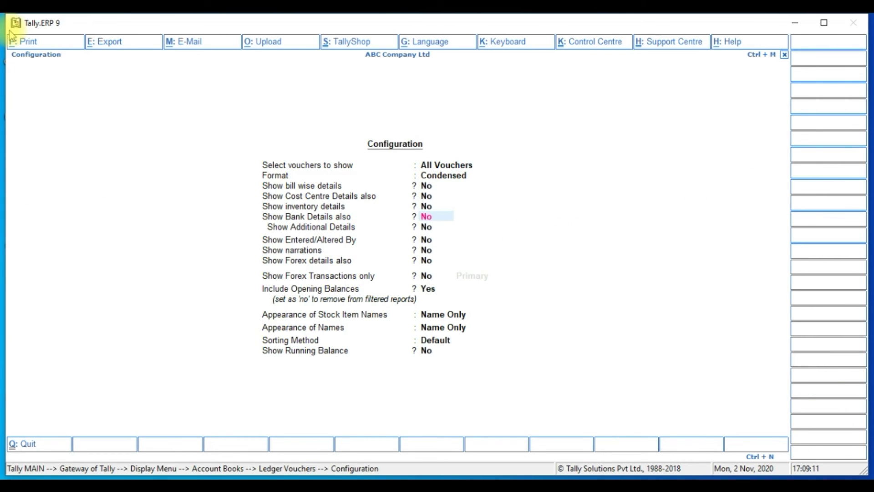
key(Return)
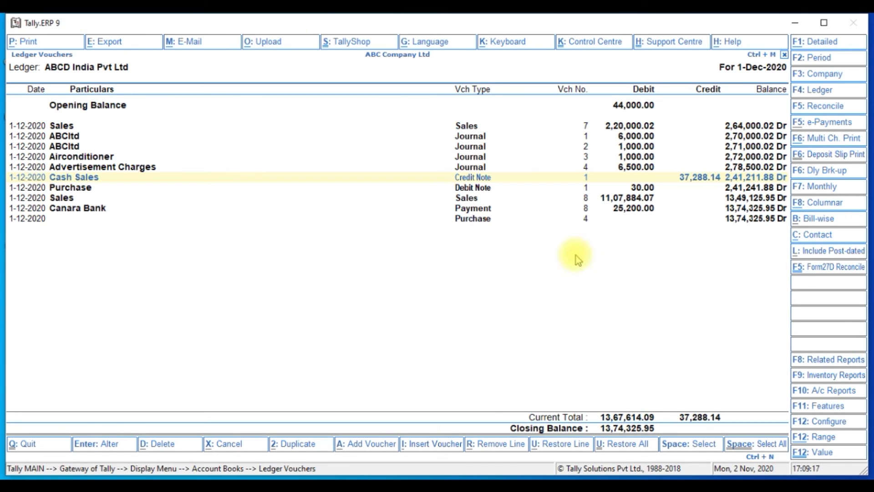
click(767, 222)
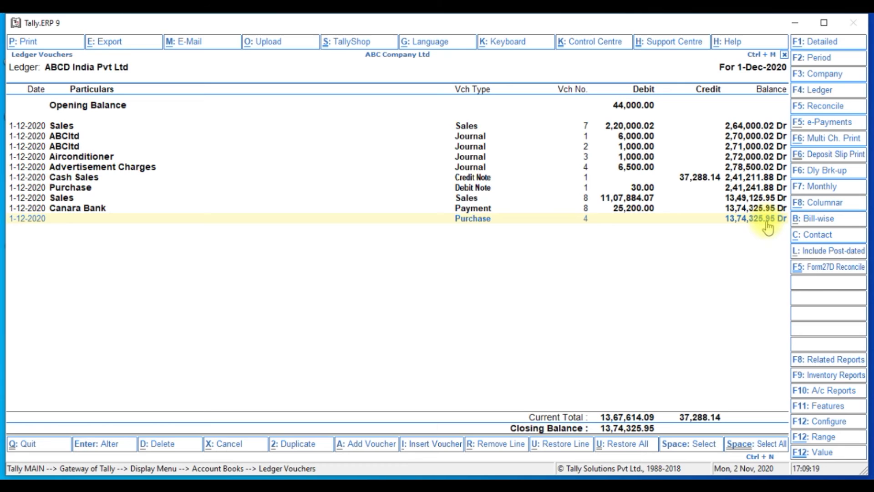
key(Escape)
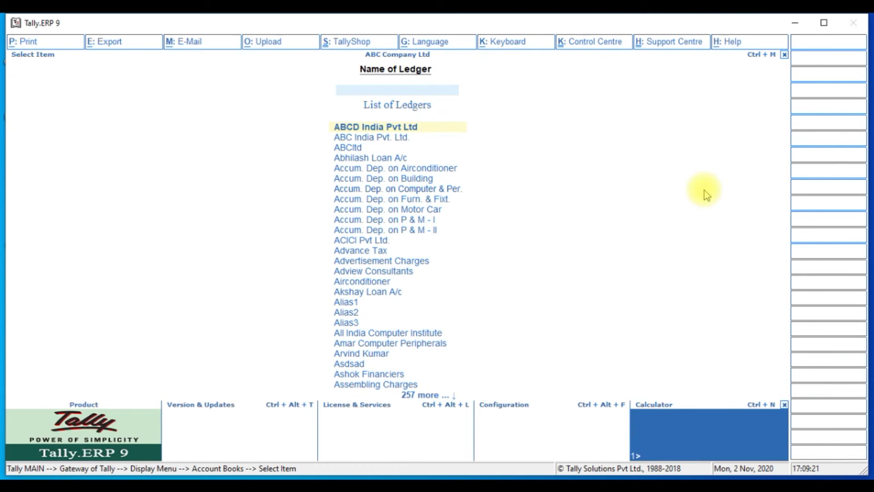
key(Escape)
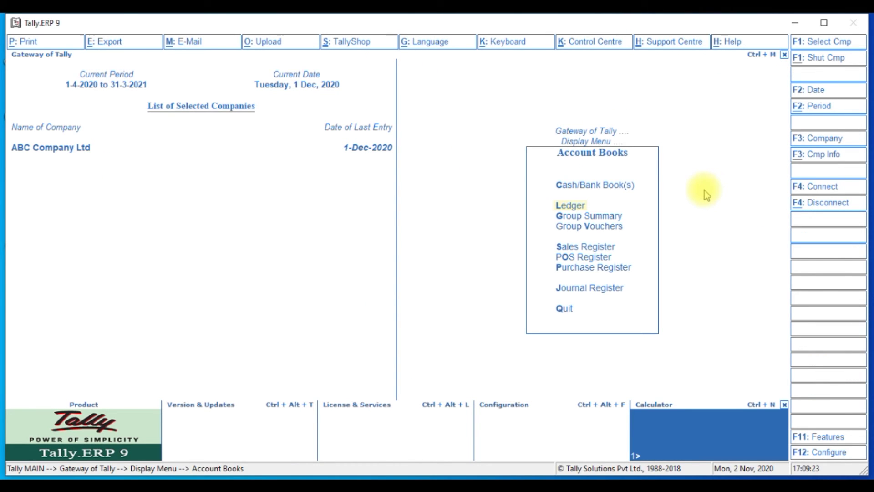
- View the Group Summary of all primary groups from the Account Books, then return to the report choices
key(Down)
key(Return)
key(Return)
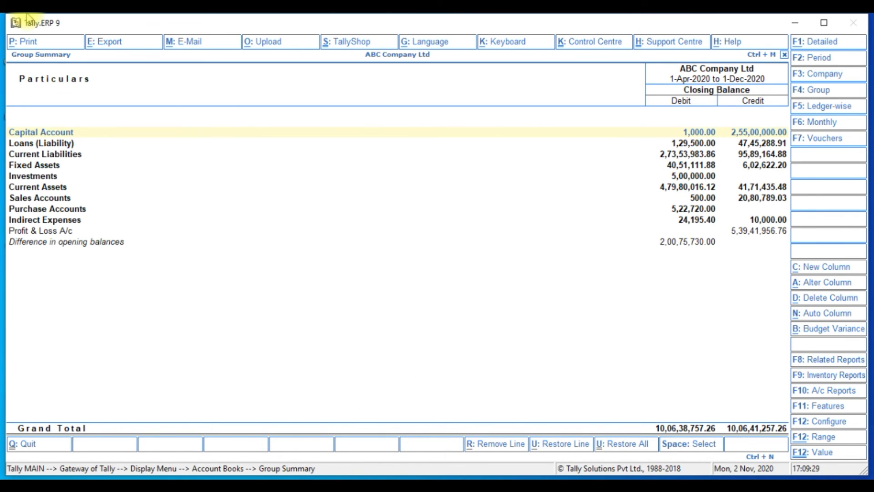
key(Escape)
key(Escape)
key(Down)
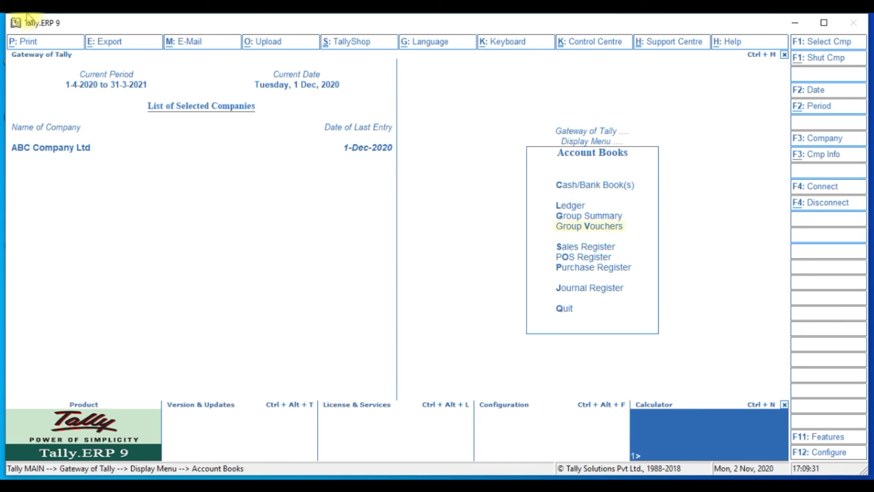
- Open the Sales Register, drill into December's sales vouchers 7 to 9, and return to the Account Books
key(Up)
key(Return)
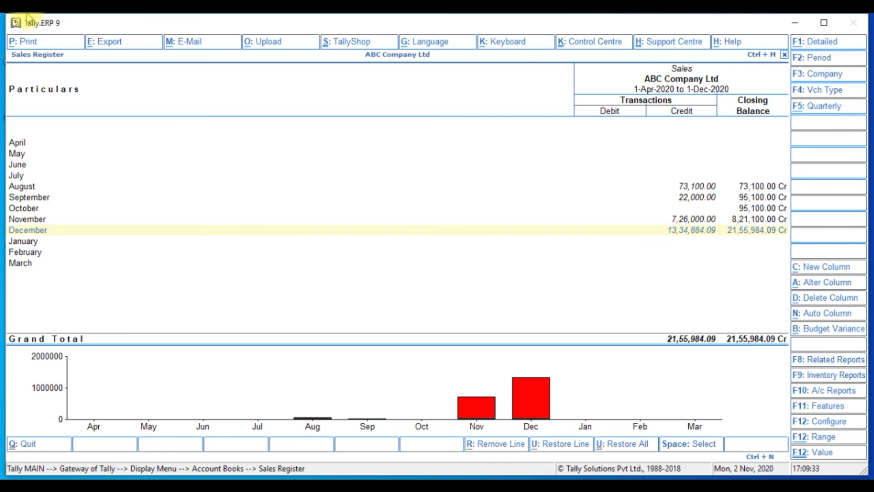
key(Return)
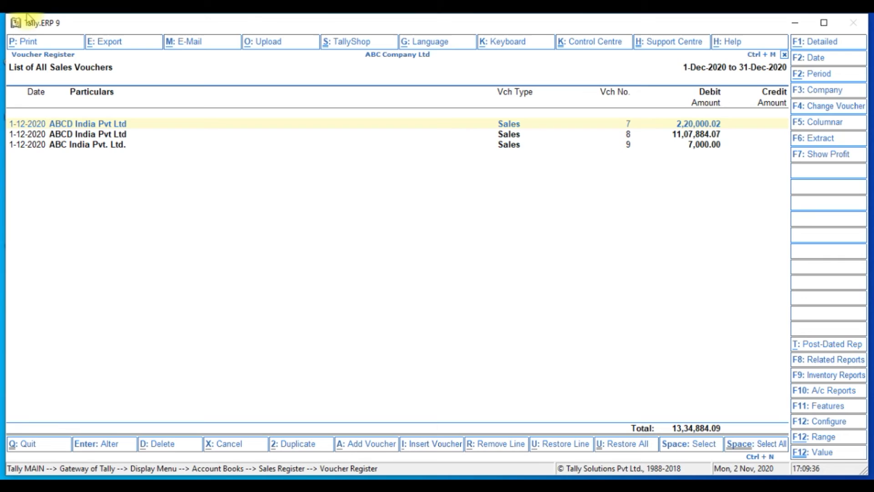
key(Down)
key(Down)
key(Up)
key(Up)
key(Down)
key(Down)
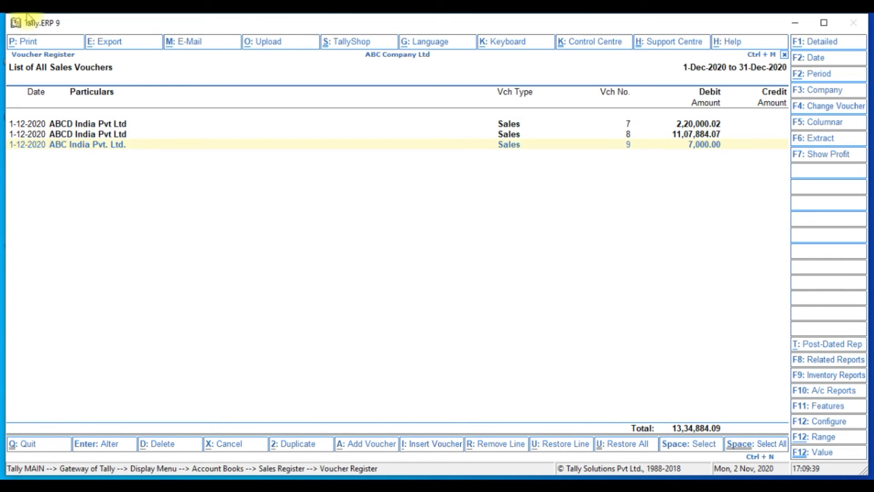
key(Escape)
key(Escape)
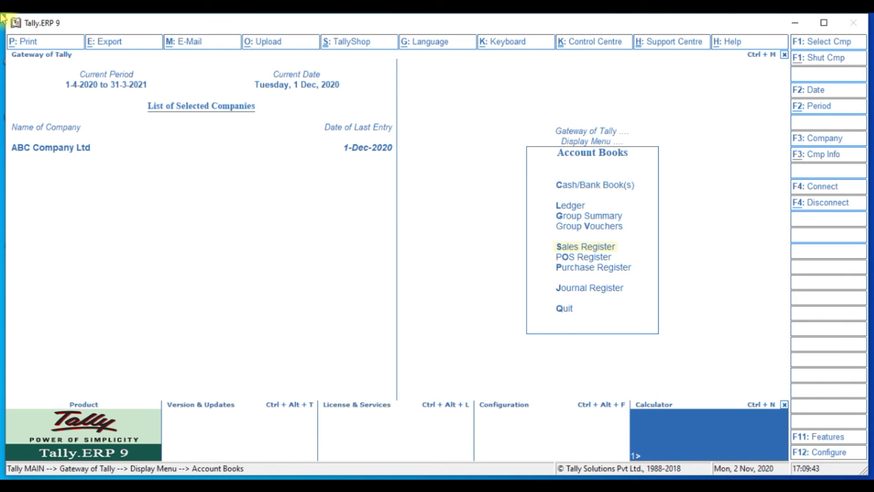
- Open the monthly summary of the stock item Assembled PIV from the Inventory Books
key(Escape)
key(Down)
key(Return)
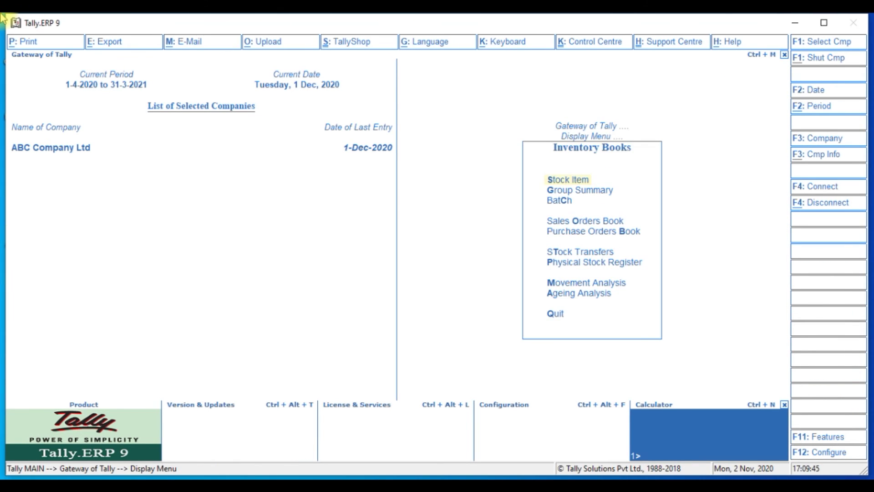
key(Return)
key(Down)
key(Down)
key(Return)
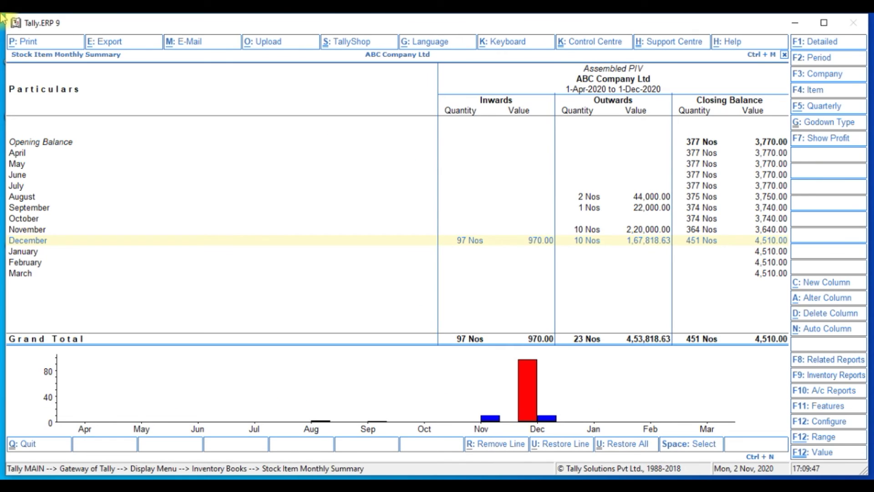
- Examine Assembled PIV's monthly inward, outward and closing stock through March, and return to the display reports
key(Up)
key(Up)
key(Up)
key(Up)
key(Up)
key(Up)
key(Up)
key(Up)
key(Down)
key(Down)
key(Down)
key(Down)
key(Down)
key(Down)
key(Down)
key(Down)
key(Down)
key(Down)
key(Down)
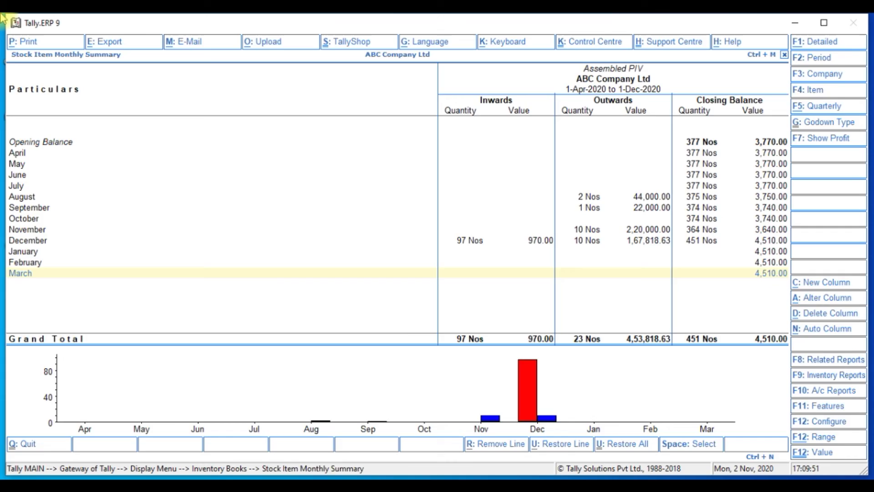
key(Escape)
key(Escape)
key(Escape)
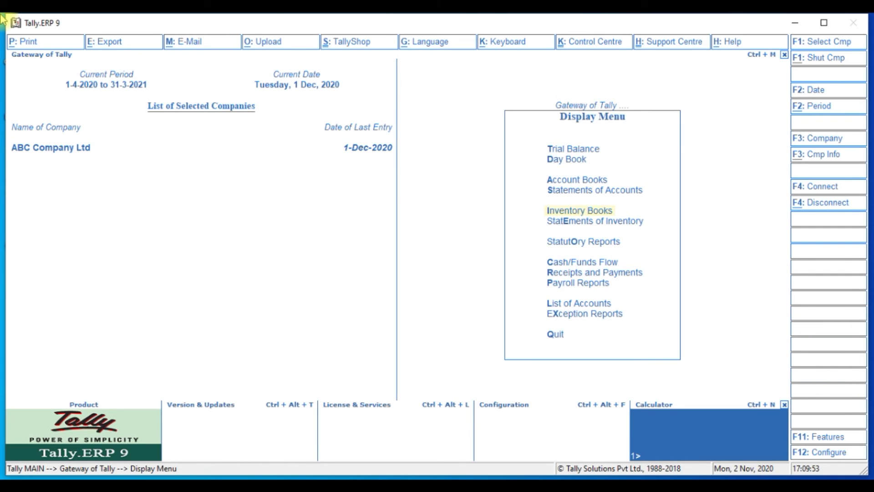
- Open the GSTR-1 return from the statutory GST reports and go to its HSN/SAC Summary line
key(Return)
key(Return)
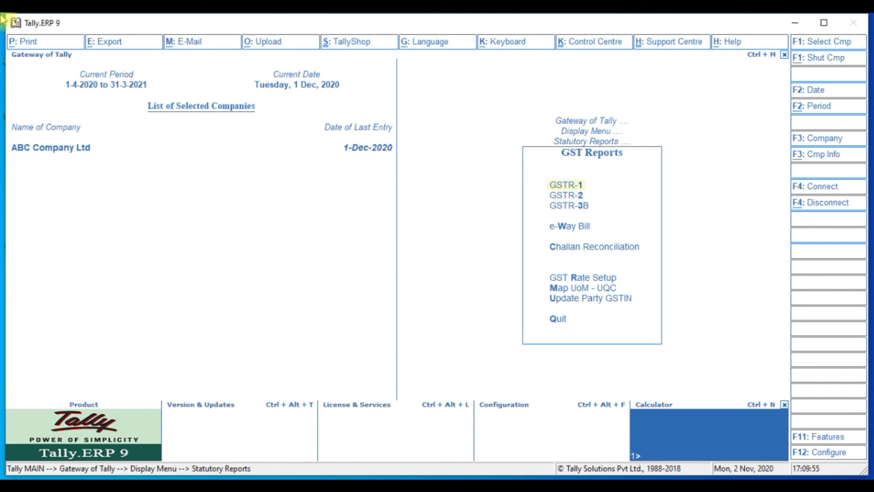
key(Return)
key(Down)
key(Down)
key(End)
key(Up)
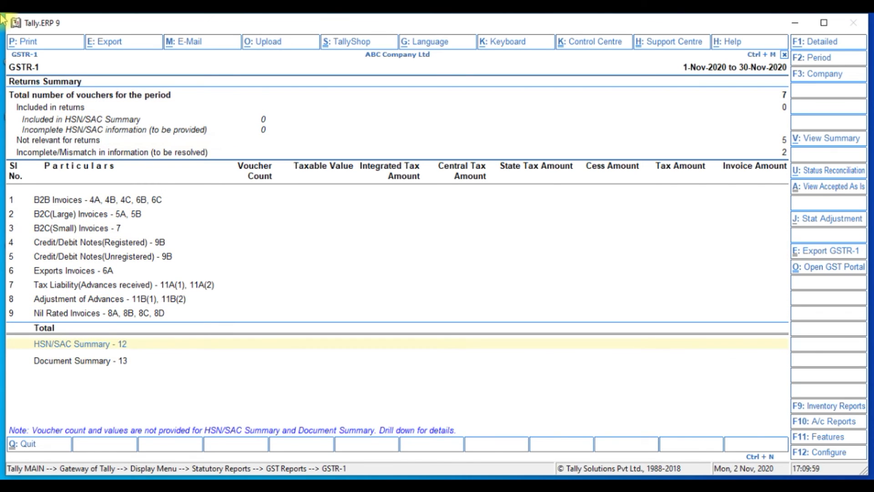
- Examine the GSTR-1 lines from the Document Summary through the invoice sections up to the Returns Summary
key(Down)
key(Up)
key(Down)
key(Up)
key(Down)
key(Up)
key(Up)
key(Up)
key(Up)
key(Up)
key(Up)
key(Up)
key(Up)
key(Up)
key(Up)
key(Up)
key(Up)
key(Up)
key(Up)
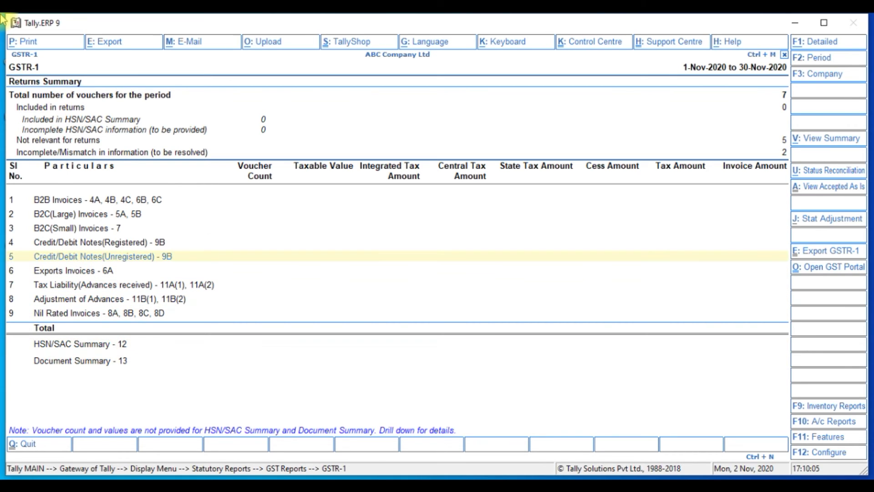
key(Down)
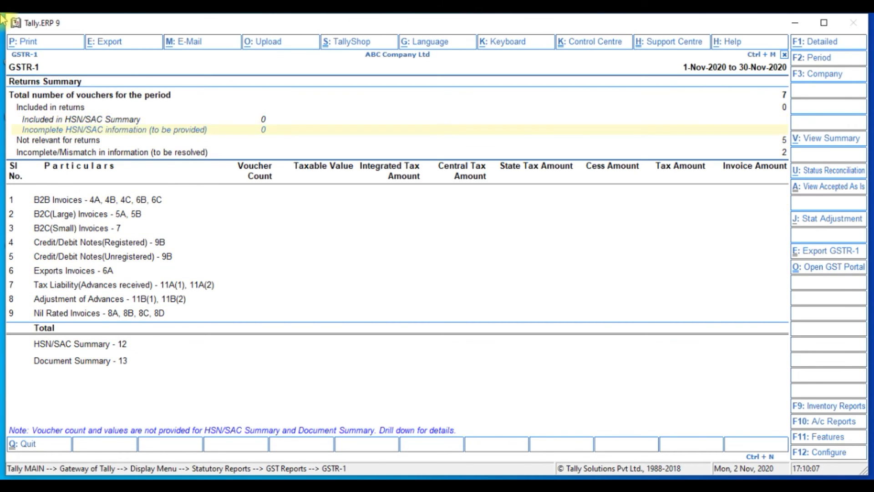
- Close GSTR-1, open the GSTR-2 return and examine its Returns Summary down to the vouchers not relevant for returns
key(Escape)
key(Down)
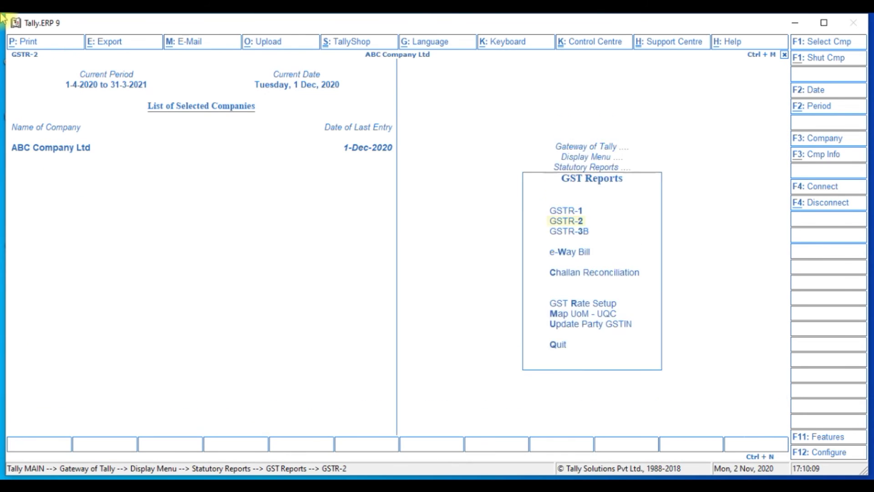
key(Return)
key(Down)
key(Down)
key(Down)
key(Down)
key(Down)
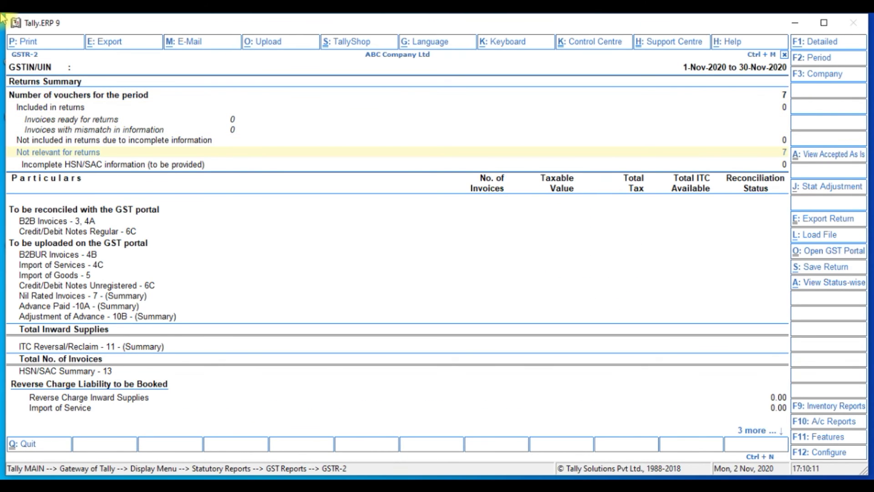
- Close GSTR-2, view the status-wise Export for e-Way Bill report, and return to the GST reports
key(Escape)
key(Down)
key(Down)
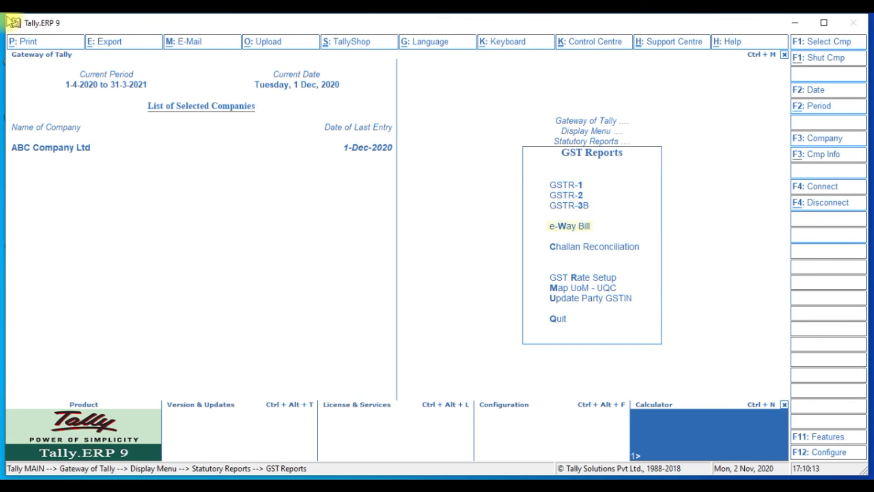
key(Return)
key(Return)
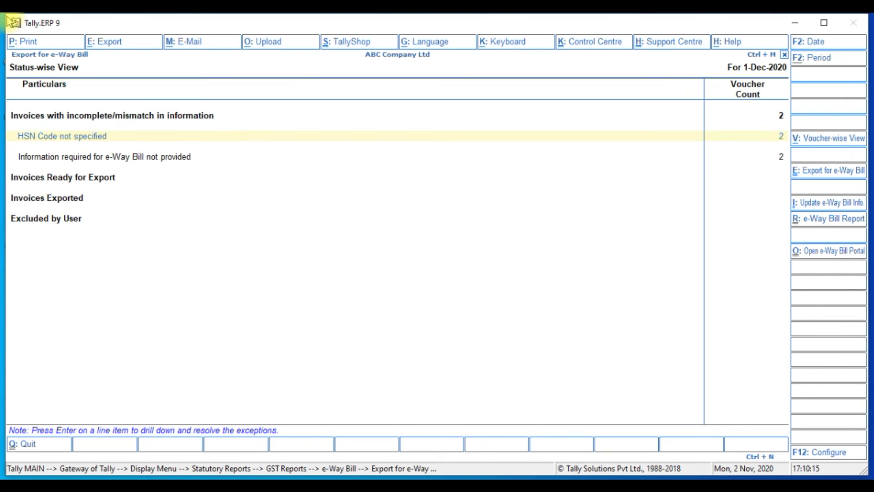
key(Escape)
key(Escape)
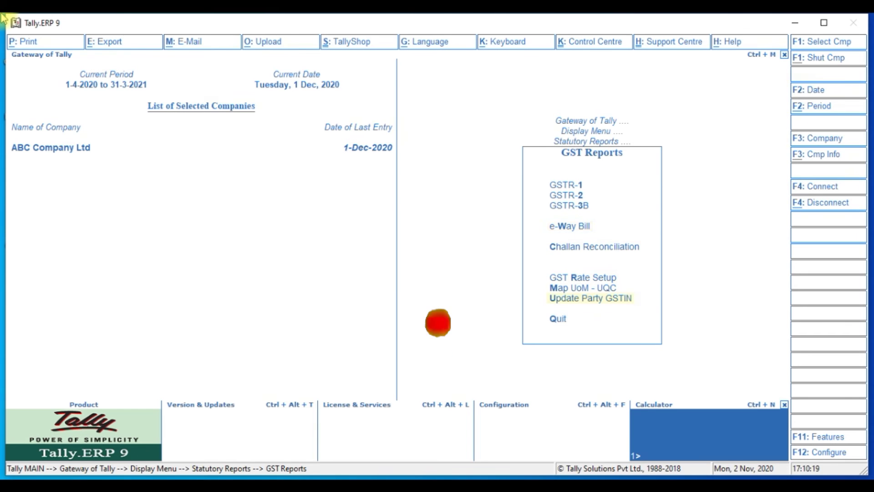
- Open Update Party GSTIN for the All Items group, quit it without choosing a ledger, and return to the display reports
key(Return)
key(Return)
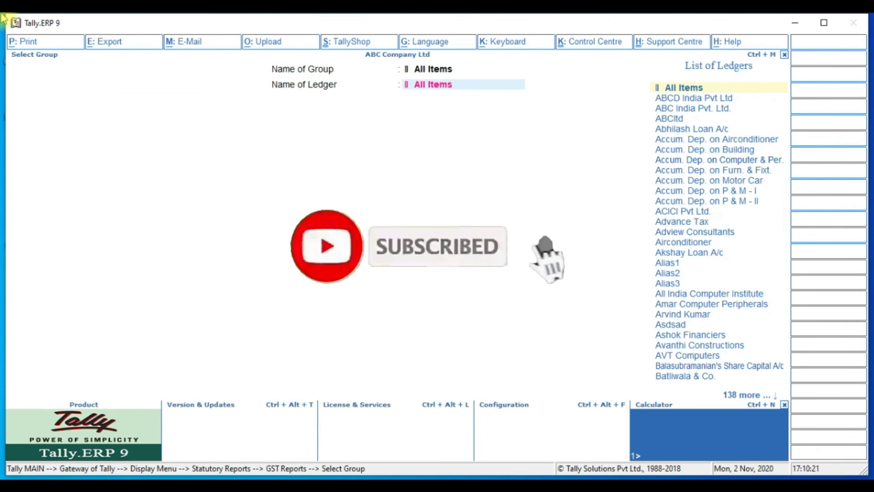
key(Escape)
key(Escape)
key(Escape)
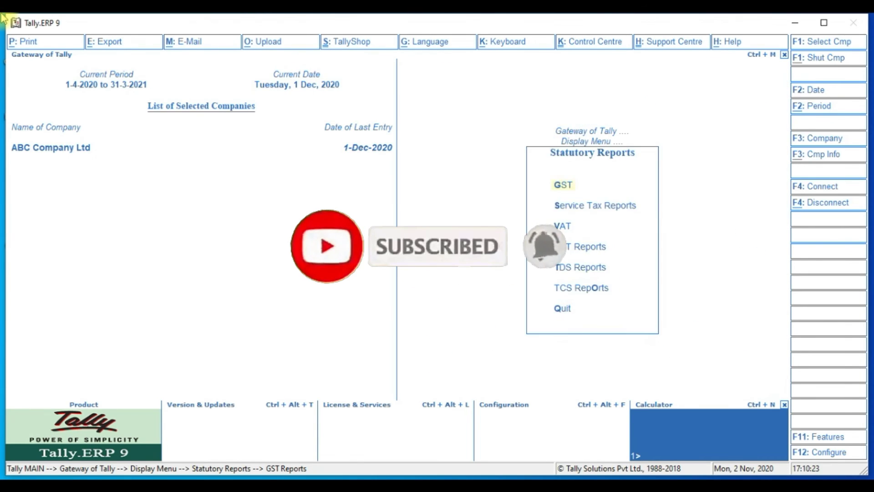
key(Escape)
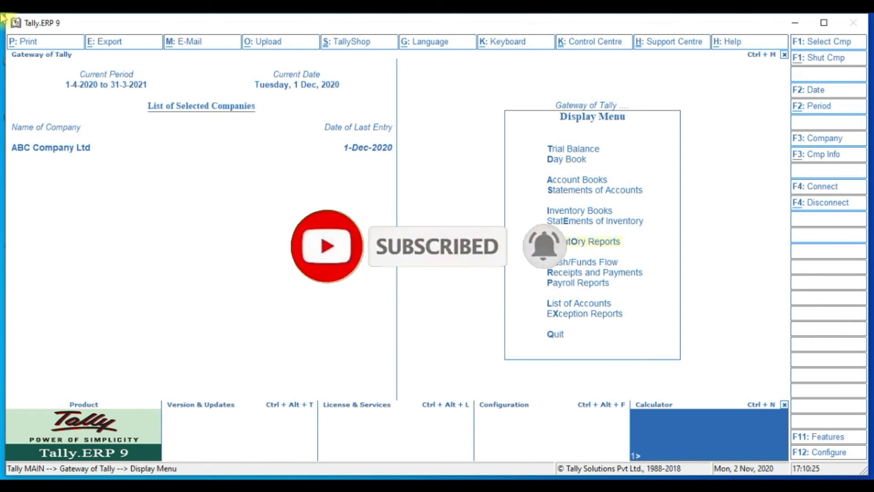
- Open the Cash Flow report and examine the monthly inflow, outflow and nett flow from April to March
key(Down)
key(Return)
key(Return)
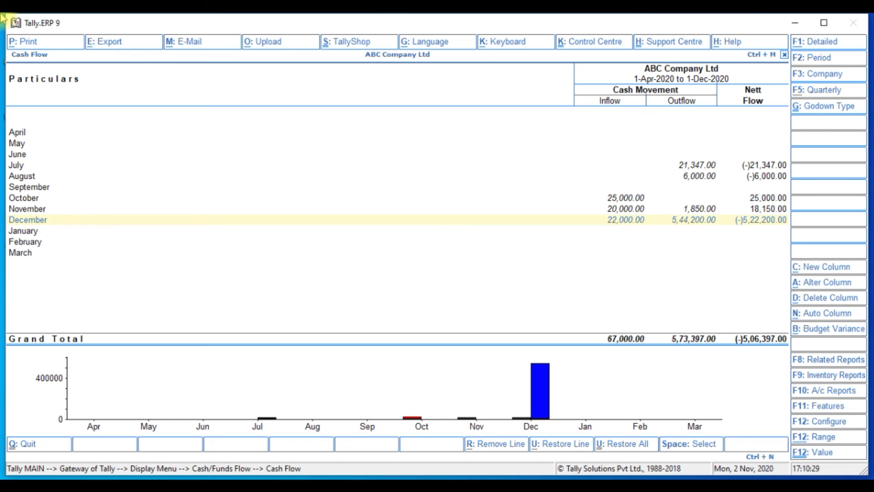
key(Up)
key(Up)
key(Up)
key(Up)
key(Up)
key(Up)
key(Up)
key(Up)
key(Down)
key(Down)
key(Down)
key(Down)
key(Down)
key(Down)
key(Down)
key(Down)
key(Down)
key(Down)
key(Down)
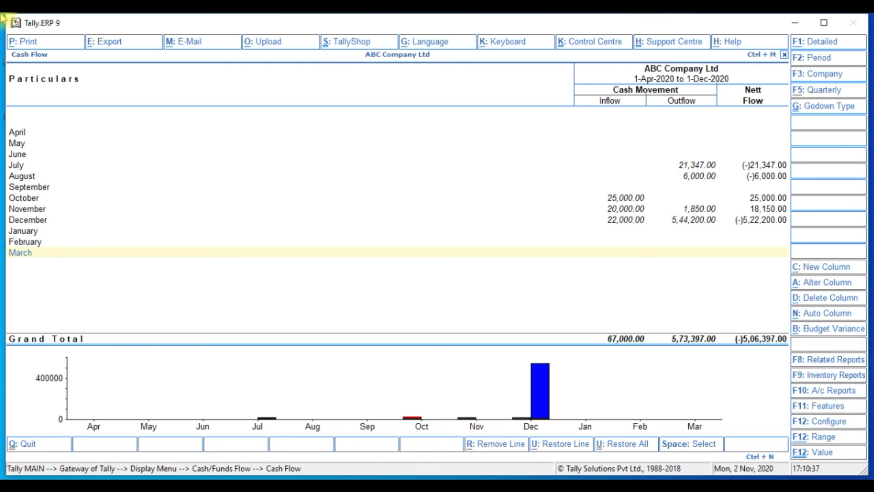
- Close Cash Flow, open the Funds Flow report and examine the monthly opening and closing working capital and funds flow
key(Escape)
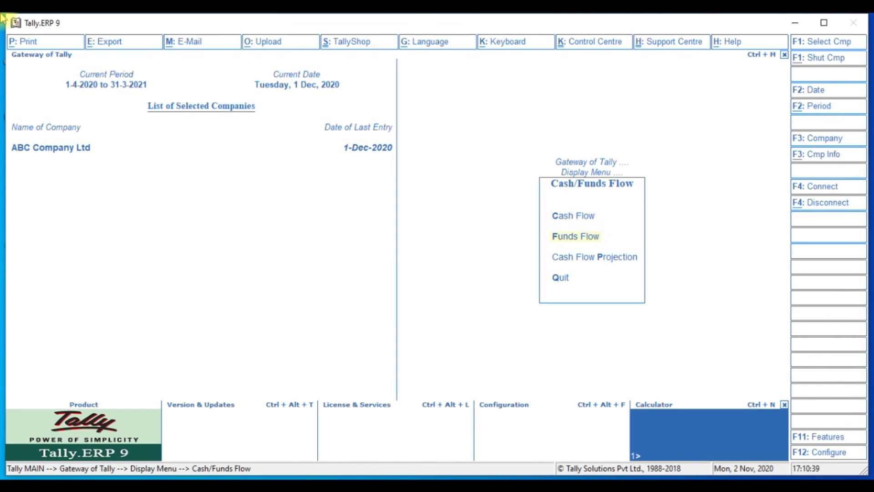
key(Return)
key(Up)
key(Up)
key(Up)
key(Up)
key(Up)
key(Up)
key(Up)
key(Up)
key(Down)
key(Down)
key(Down)
key(Down)
key(Down)
key(Down)
key(Down)
key(Down)
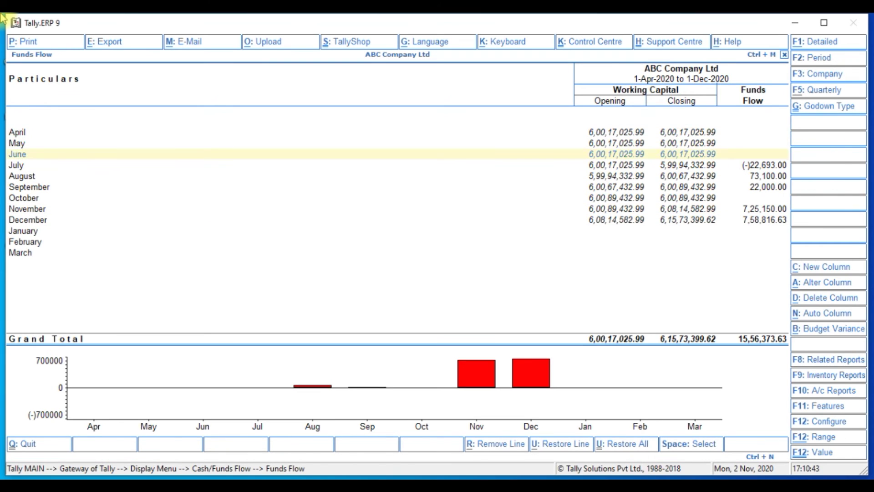
key(Down)
key(Up)
key(Up)
key(Up)
key(Up)
key(Up)
key(Up)
key(Up)
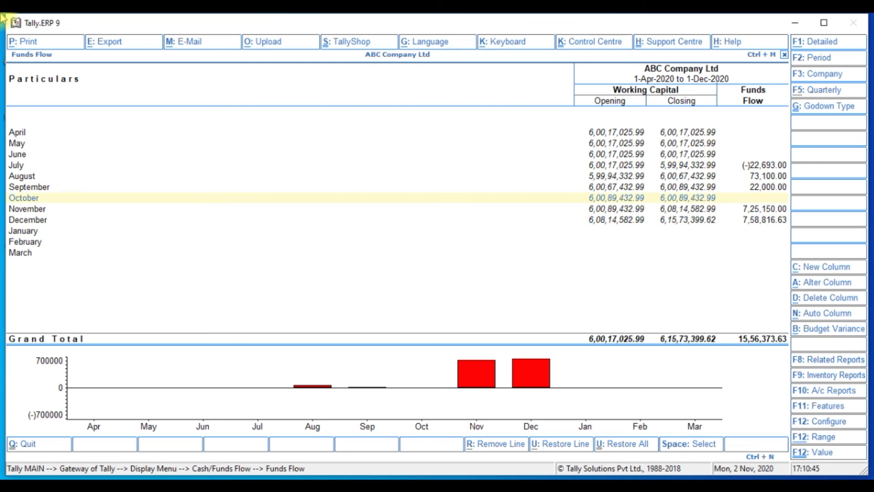
key(Up)
key(Up)
key(Down)
key(Down)
key(Down)
key(Down)
key(Down)
key(Down)
key(Down)
key(Down)
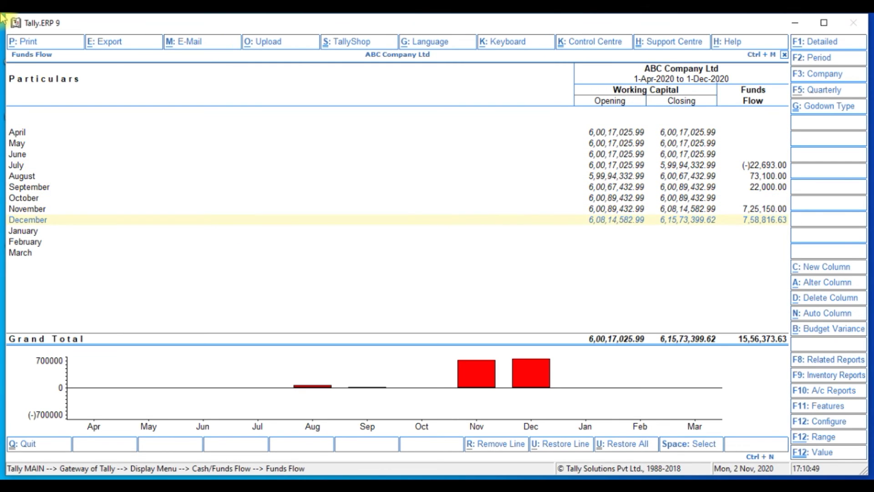
- Close Funds Flow, open the Cash Flow Projection and examine its receivables and payables across the monthly columns
key(Escape)
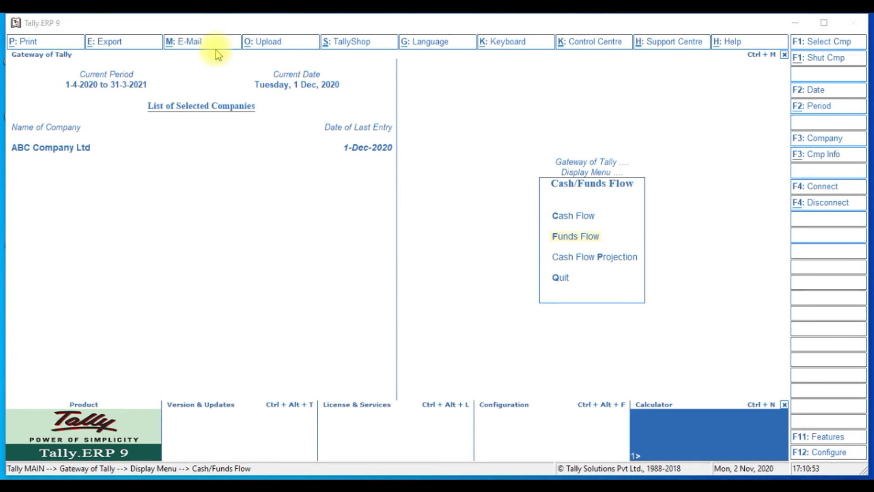
click(606, 259)
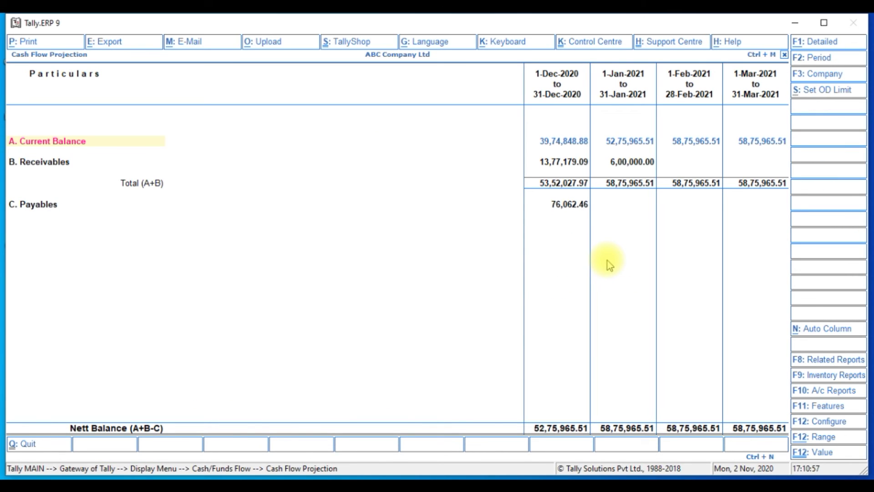
key(Down)
key(Down)
key(Right)
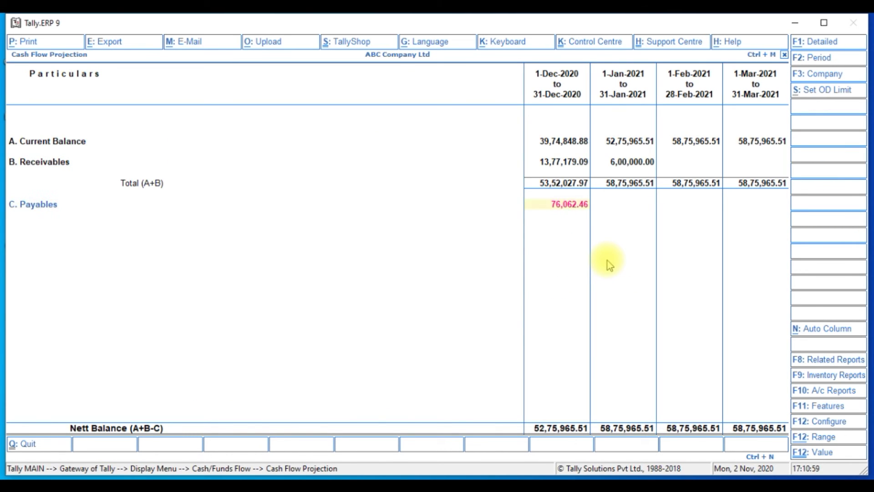
key(Up)
key(Right)
key(Right)
key(Right)
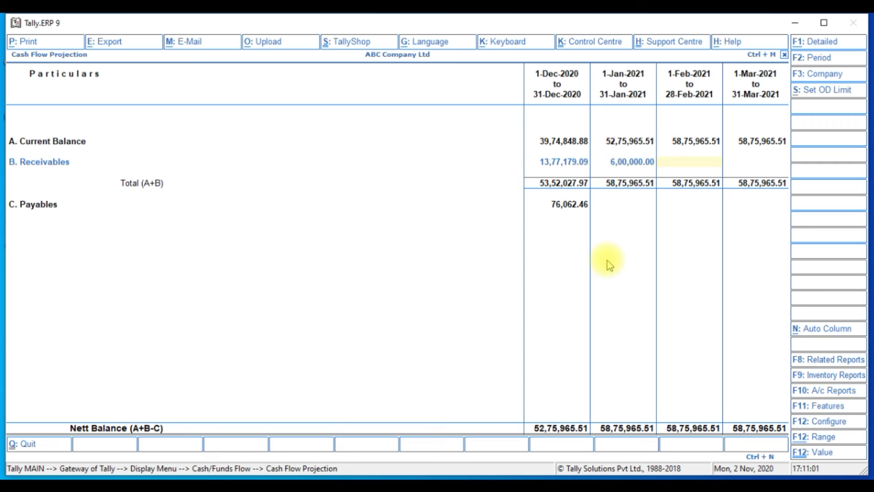
key(Down)
key(Left)
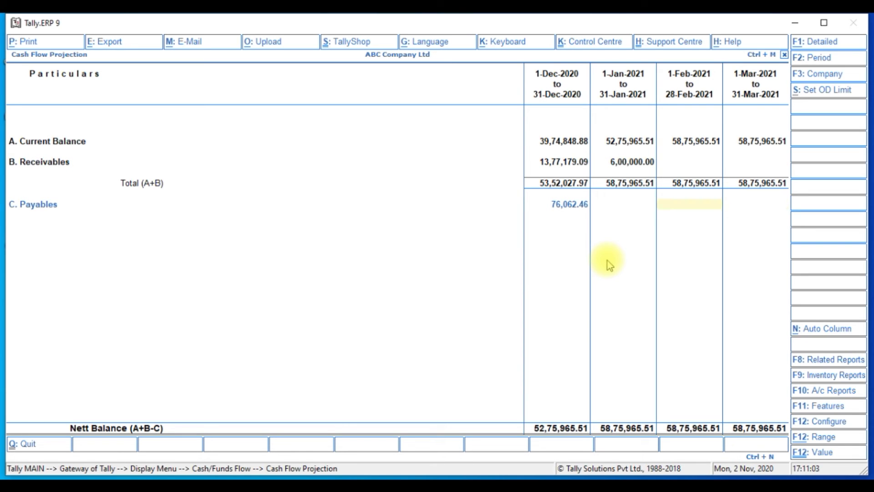
- Close the projection and open the Receipts and Payments report in its detailed view
key(Escape)
key(Escape)
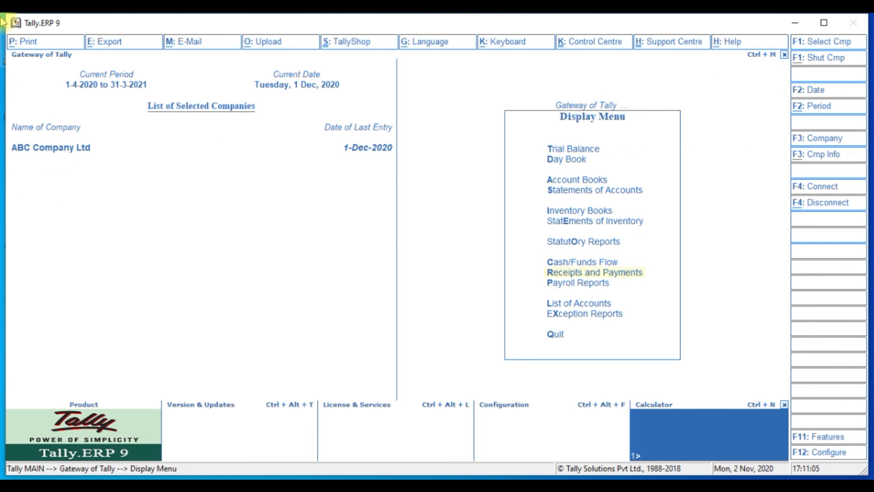
key(Return)
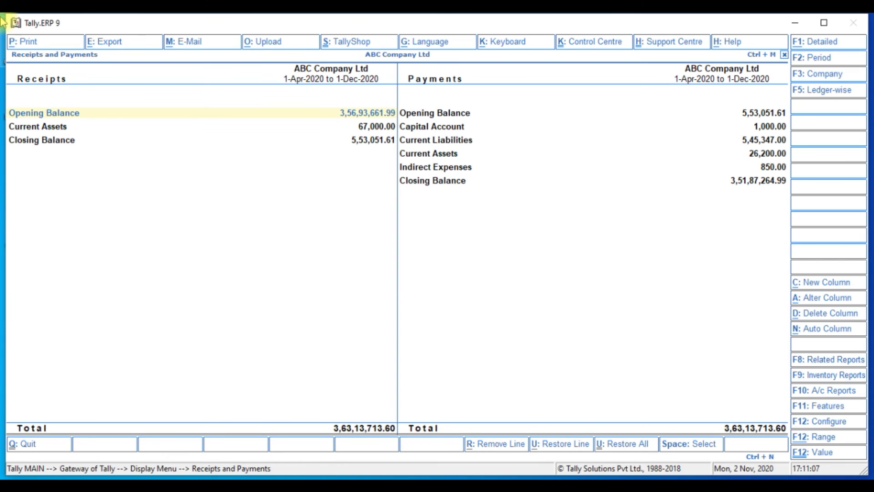
key(alt+F1)
- Examine the receipts side of Receipts and Payments, from the opening balance down to the Bank OD A/c under Closing Balance
key(Down)
key(Up)
key(Down)
key(Up)
key(Down)
key(Down)
key(Up)
key(Up)
key(Down)
key(Down)
key(Up)
key(Up)
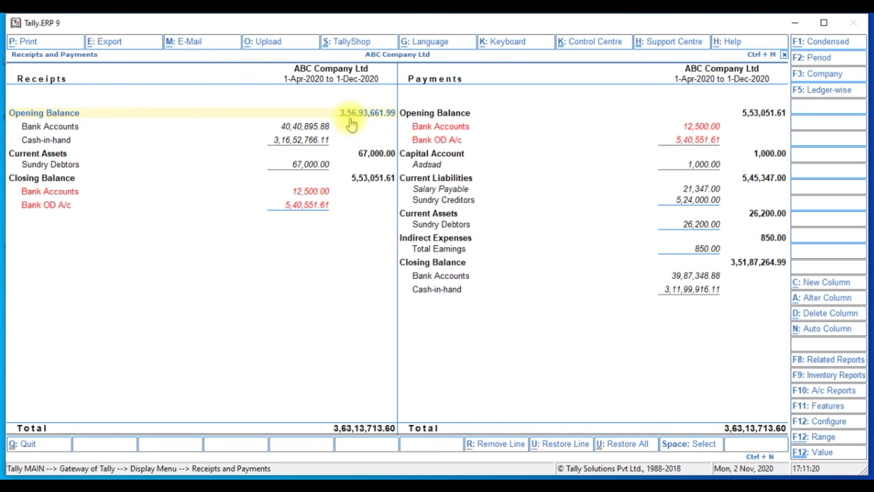
click(364, 122)
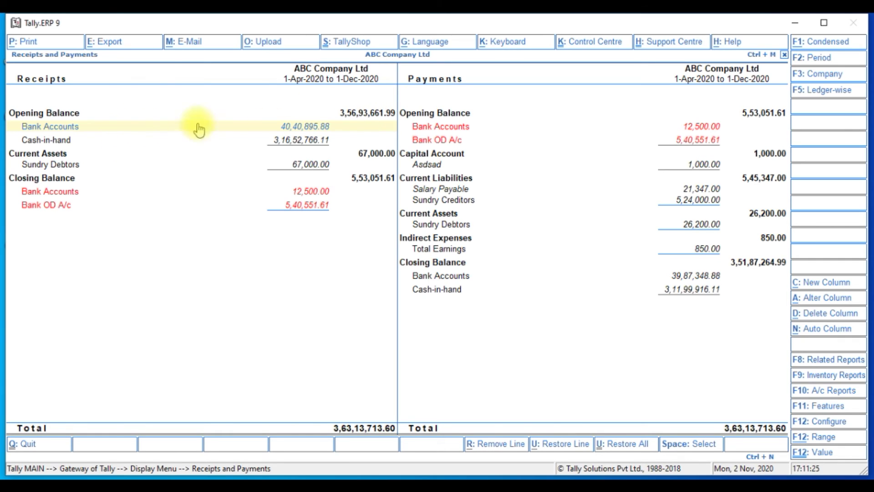
key(Down)
key(Down)
key(Down)
key(Down)
key(Down)
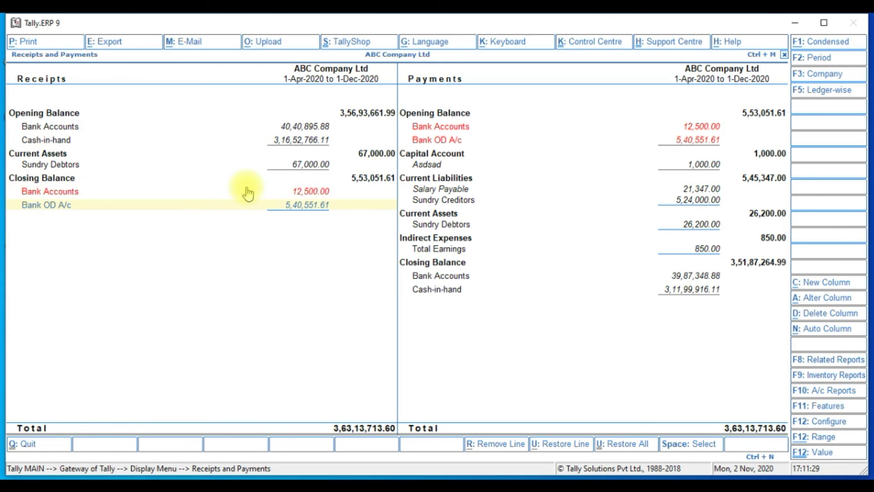
key(Down)
- Examine the payments side of Receipts and Payments, from the opening balance down to Cash-in-hand under Closing Balance
key(Right)
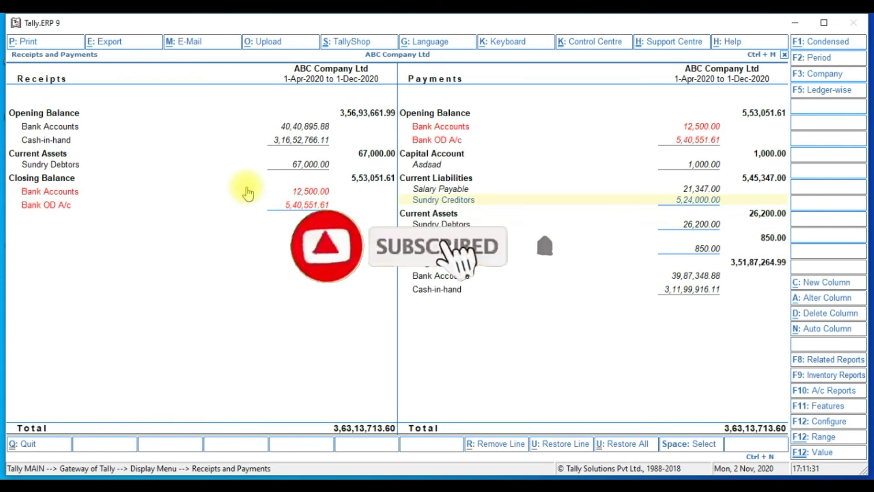
key(Up)
key(Up)
key(Up)
key(Up)
key(Up)
key(Up)
key(Up)
key(Up)
key(Down)
key(Down)
key(Down)
key(Down)
key(Down)
key(Down)
key(Down)
key(Down)
key(Down)
key(Down)
key(Down)
key(Down)
key(Down)
key(Down)
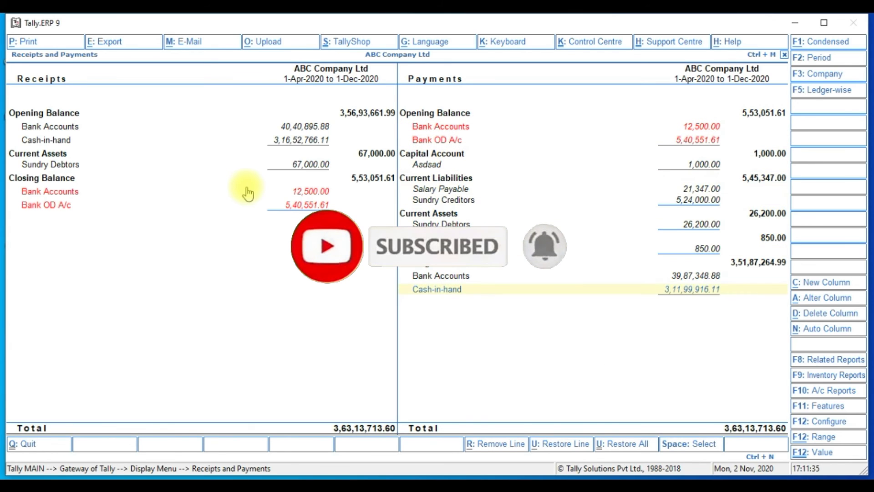
- Close Receipts and Payments and open the payroll pay slip of the first employee in the list
key(Escape)
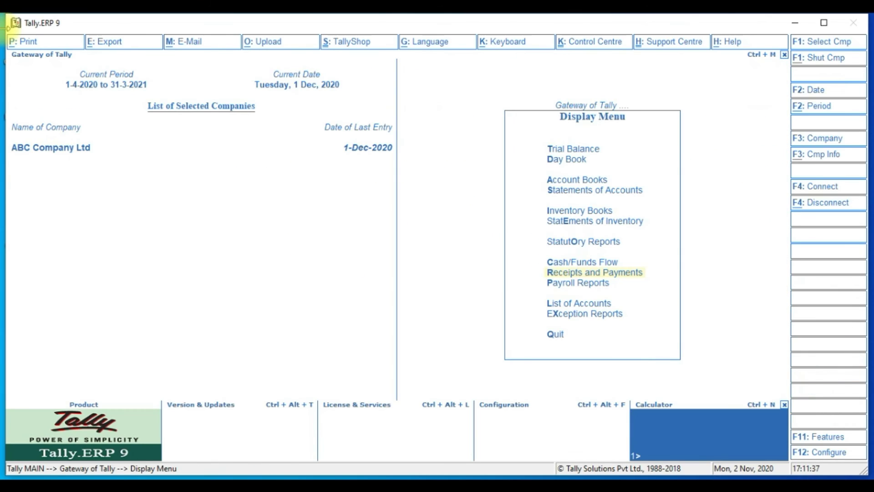
key(Down)
key(Return)
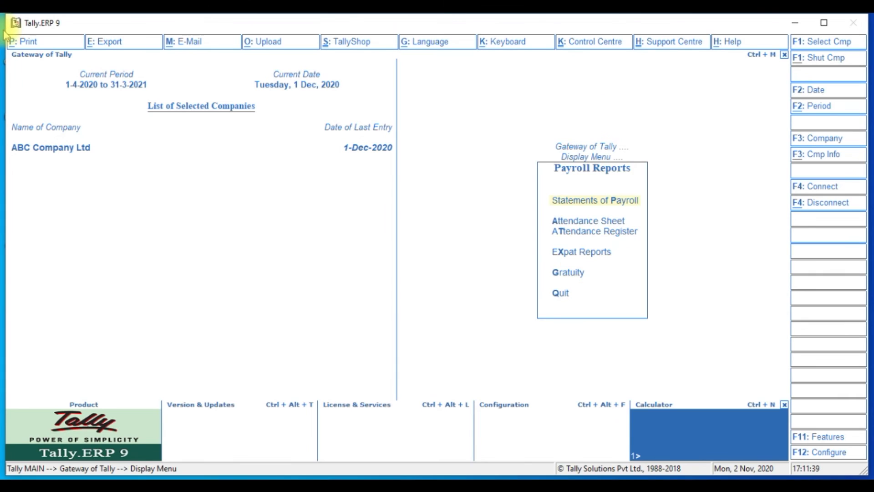
key(Return)
key(Return)
key(Return)
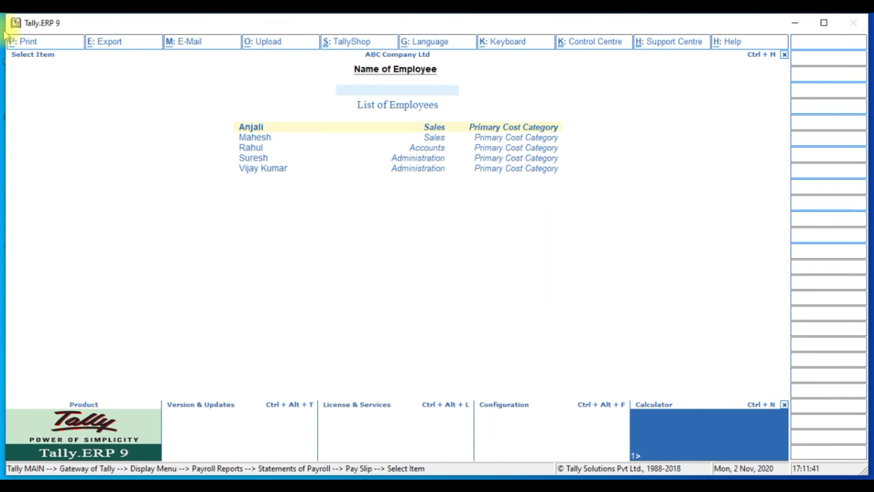
key(Return)
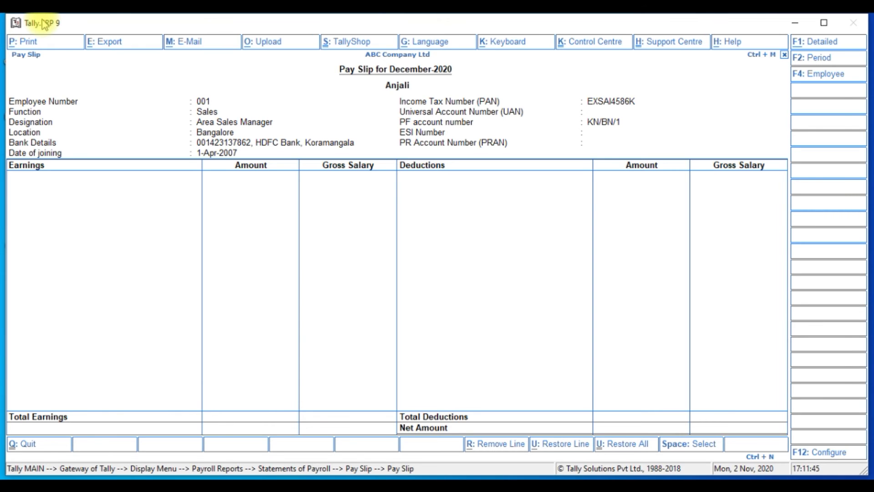
- View the pay slip of the second listed employee, and return to the first employee's pay slip
key(F4)
key(Down)
key(Return)
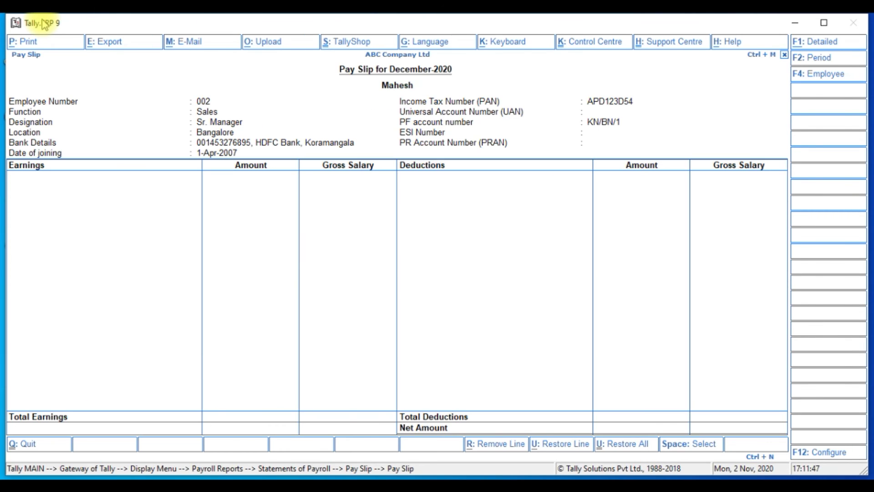
key(F4)
key(Up)
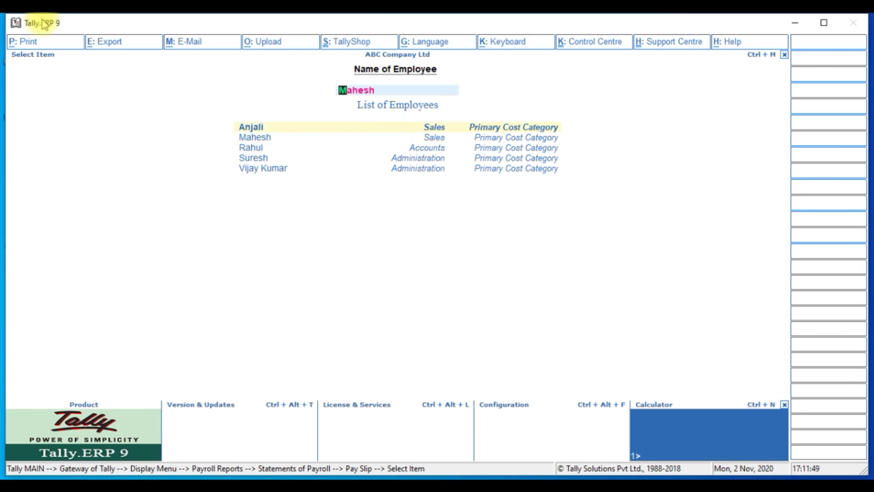
key(Return)
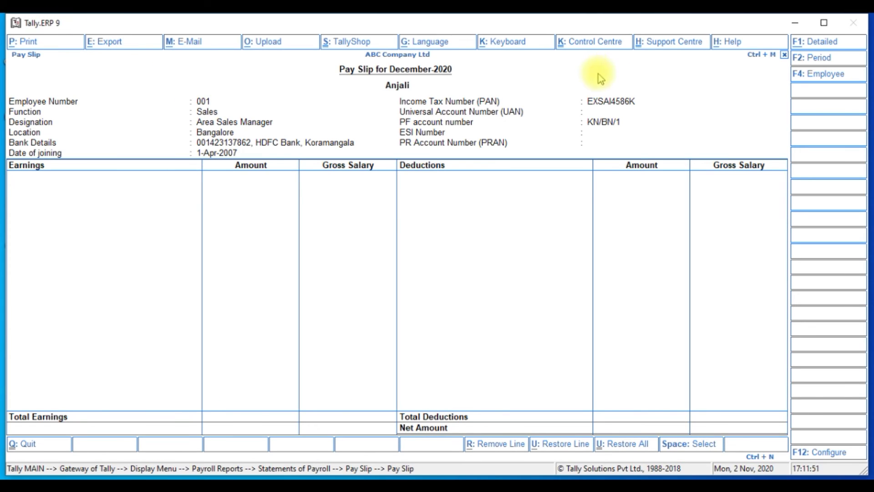
- Change the pay slip period to run from 1-1-20 to 31-12-2020
click(816, 59)
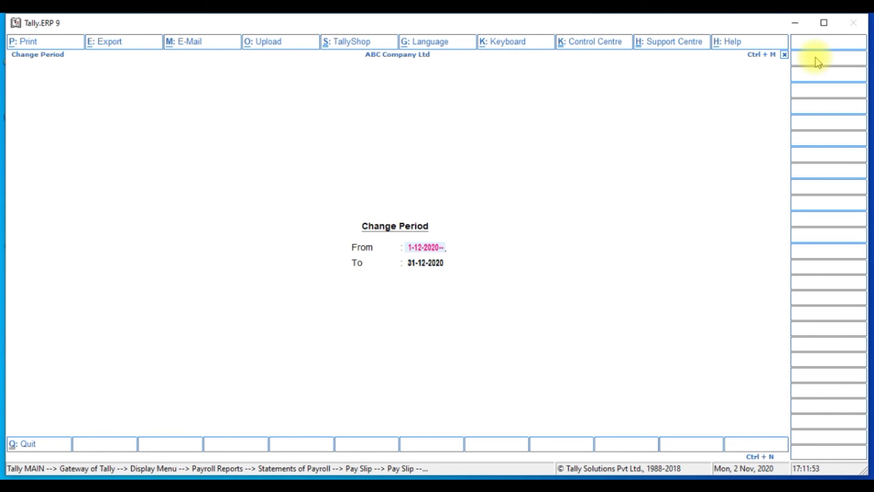
text(1-1-20)
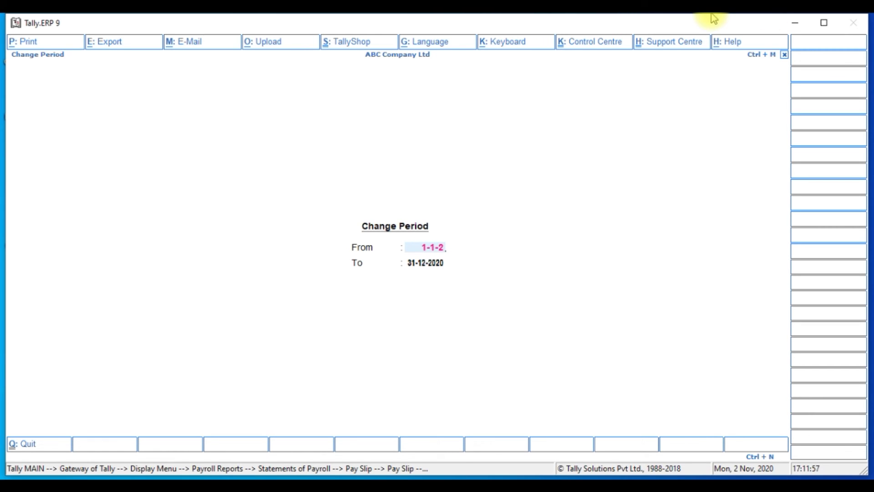
key(Return)
key(Return)
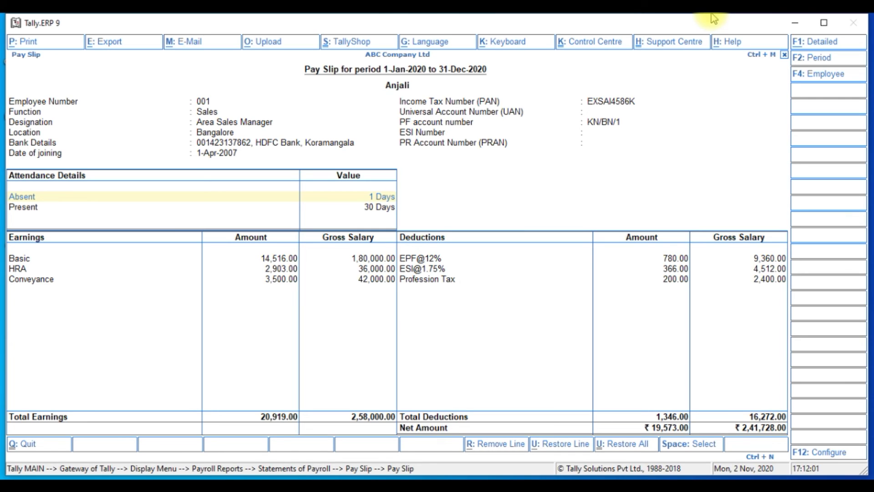
- Examine the pay slip's attendance details, its Basic, HRA and Conveyance earnings, and its EPF, ESI and Profession Tax deductions
key(Down)
key(Down)
key(Down)
key(Down)
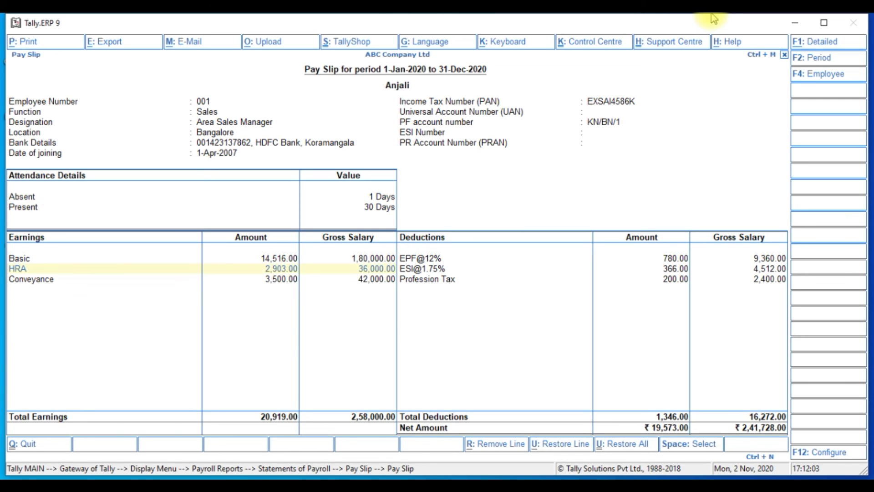
key(Right)
key(Up)
key(Up)
key(Up)
key(Up)
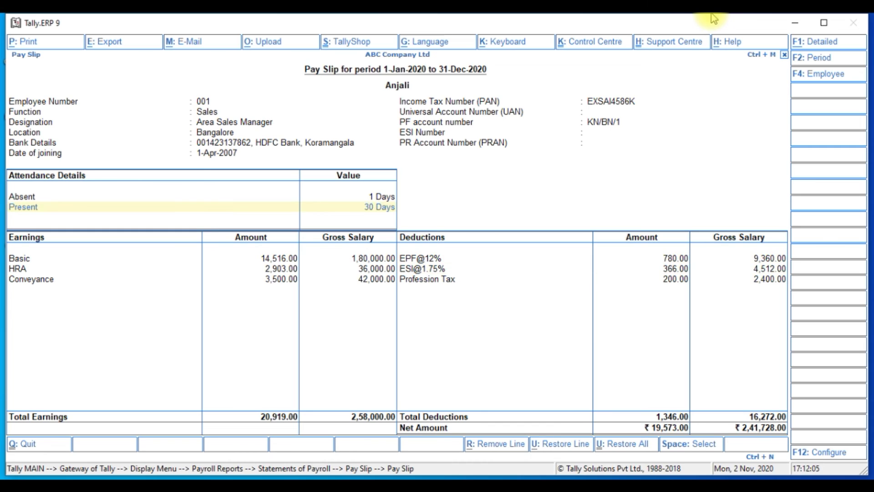
key(Down)
key(Down)
key(Down)
key(Down)
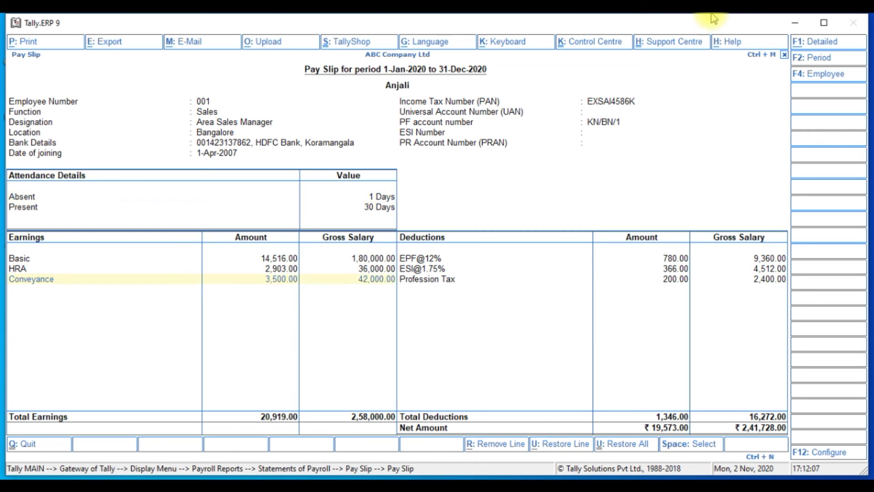
key(Right)
key(Up)
key(Up)
key(Up)
key(Up)
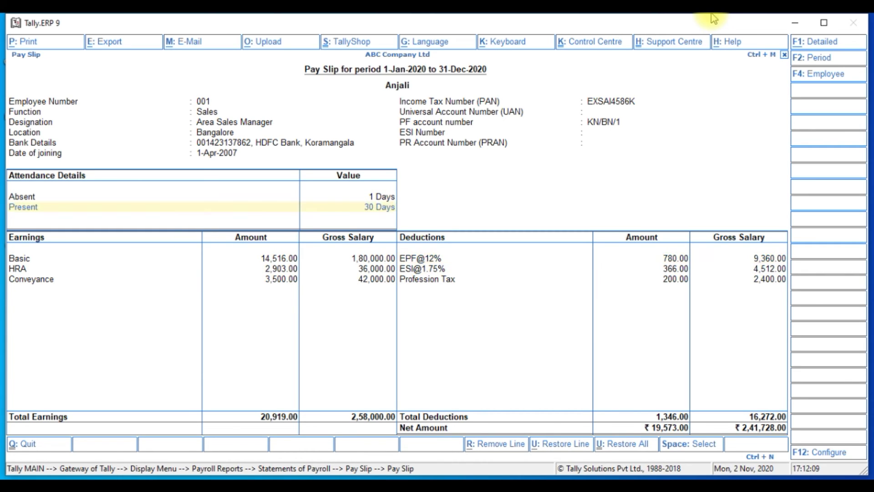
key(Down)
key(Down)
key(Down)
key(Down)
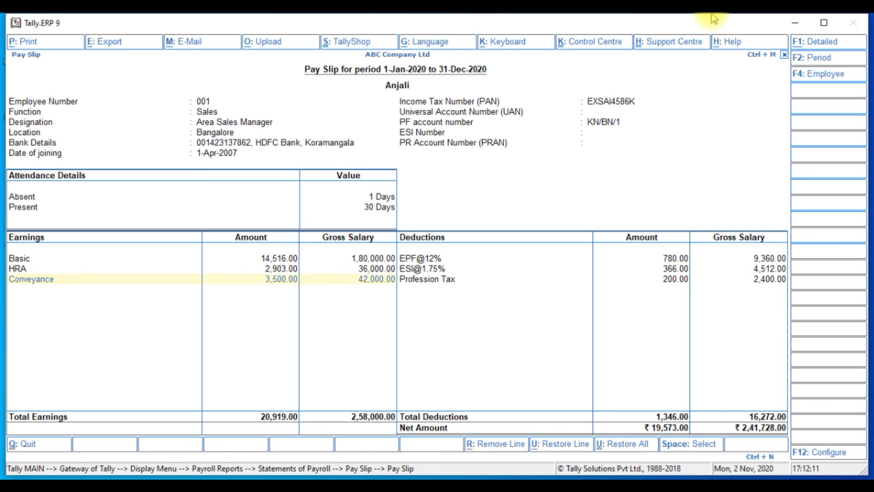
key(Right)
key(Up)
key(Up)
key(Up)
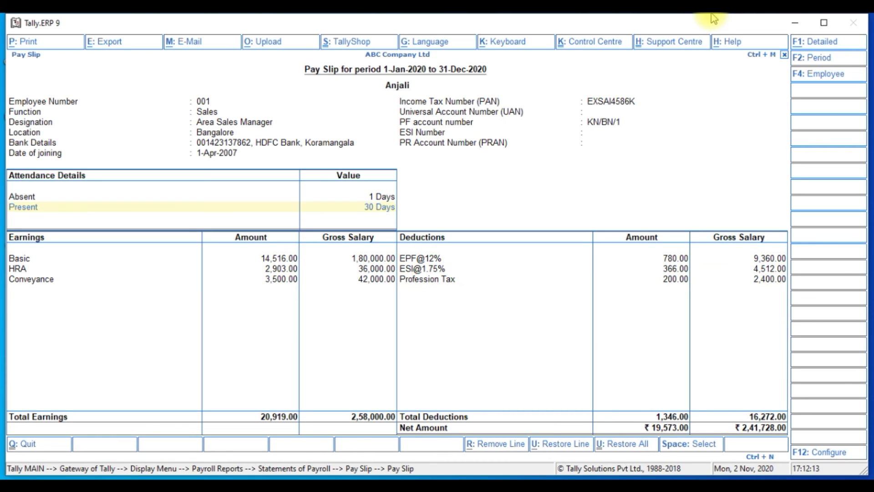
key(Up)
key(Down)
key(Down)
key(Down)
key(Down)
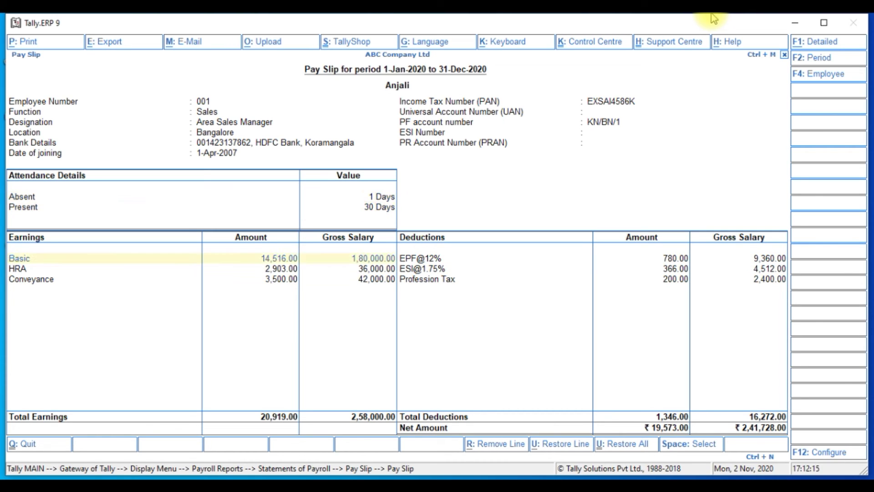
key(Right)
key(Up)
key(Up)
key(Left)
key(Down)
key(Down)
key(Right)
key(Up)
key(Up)
key(Left)
key(Up)
key(Up)
key(Down)
key(Down)
key(Down)
key(Right)
key(Down)
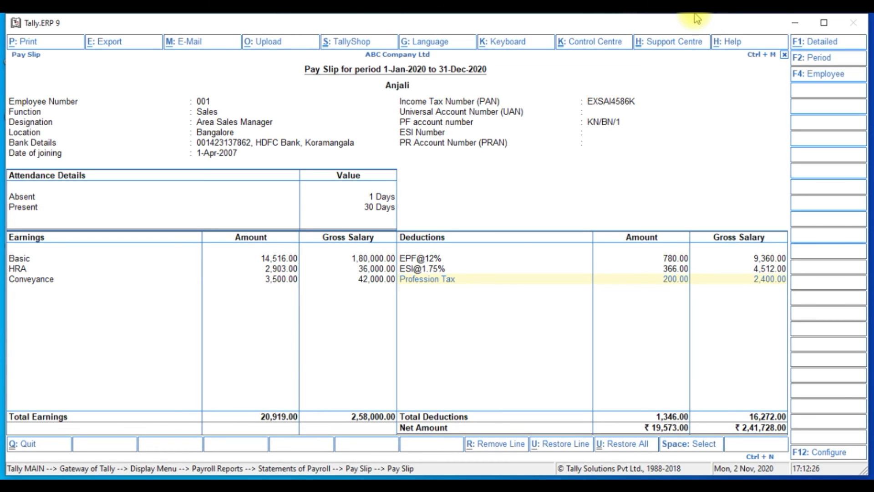
- Close the pay slip and open the pay sheet for all employee categories with the period 1-1-2020 to 31-12-2020
key(Escape)
key(Escape)
key(Escape)
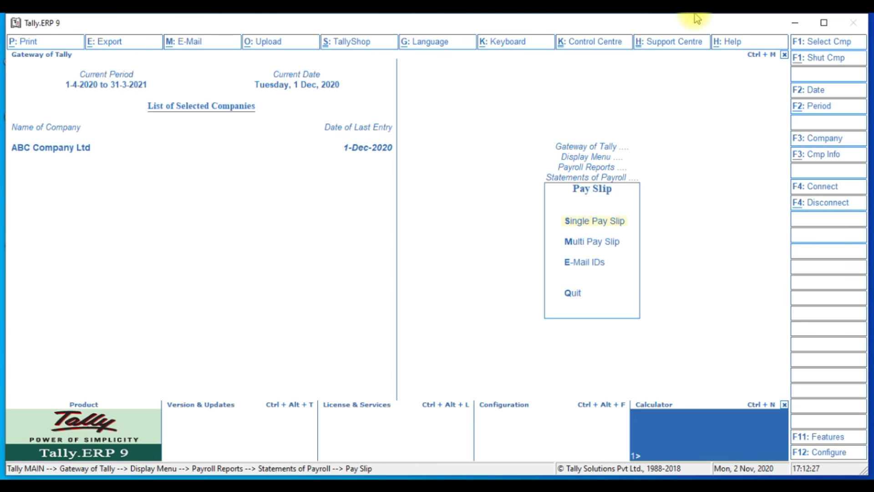
key(Return)
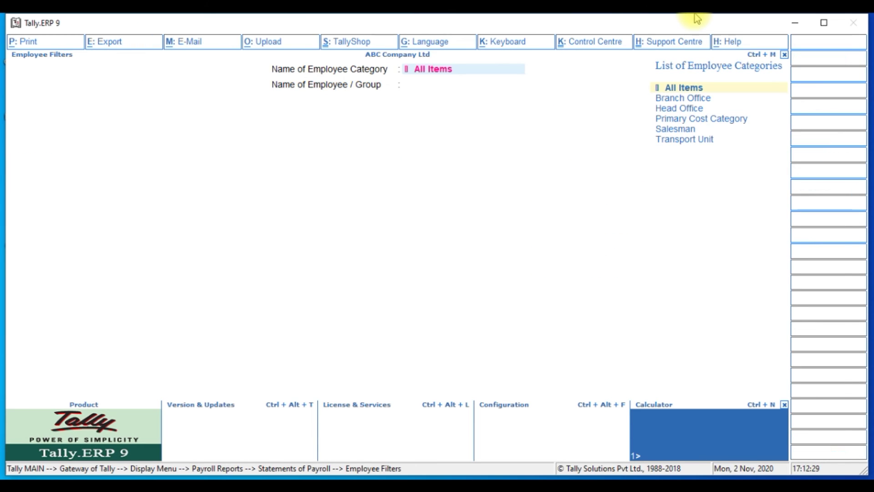
key(Return)
key(Return)
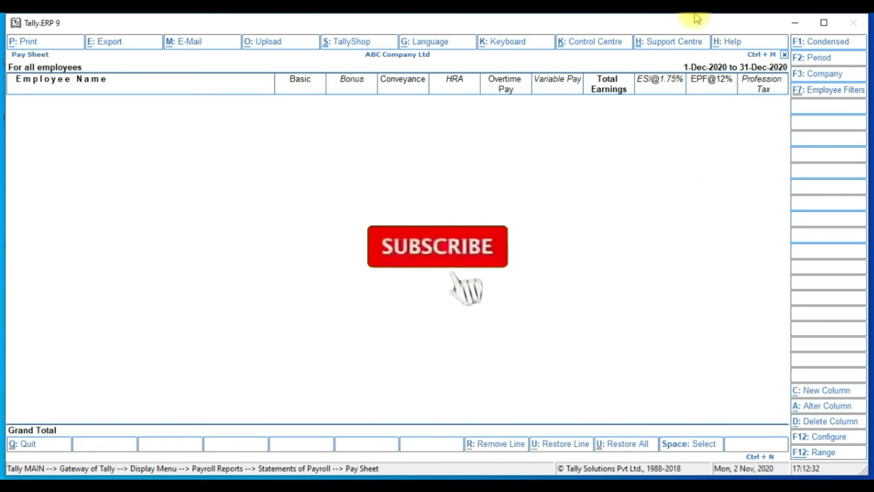
click(831, 59)
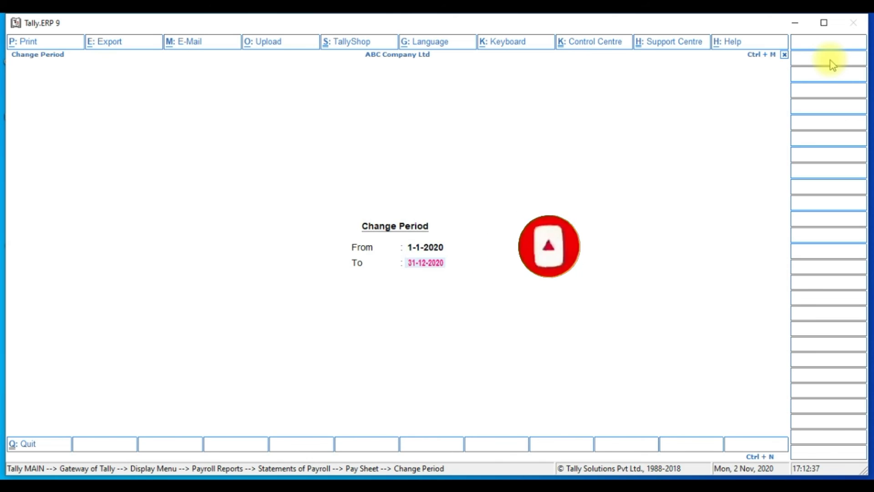
key(Return)
- Examine the pay sheet's earnings, deductions and net amount columns across the employee row, and close the report
key(Right)
key(Right)
key(Right)
key(Right)
key(Right)
key(Right)
key(Right)
key(Right)
key(Right)
key(Right)
key(Right)
key(Right)
key(Right)
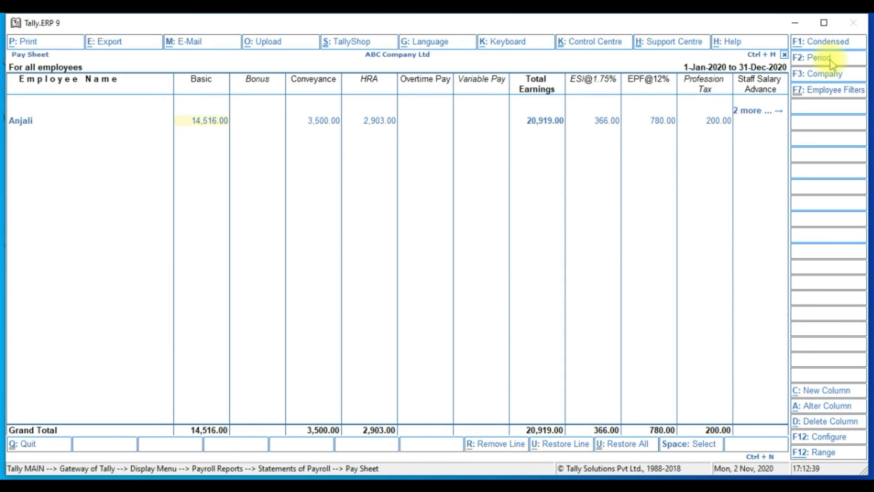
key(Left)
key(Left)
key(Left)
key(Left)
key(Left)
key(Left)
key(Left)
key(Left)
key(Left)
key(Left)
key(Left)
key(Left)
key(Left)
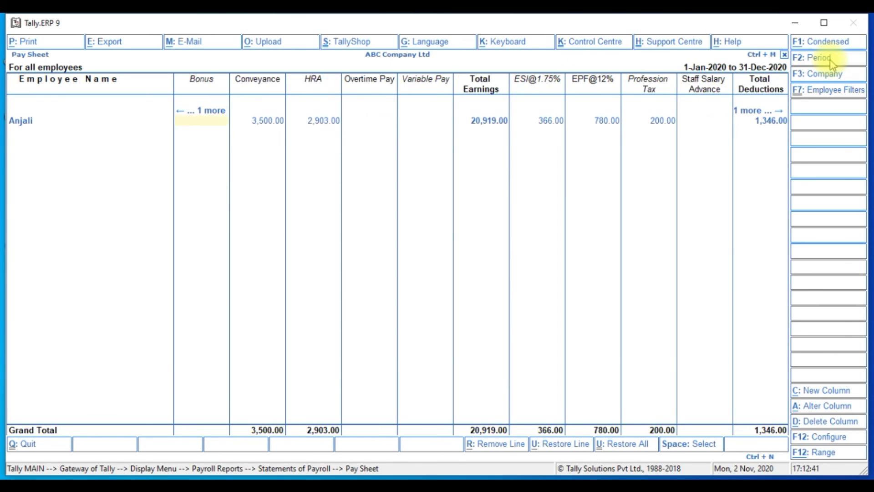
key(Right)
key(Right)
key(Right)
key(Right)
key(Right)
key(Right)
key(Right)
key(Right)
key(Right)
key(Right)
key(Right)
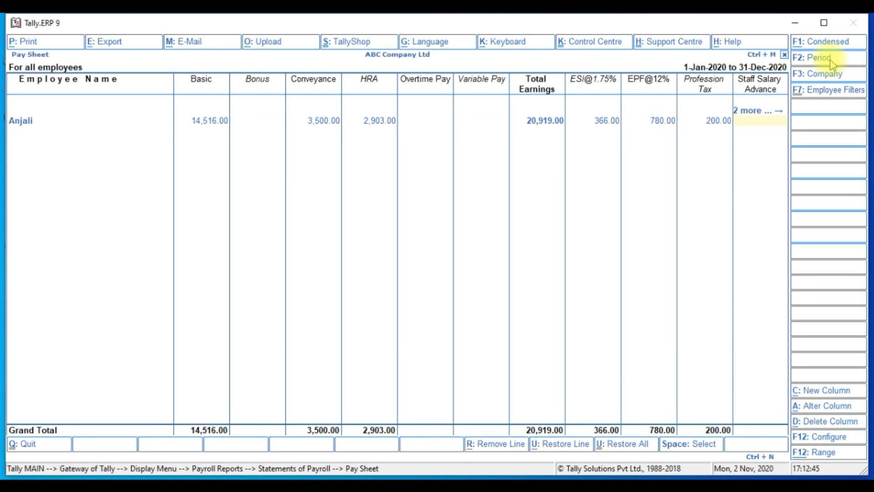
key(Right)
key(Right)
key(Left)
key(Left)
key(Left)
key(Left)
key(Left)
key(Left)
key(Left)
key(Left)
key(Left)
key(Left)
key(Left)
key(Left)
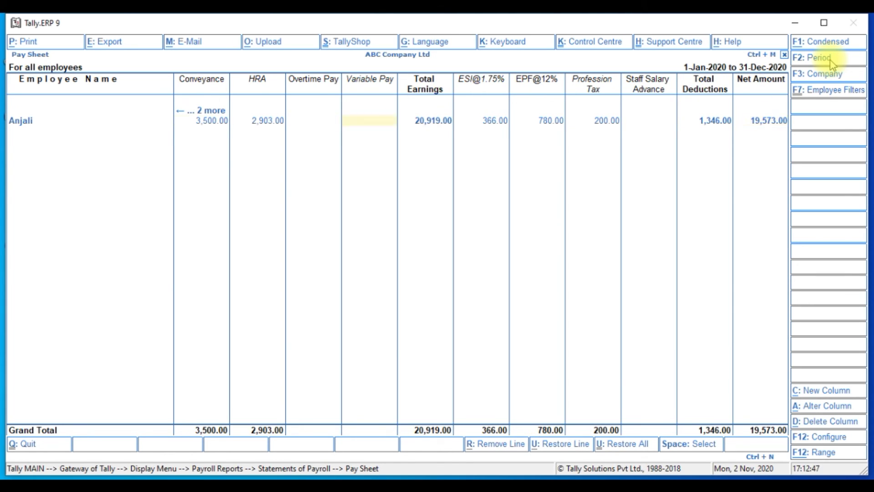
key(Right)
key(Right)
key(Right)
key(Right)
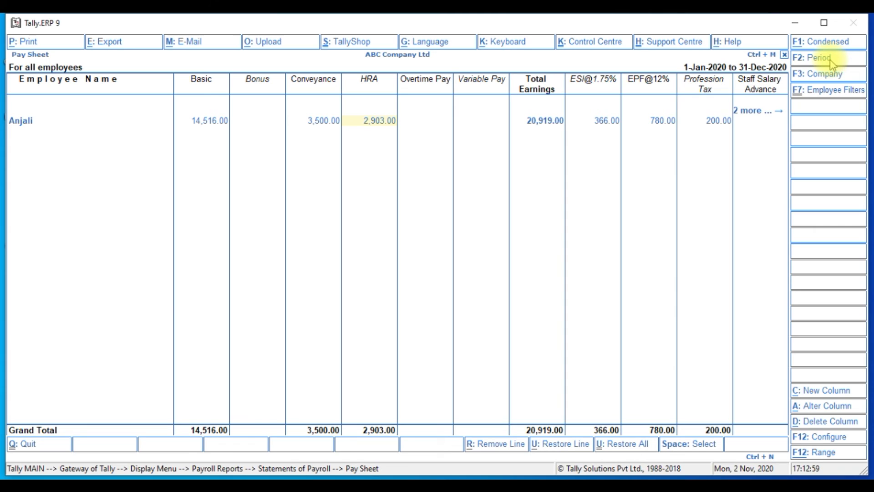
key(Right)
key(Left)
key(F7)
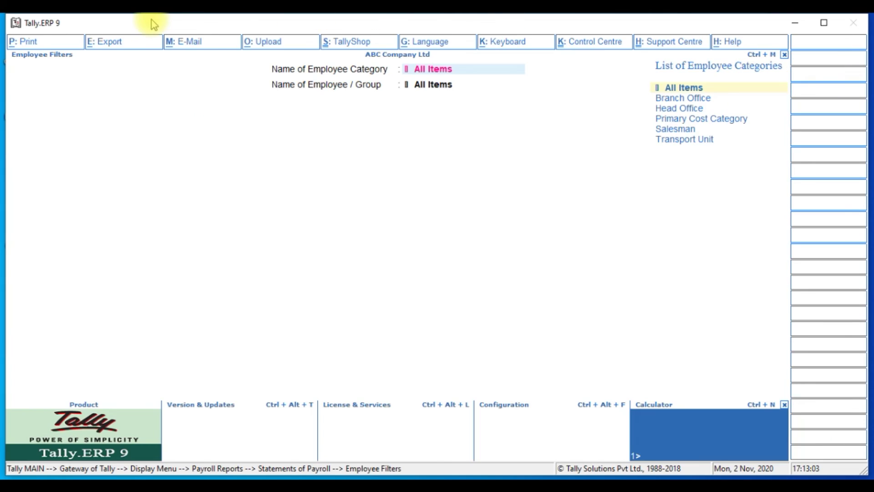
key(Escape)
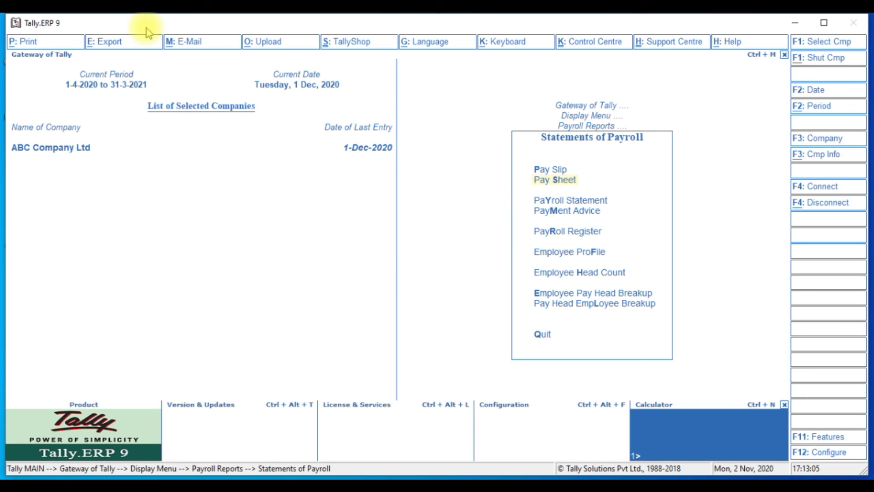
- View the Pay Head Employee Breakup for the Basic Pay pay head, and leave the payroll statements
key(Down)
key(Return)
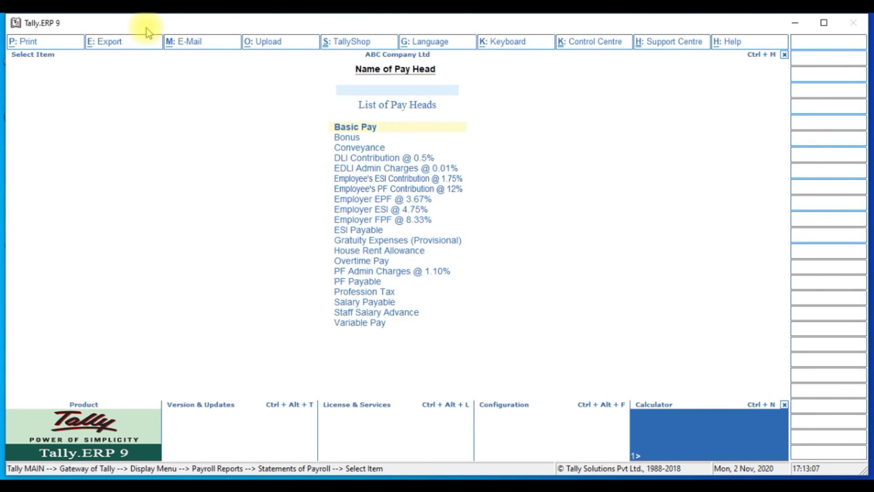
key(Return)
key(Return)
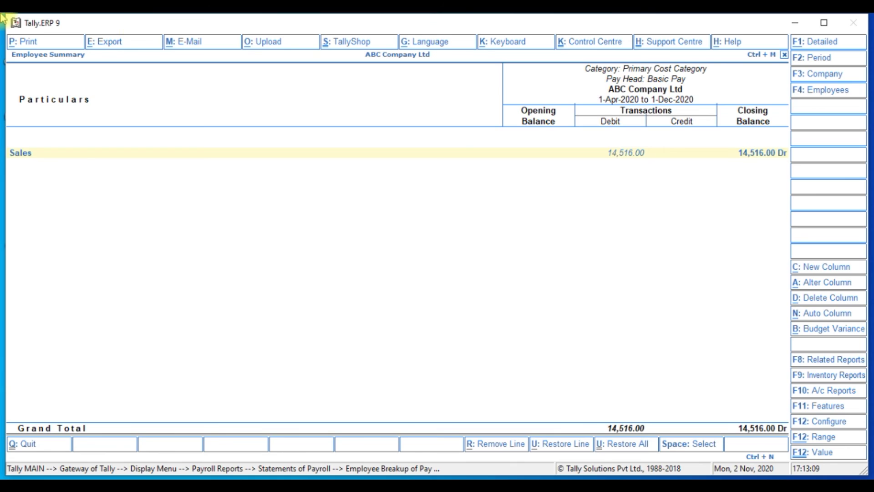
key(Escape)
key(Escape)
key(Escape)
key(Escape)
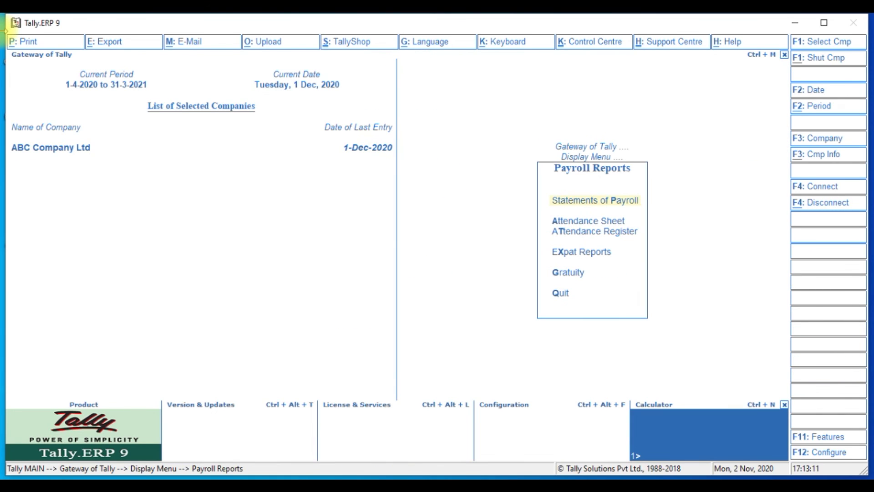
- Open the Attendance Sheet and change its period to run from 1-1-2020 to 31-12-2020
key(Down)
key(Return)
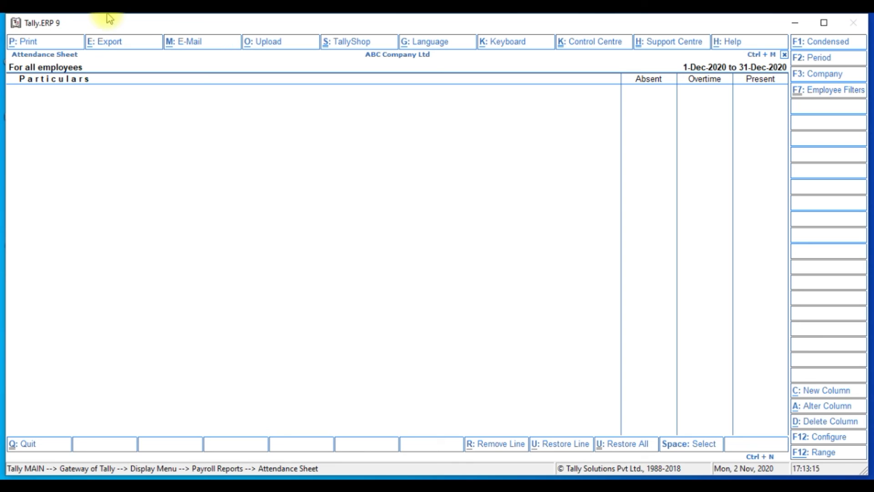
click(831, 65)
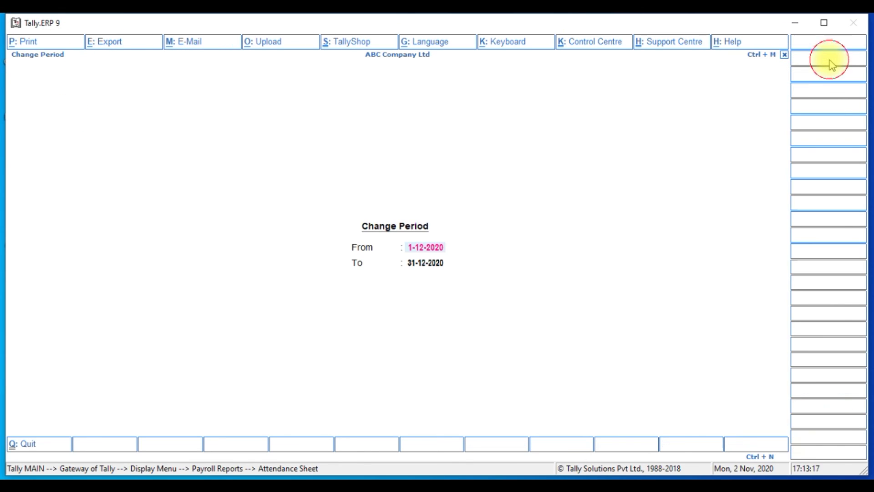
text(1-1-2020)
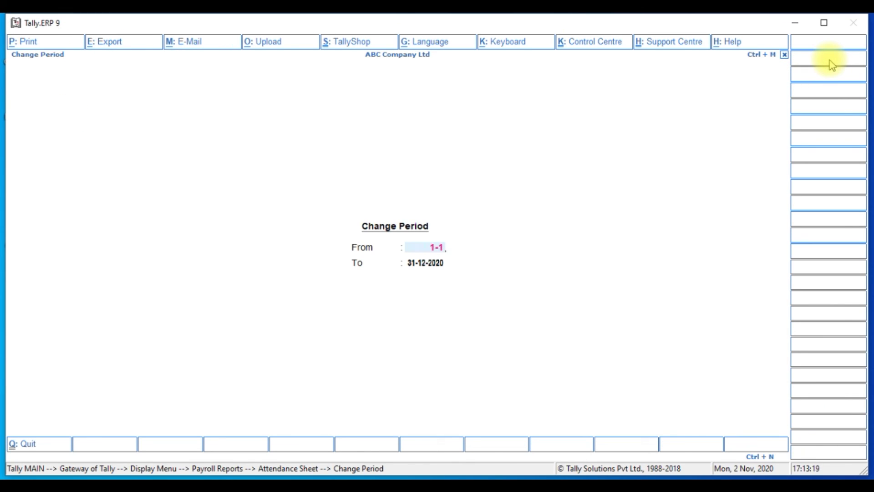
key(Return)
key(Return)
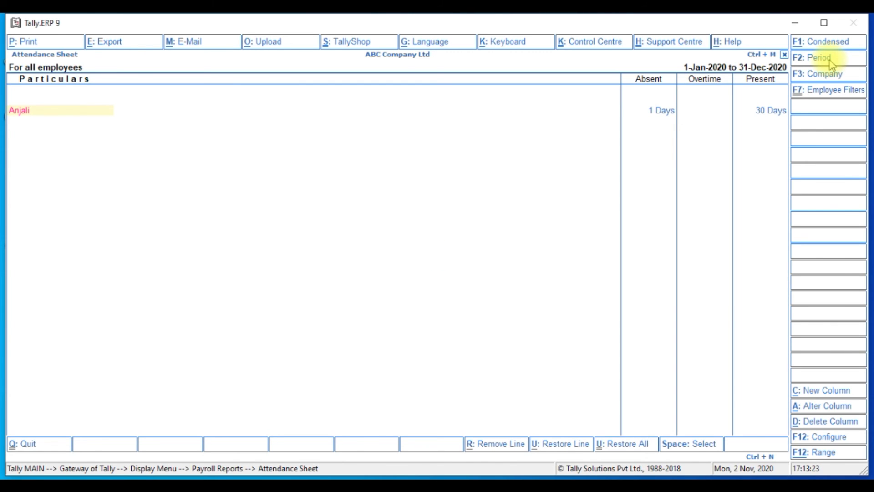
- Drill down from the employee's absent days to the attendance voucher dated 31-Jul-2020, and return to the attendance sheet
key(Right)
key(Return)
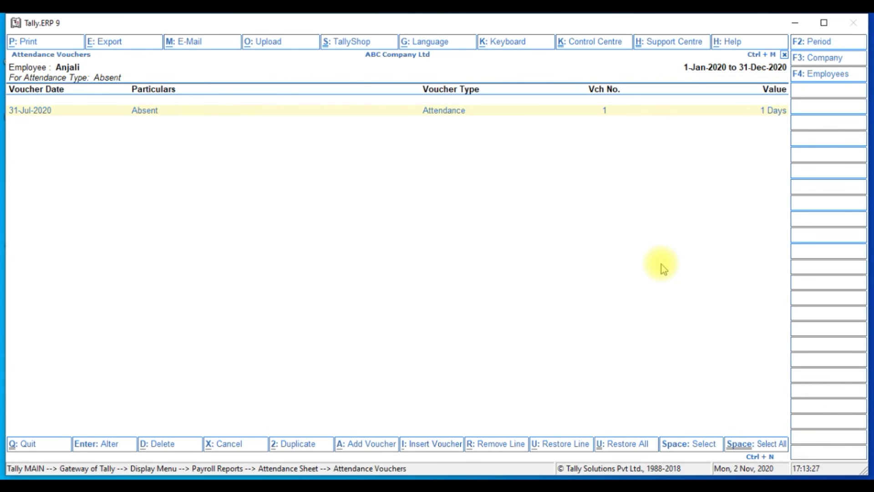
key(Return)
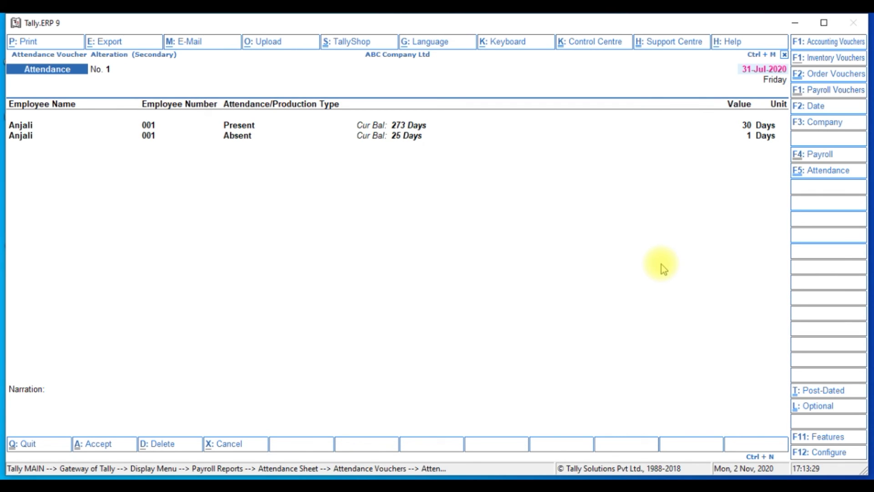
key(Escape)
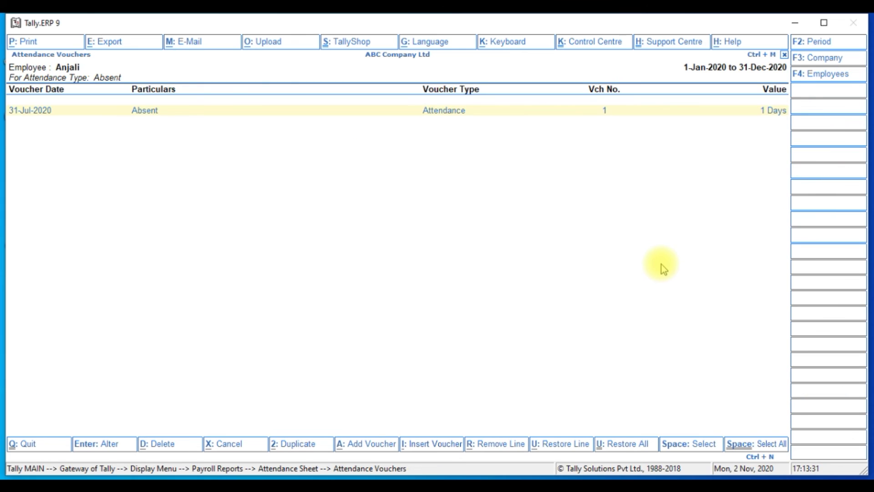
key(Escape)
- View the attendance vouchers behind the employee's present days, and close the attendance sheet
key(Right)
key(Right)
key(Return)
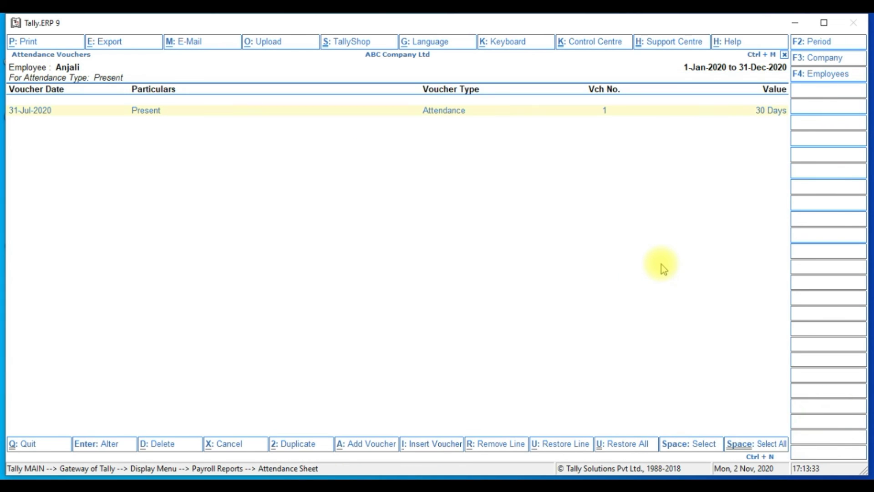
key(Escape)
key(Escape)
- Open the Attendance Register, view the attendance voucher recorded in July, and close the register
key(Down)
key(Return)
key(Up)
key(Up)
key(Up)
key(Up)
key(Up)
key(Return)
key(Return)
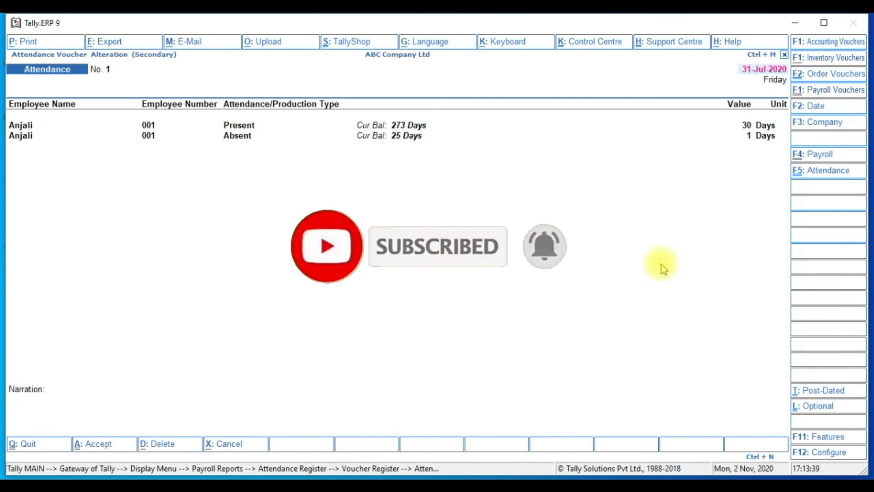
key(Escape)
key(y)
key(Escape)
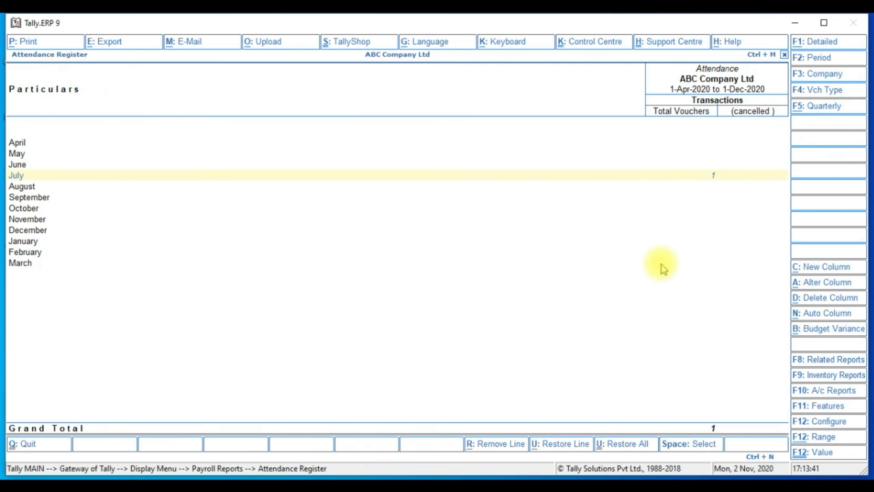
key(Escape)
- Examine the Gratuity Summary's employees and groups, and return to the Display Menu
key(g)
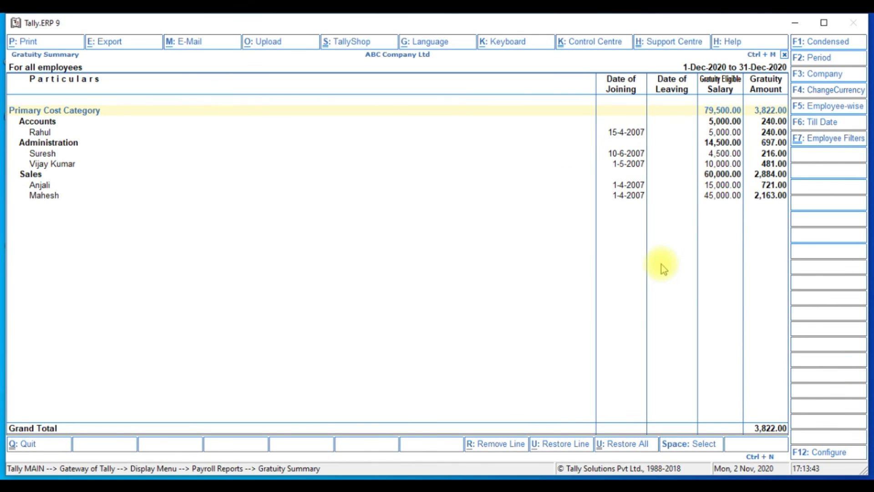
key(Down)
key(Up)
key(Up)
key(Up)
key(Up)
key(Up)
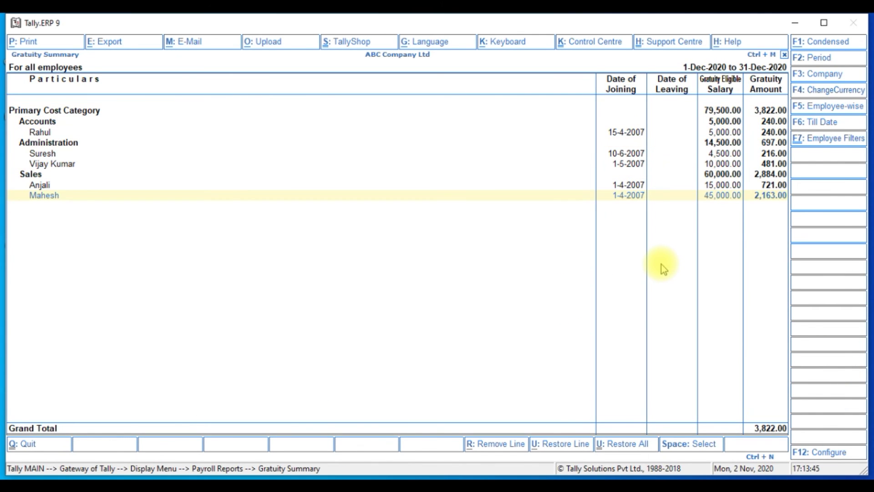
key(Up)
key(Up)
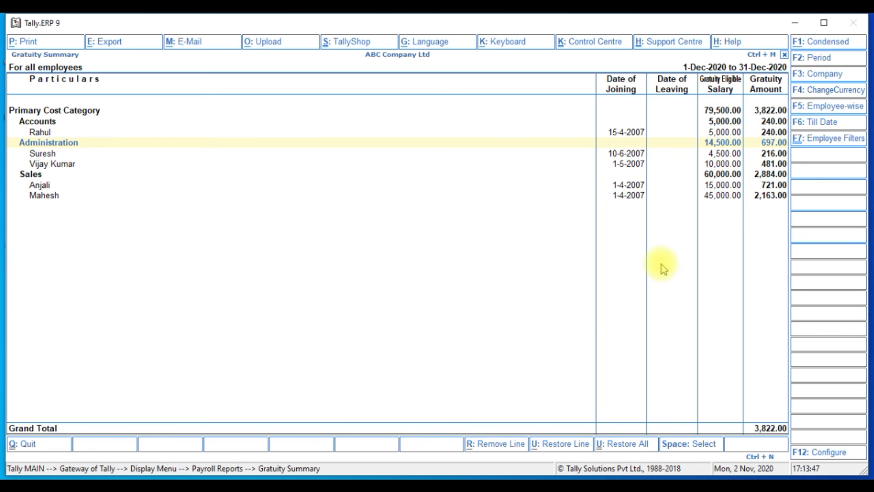
key(Escape)
key(Escape)
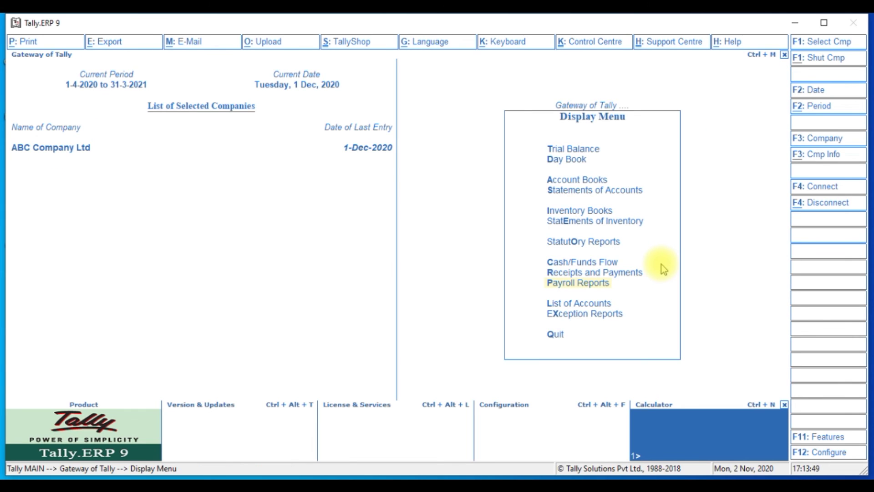
- Open the List of Accounts and examine the ledgers under Capital Account
key(Return)
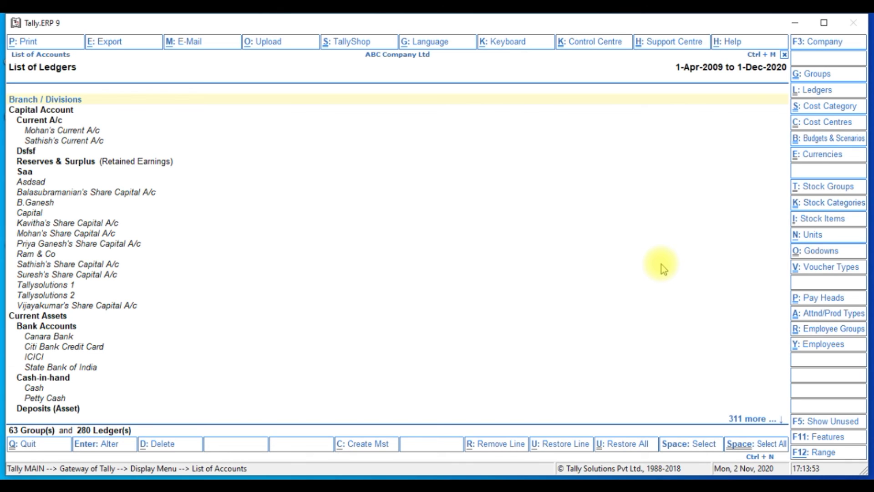
key(Down)
key(Down)
key(Down)
key(Down)
key(Down)
key(Down)
key(Down)
key(Down)
key(Down)
key(Down)
key(Down)
key(Down)
key(Down)
key(Down)
key(Down)
key(Down)
key(Down)
key(Down)
key(Down)
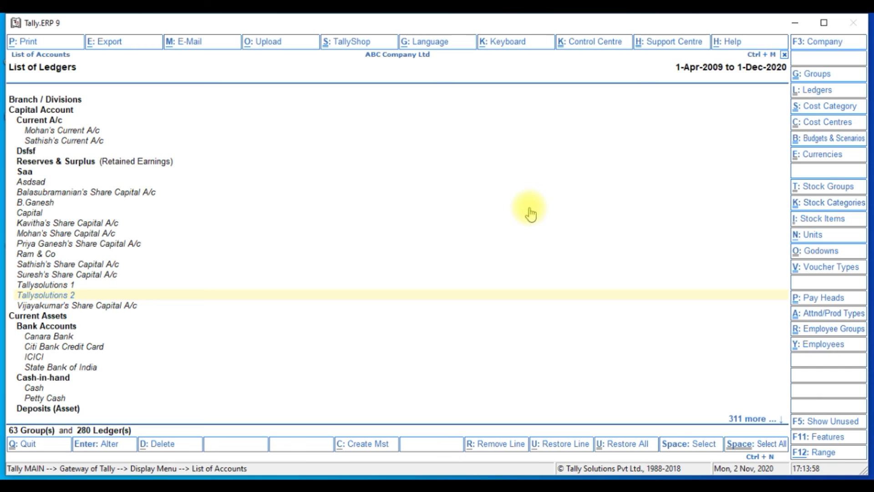
- Display the lists of groups, ledgers, cost categories, cost centres, and budgets and scenarios in turn
click(818, 75)
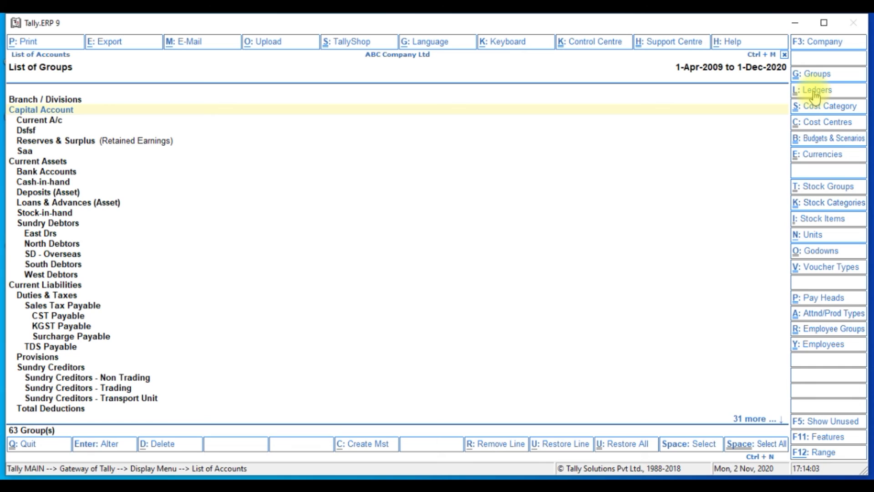
click(815, 93)
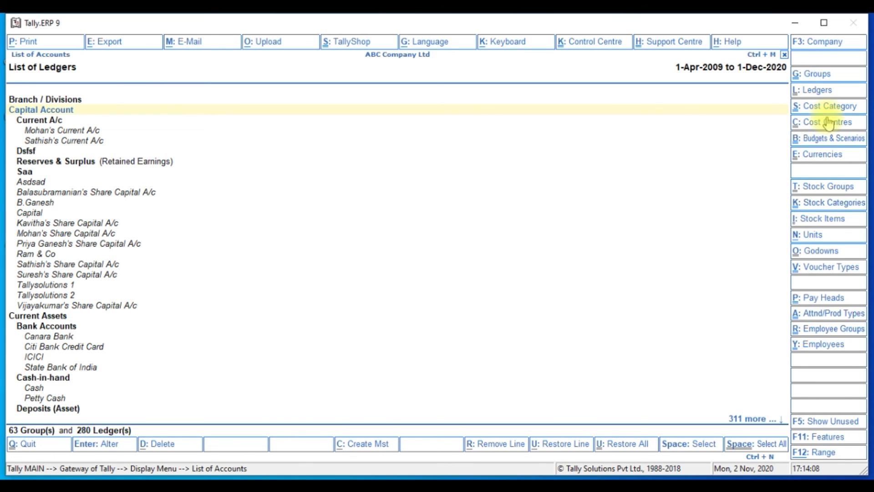
click(829, 108)
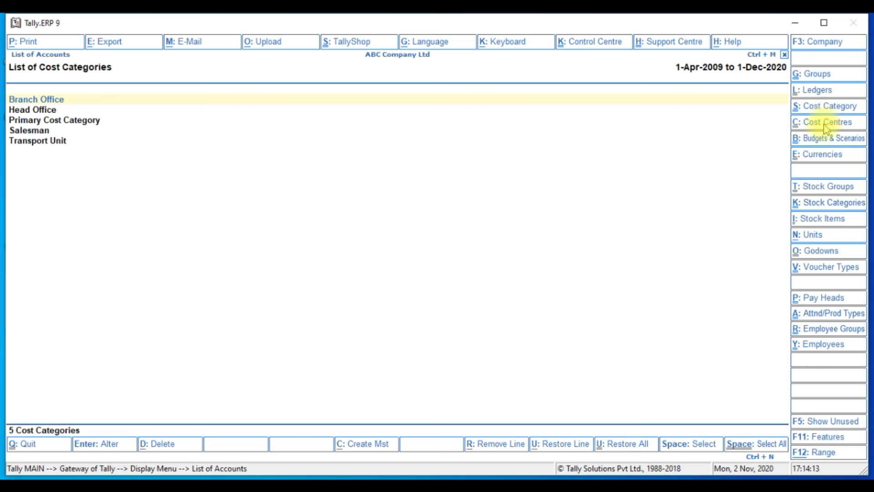
click(820, 128)
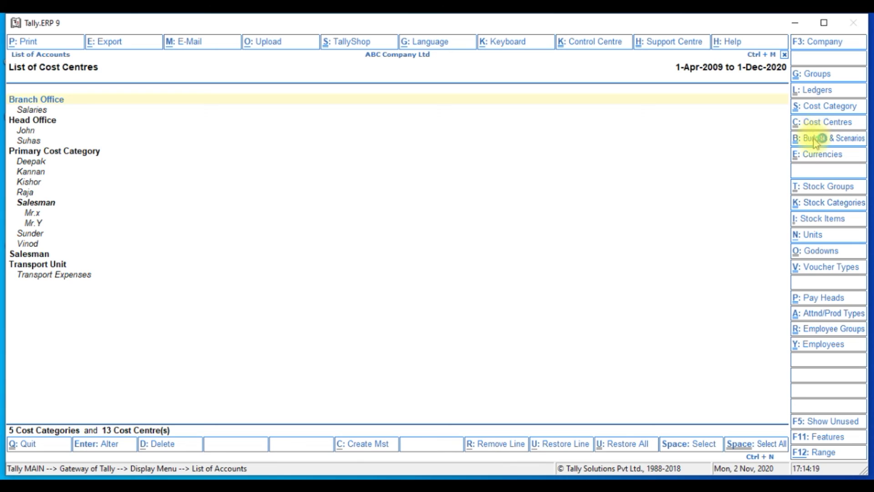
click(812, 143)
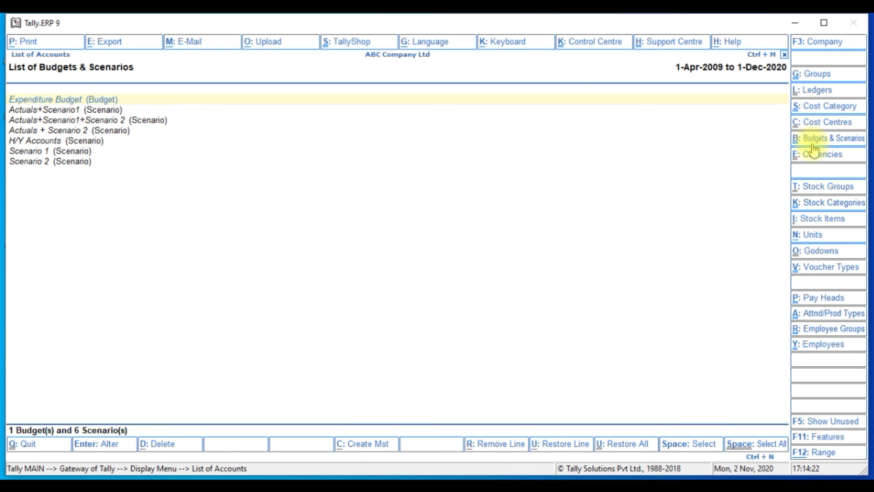
- Display the lists of currencies, stock groups, stock categories, stock items, units and godowns in turn
click(812, 157)
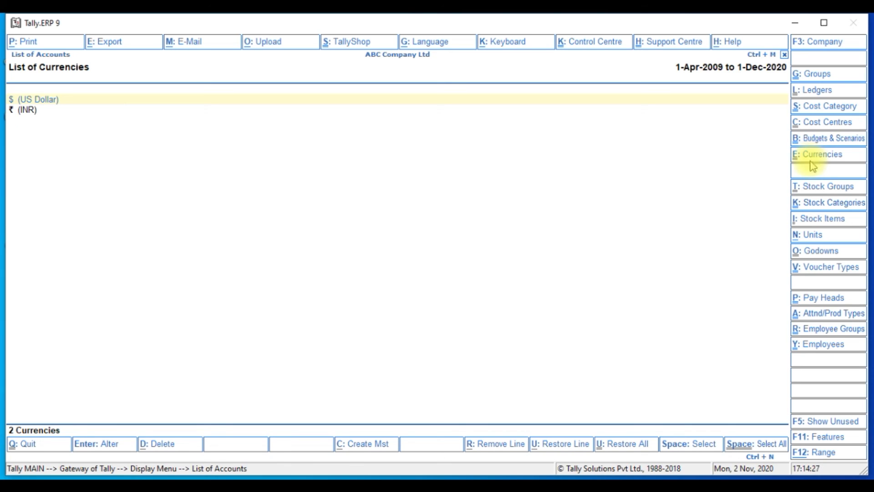
click(817, 195)
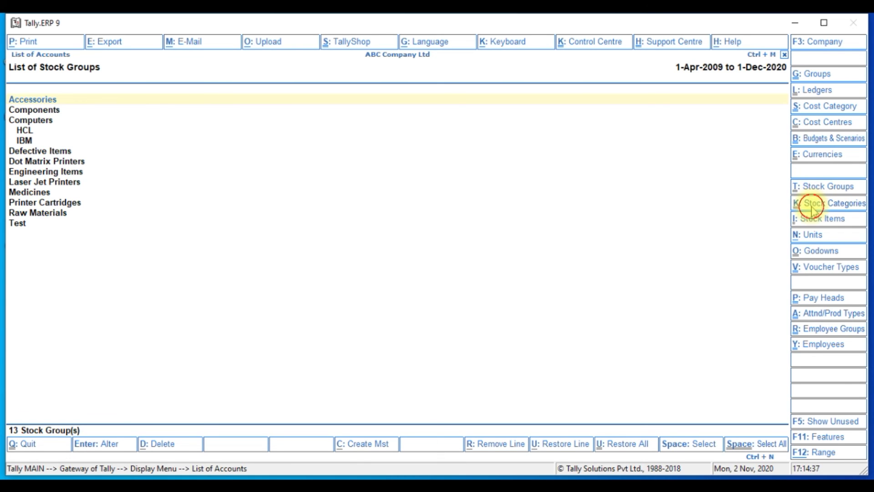
click(812, 205)
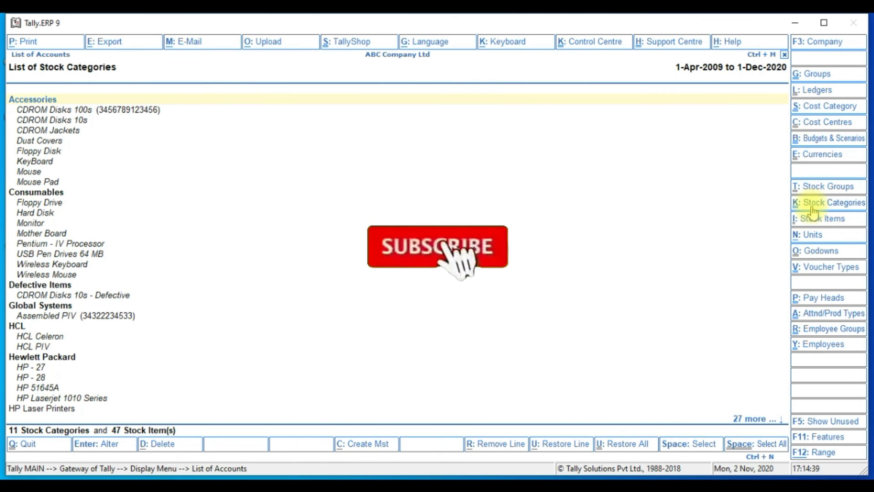
click(810, 224)
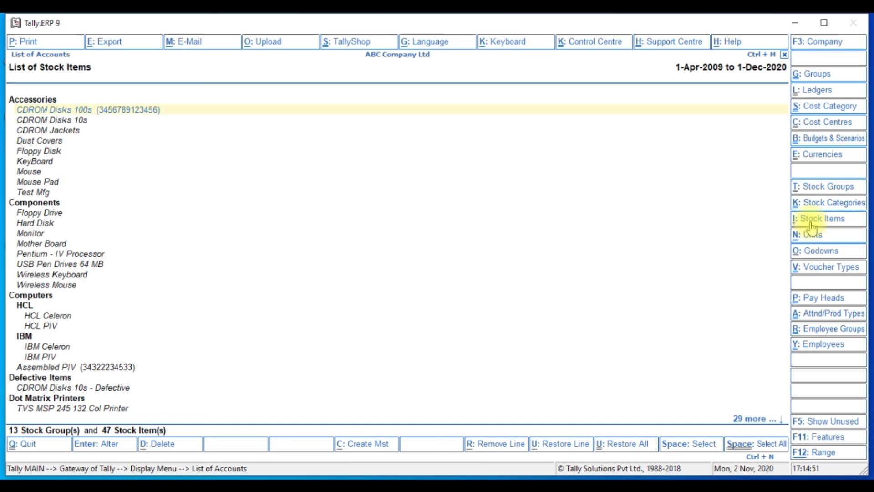
click(821, 237)
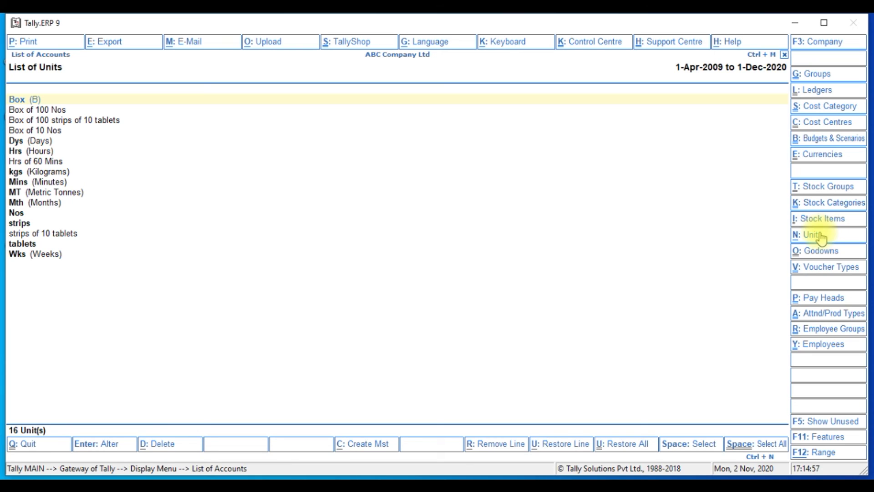
click(815, 257)
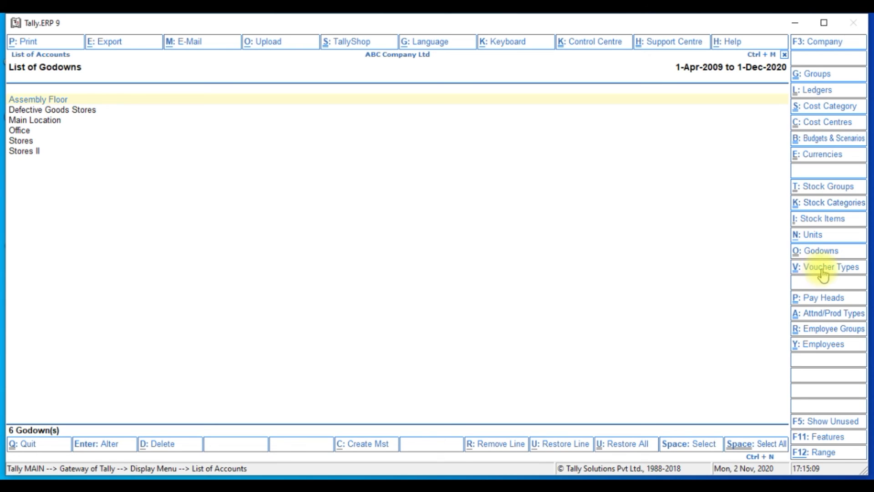
- Display the lists of pay heads, attendance/production types, employee groups and employees, and show only the unused employees
click(810, 301)
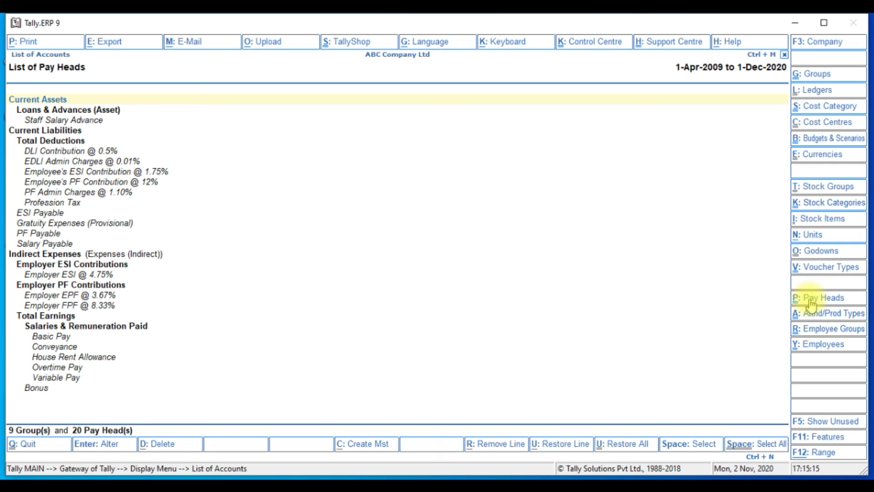
click(810, 318)
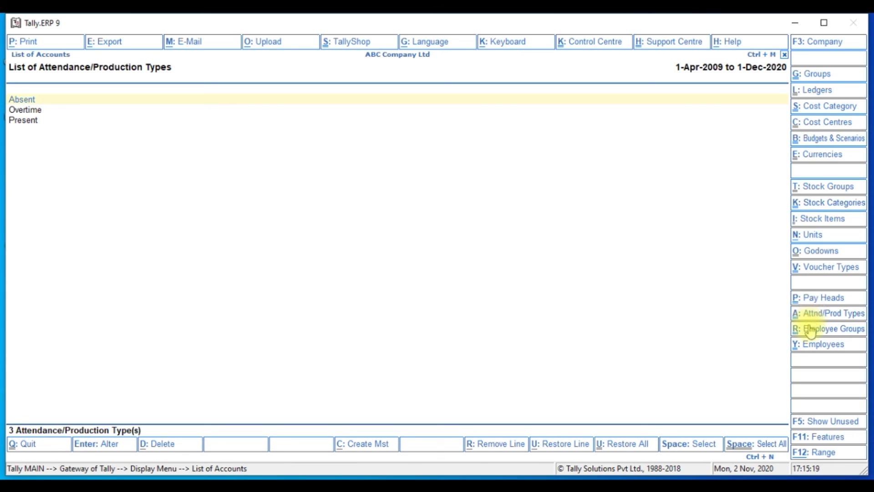
click(810, 331)
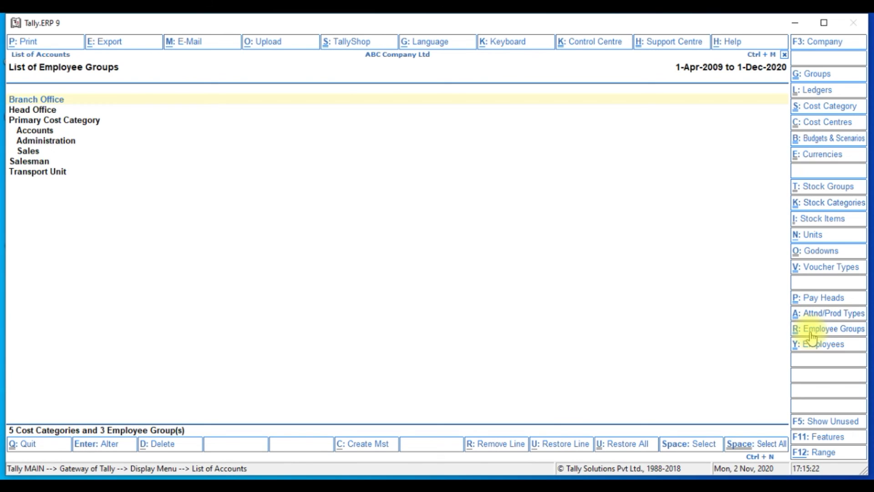
click(811, 347)
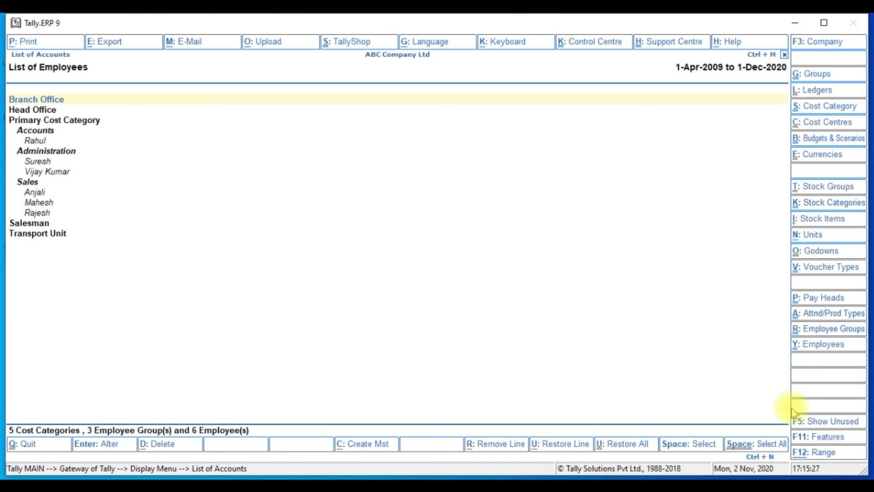
click(818, 426)
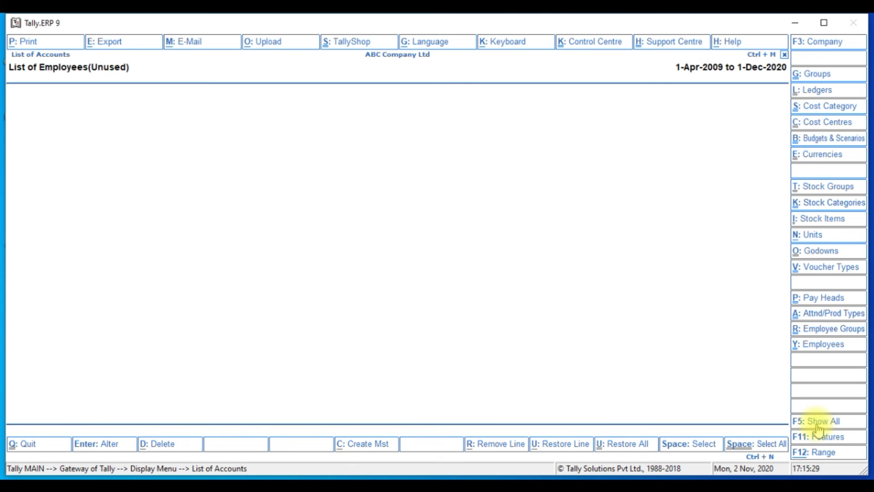
- Open the company's Accounting Features and try to enable the company logo without giving a logo location
click(815, 438)
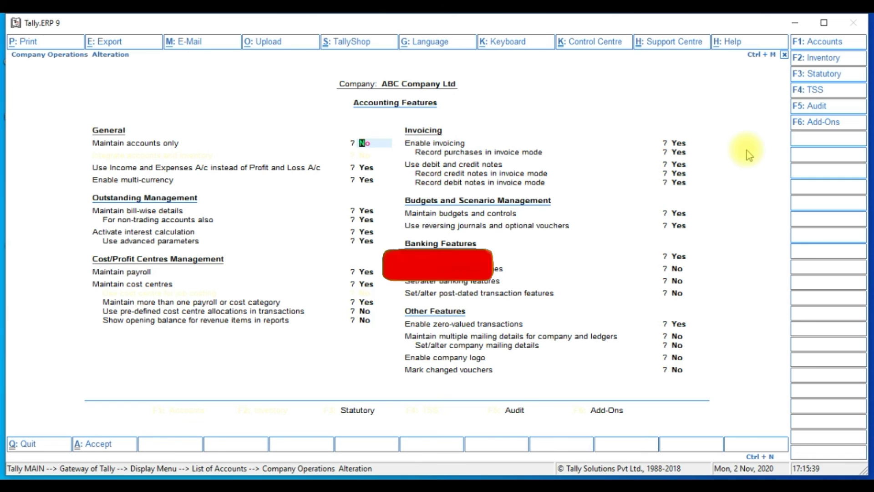
key(Return)
key(Return)
key(Return)
key(Return)
key(Return)
key(Return)
key(Return)
key(Return)
key(Return)
key(Return)
key(Return)
key(Return)
key(Return)
key(Return)
key(Return)
key(Return)
key(Return)
key(Return)
key(Return)
key(Return)
key(Return)
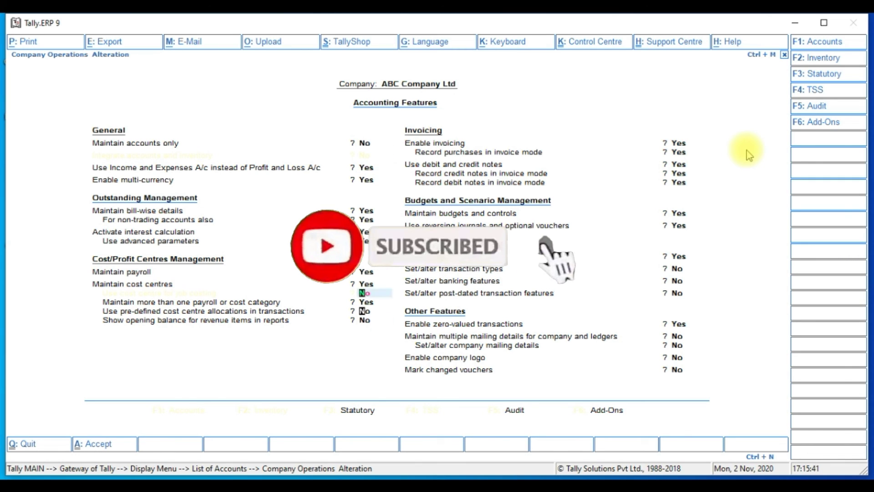
text(y)
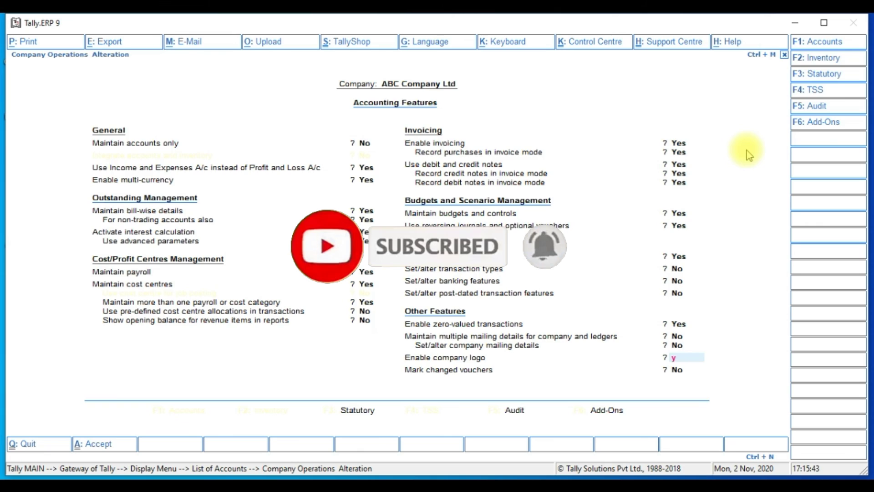
key(Return)
key(Return)
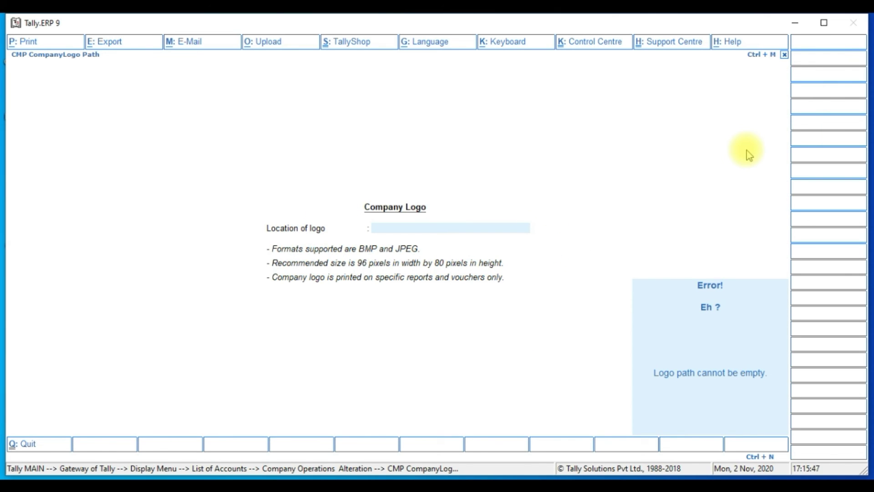
- Leave the Company Logo form, set Enable company logo back to No, and accept the Accounting Features
key(Escape)
text(y)
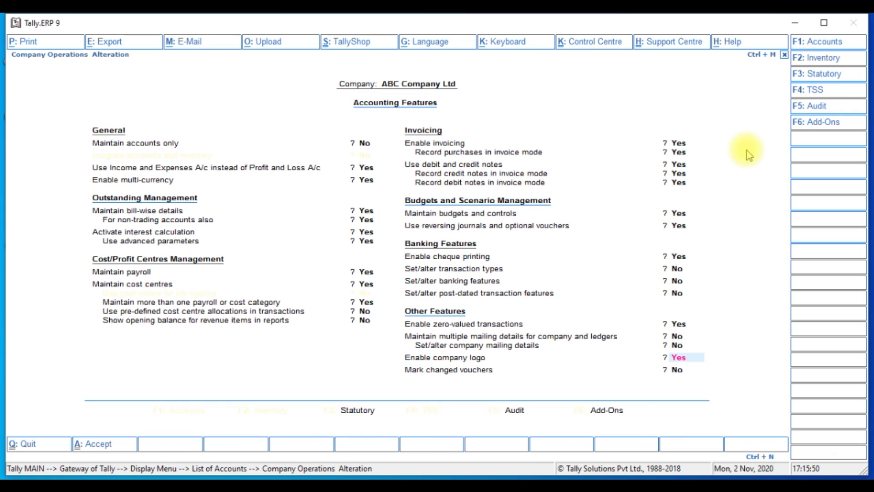
text(n)
key(Return)
key(Return)
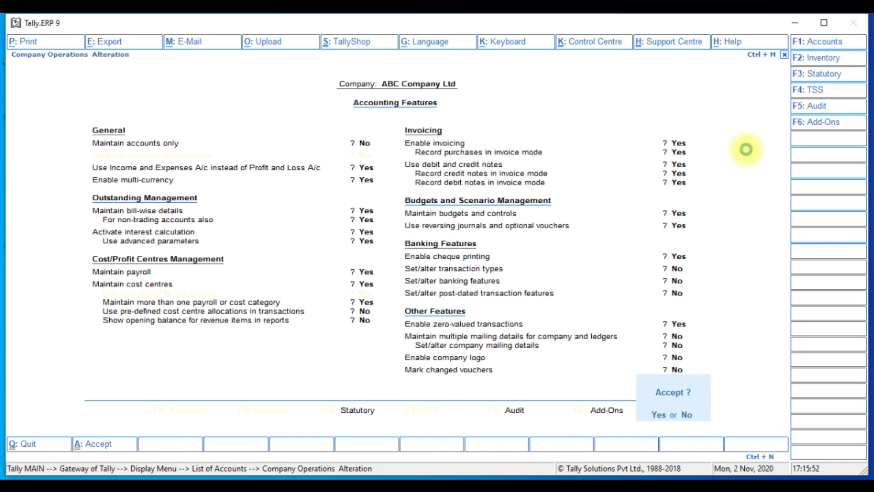
key(y)
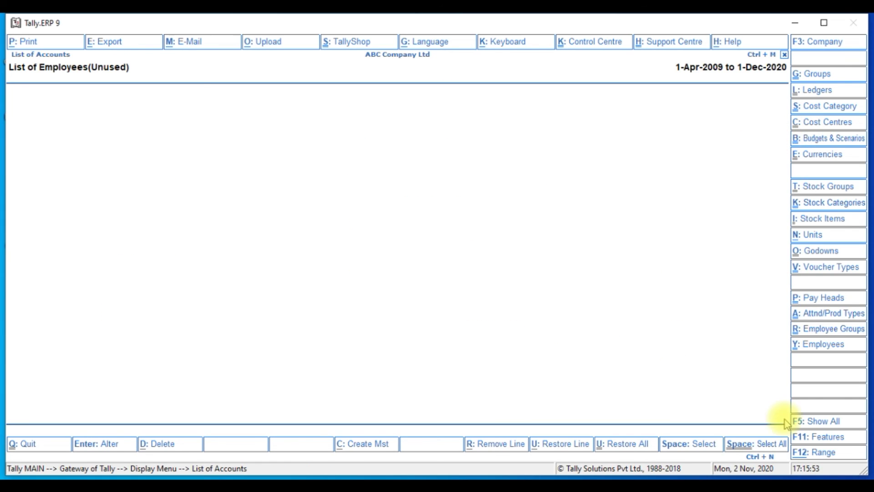
- Close the List of Accounts and open Exception Reports from the Display Menu
key(Escape)
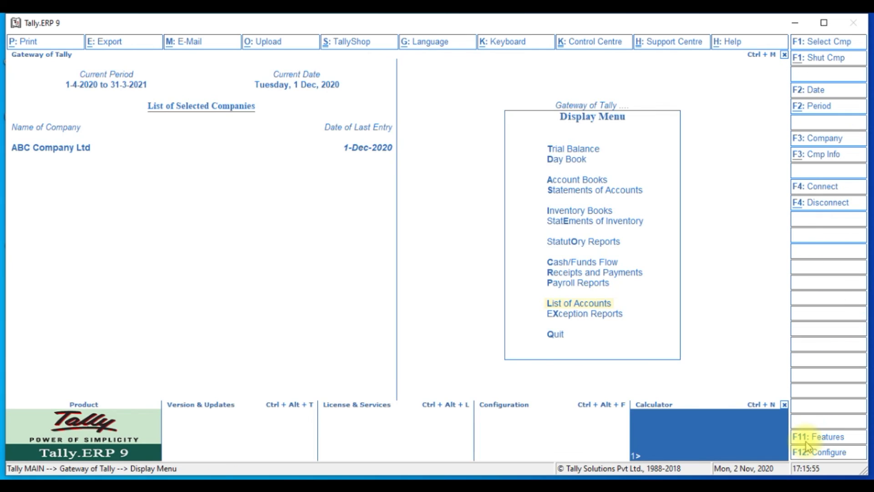
key(Escape)
key(d)
key(Up)
key(Up)
key(Return)
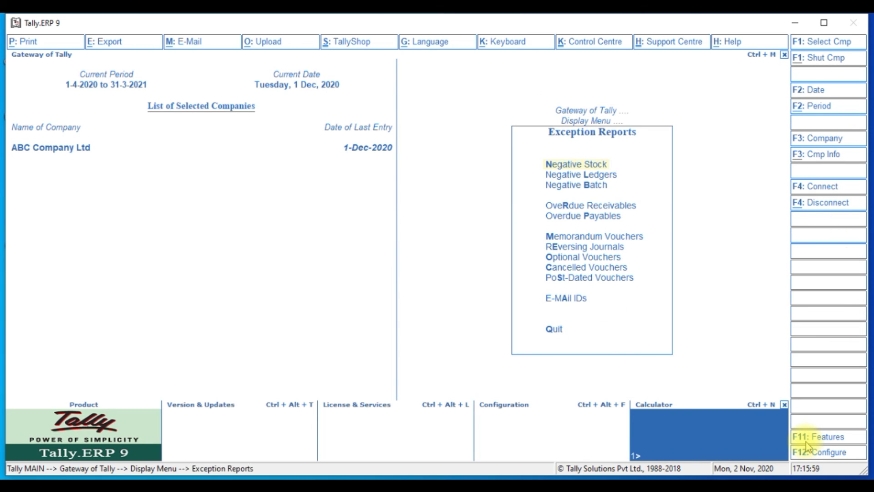
- Open the Negative Stock exception report, examine its entries, and return to Exception Reports
key(Return)
key(Down)
key(Down)
key(Down)
key(Down)
key(Down)
key(Down)
key(Down)
key(Down)
key(Down)
key(Down)
key(Down)
key(Down)
key(Down)
key(Down)
key(Down)
key(Down)
key(Down)
key(Down)
key(Down)
key(Up)
key(Escape)
- Open the Negative Ledgers report, examine the ledgers and their closing balances, and close the report
key(Return)
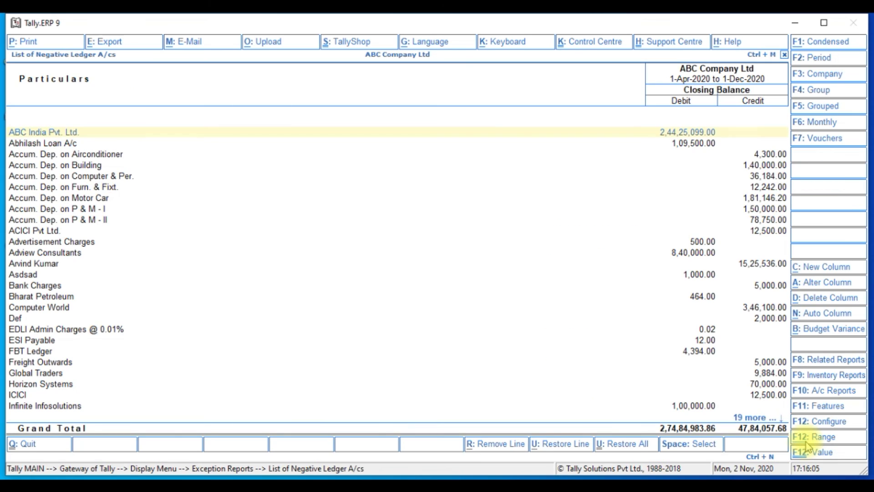
key(Down)
key(Down)
key(Down)
key(Down)
key(Down)
key(Down)
key(Down)
key(Down)
key(Down)
key(Down)
key(Down)
key(Down)
key(Down)
key(Down)
key(Down)
key(Down)
key(Down)
key(Down)
key(Down)
key(Down)
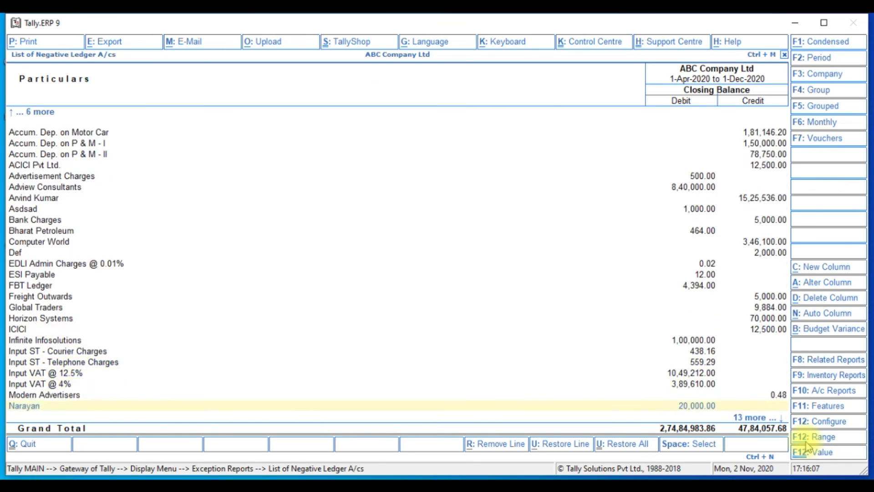
key(Escape)
- Open the Negative Batch report, examine the batches with their stock items and locations, and close it
key(Down)
key(Return)
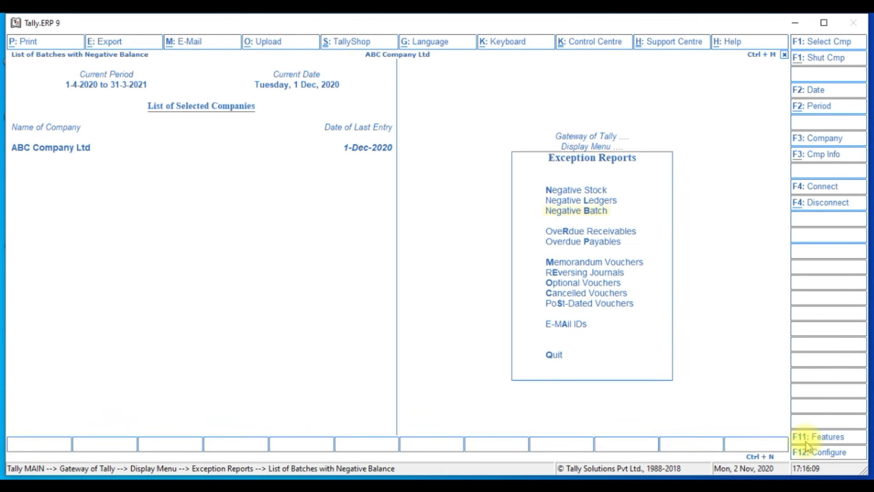
key(Down)
key(Down)
key(Down)
key(Down)
key(Down)
key(Down)
key(Down)
key(Down)
key(Down)
key(Down)
key(Down)
key(Down)
key(Down)
key(Down)
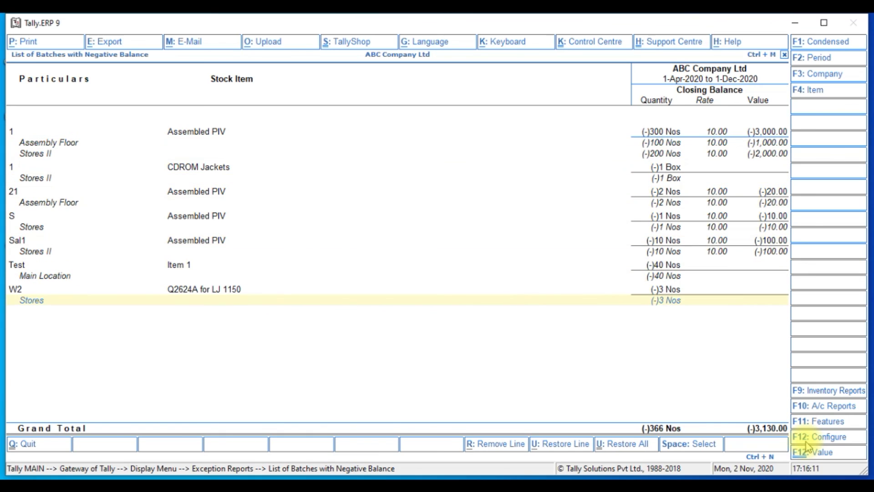
key(Escape)
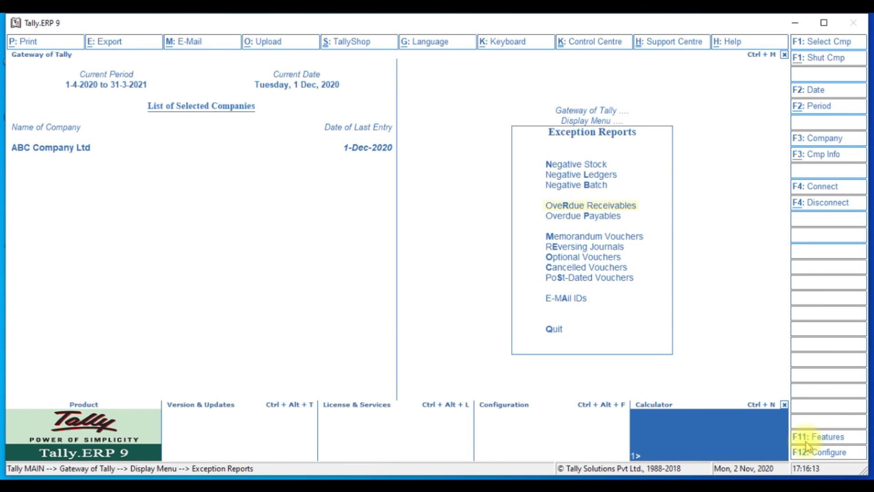
- View the Overdue Receivables report, examine the pending bills in Overdue Payables, and return to Exception Reports
key(Return)
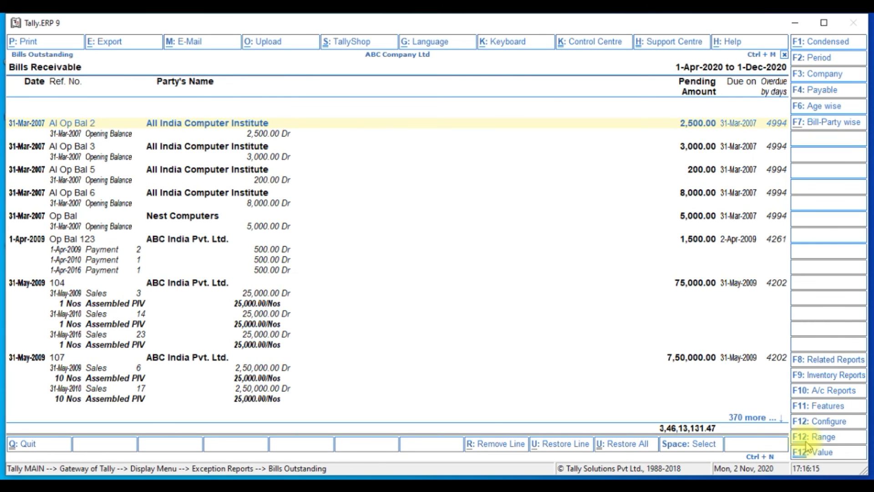
key(Escape)
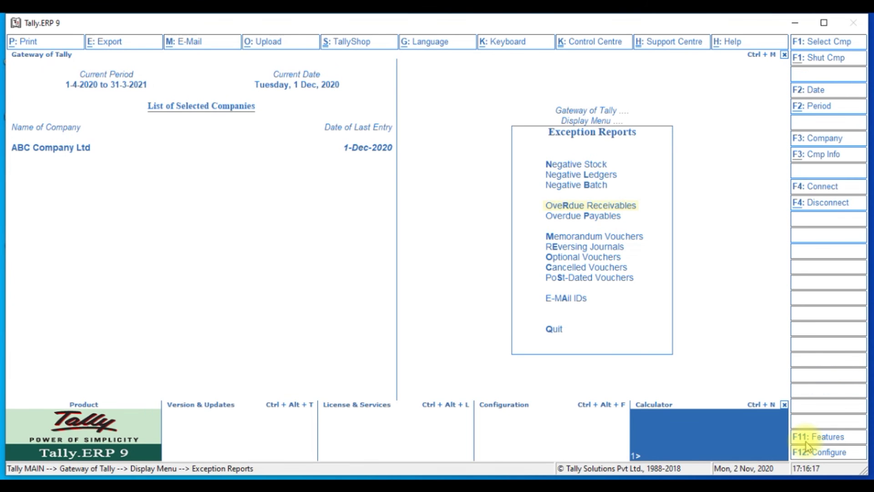
key(Return)
key(Down)
key(Down)
key(Down)
key(Down)
key(Down)
key(Down)
key(Down)
key(Down)
key(Down)
key(Down)
key(Down)
key(Down)
key(Down)
key(Down)
key(Down)
key(Down)
key(Down)
key(Down)
key(Down)
key(Down)
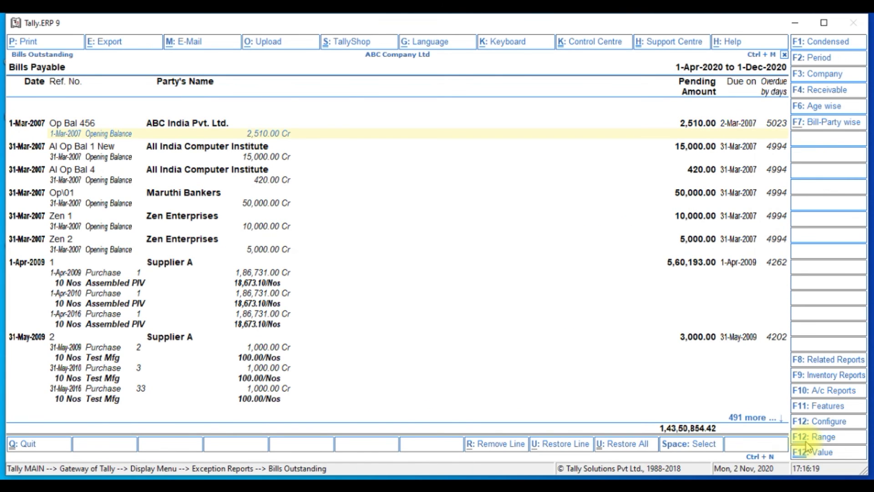
key(Down)
key(Down)
key(Down)
key(Down)
key(Down)
key(Down)
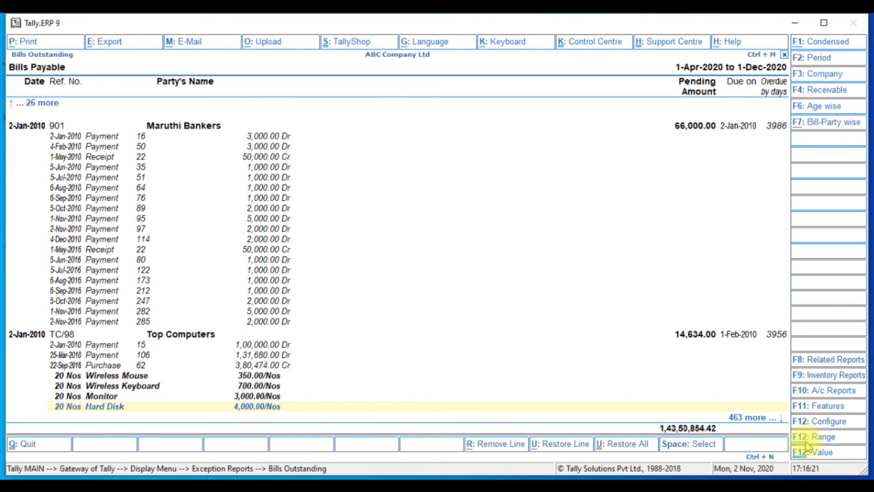
key(Escape)
- Open the Memorandum Vouchers register, go through its months up to March, and close the register
key(Down)
key(Return)
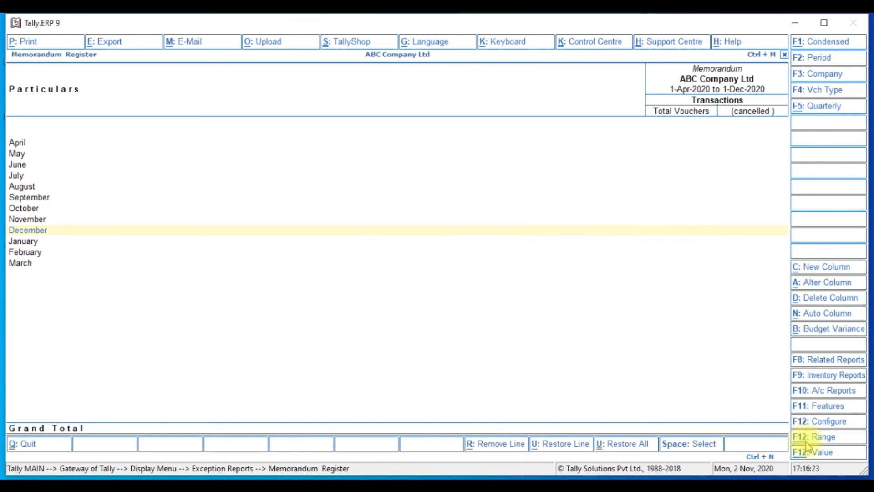
key(Down)
key(Down)
key(Down)
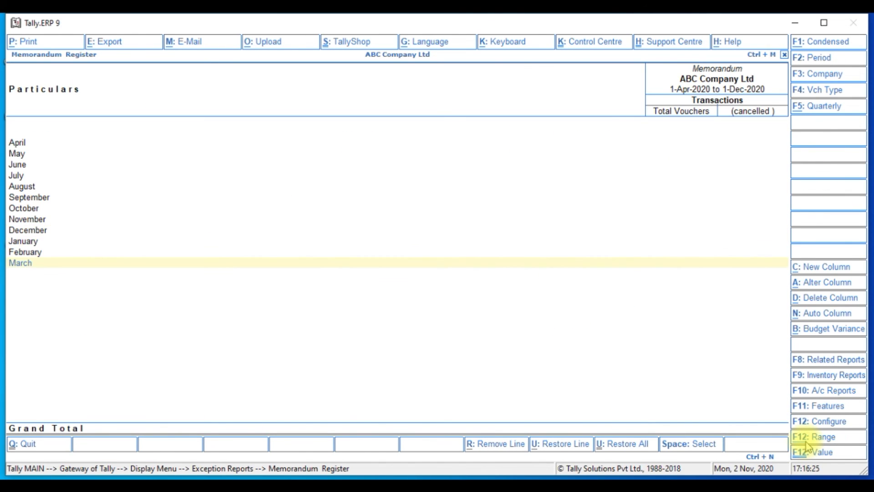
key(Return)
key(Escape)
- View the Reversing Journal Register, the list of optional vouchers and the list of cancelled vouchers in turn
key(Down)
key(Return)
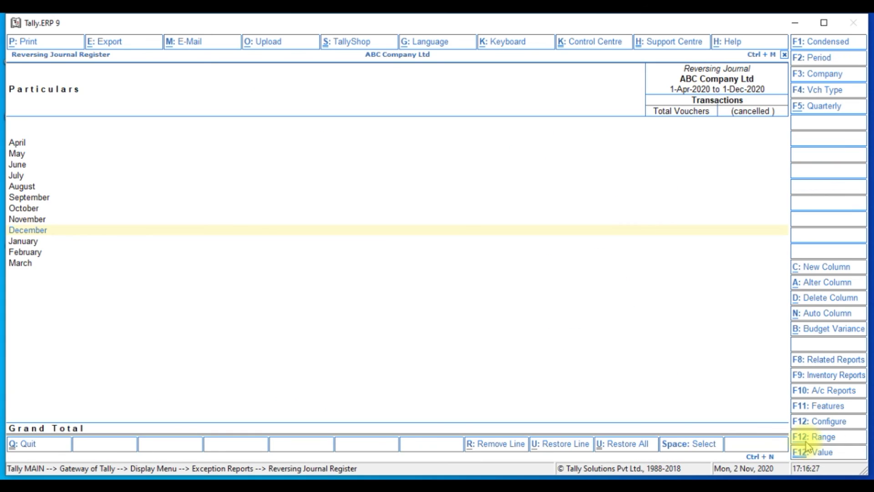
key(Escape)
key(Return)
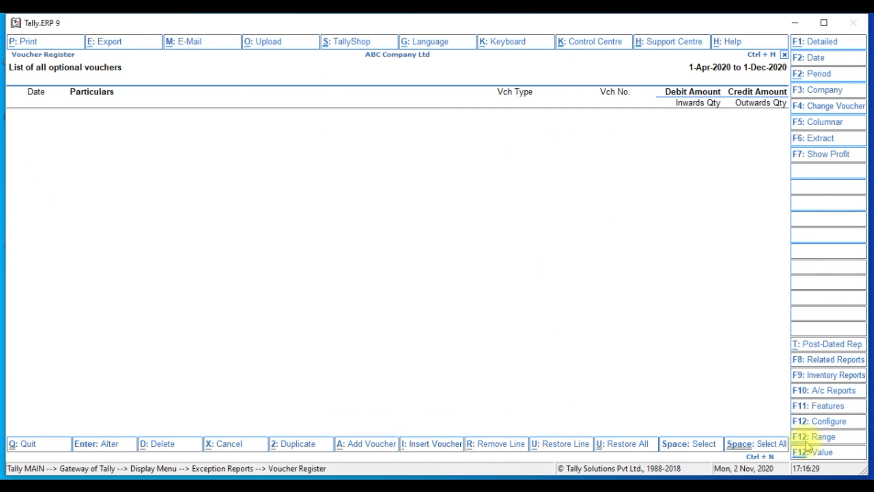
key(Escape)
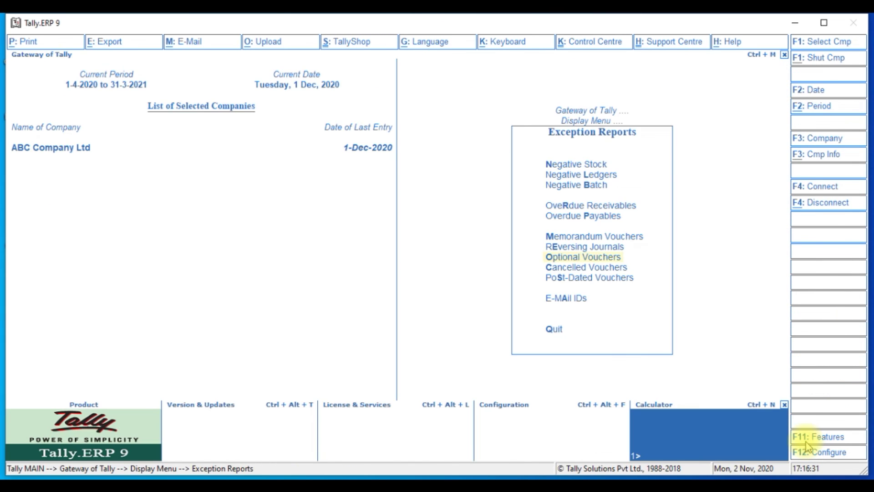
key(Return)
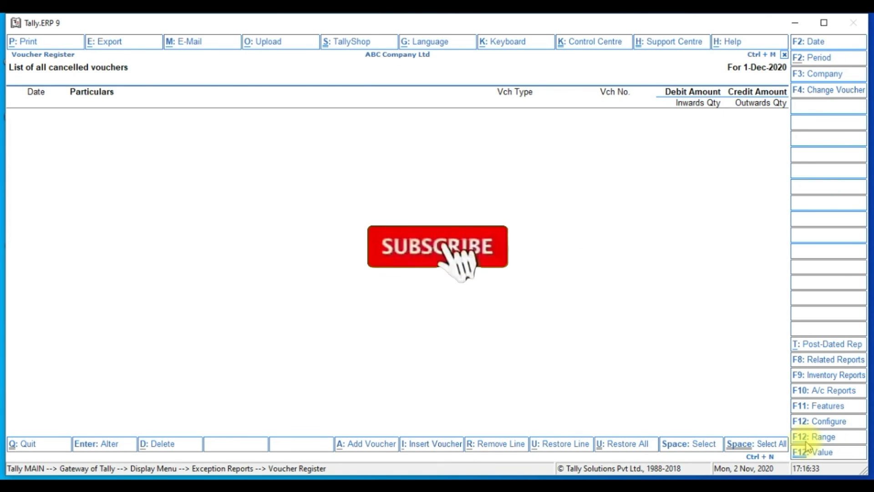
- View the list of post-dated vouchers, leave Exception Reports, and return to the Gateway of Tally
key(Escape)
key(Down)
key(Return)
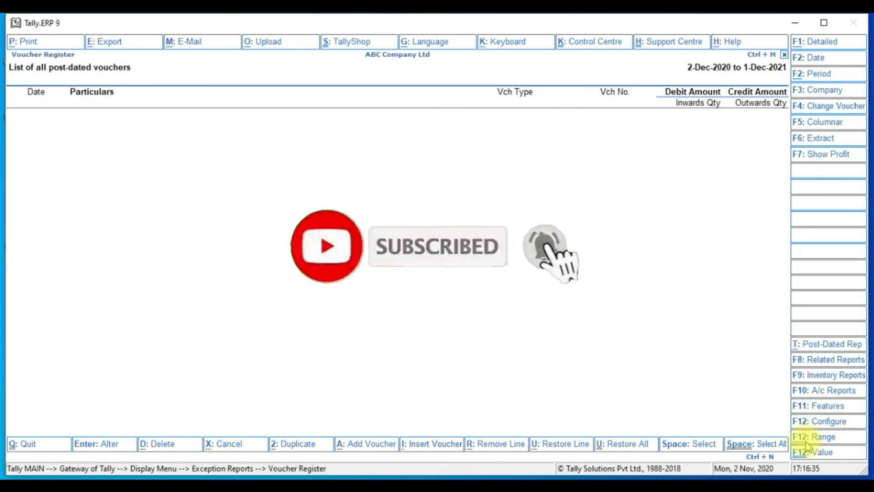
key(Escape)
key(Down)
key(Return)
key(Escape)
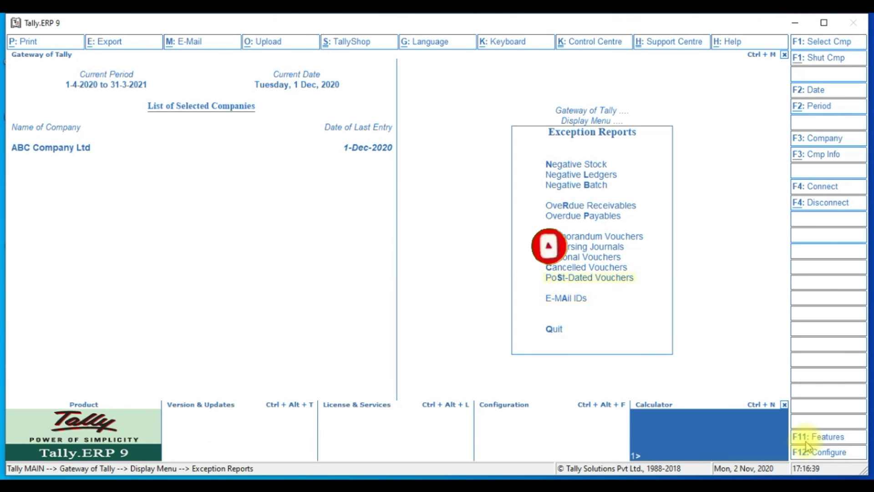
key(Escape)
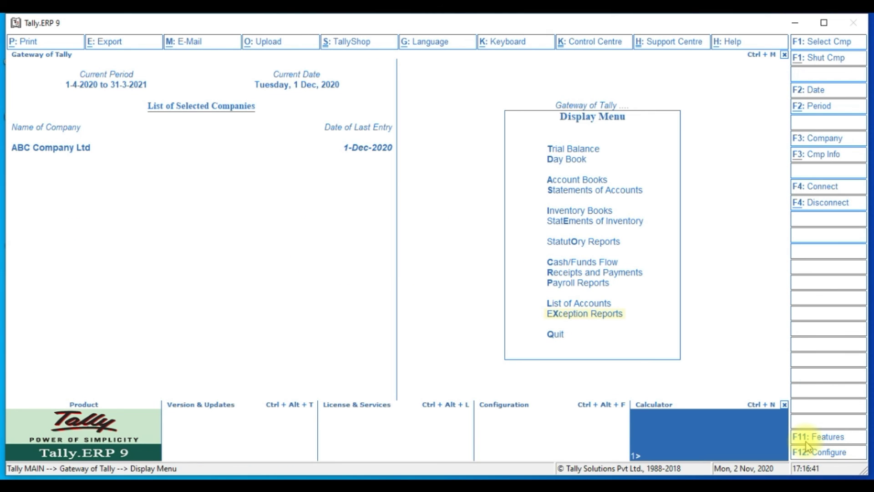
key(Escape)
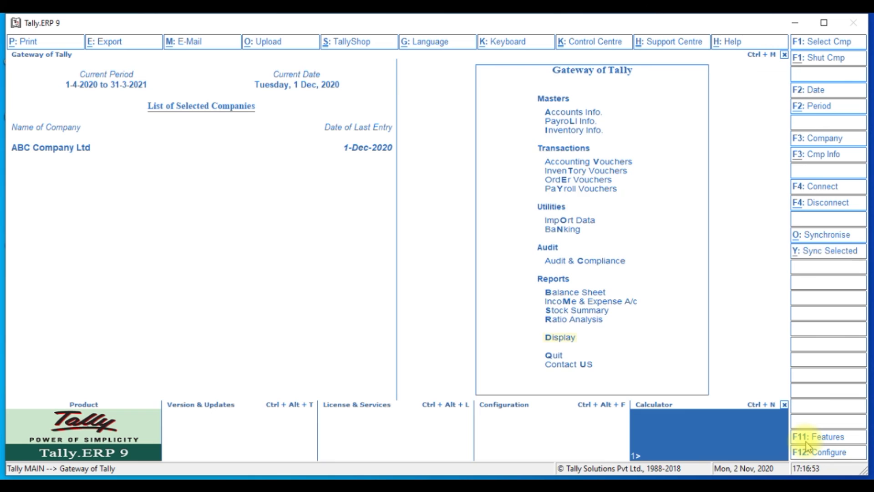
- Open the Trial Balance and drill down through Capital Account and the Asdsad ledger's December entries to Canara Bank payment voucher No. 9
key(Return)
key(Return)
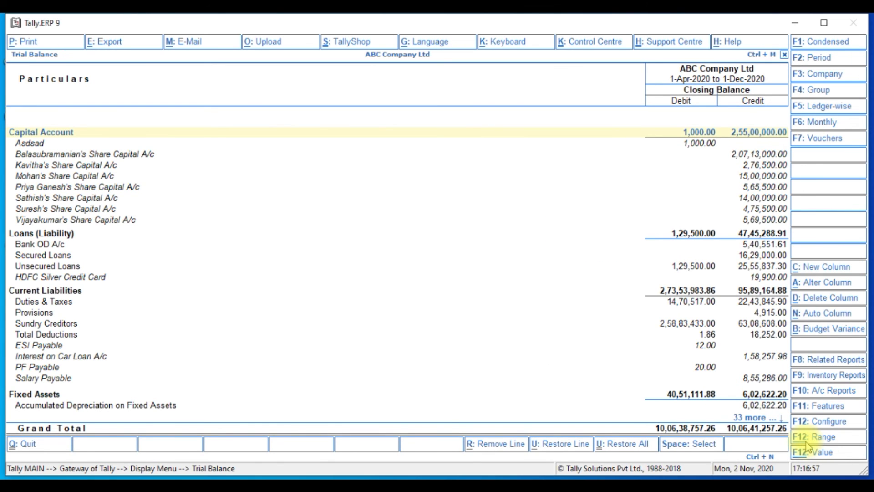
key(Return)
key(Return)
key(Return)
key(Return)
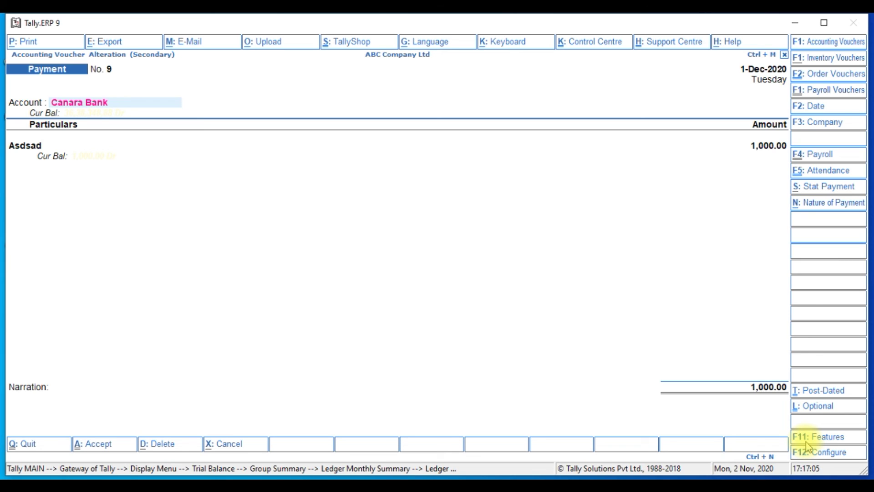
- Go through the payment voucher's account, particulars and amount entries, and quit the voucher without accepting it
key(Return)
key(Return)
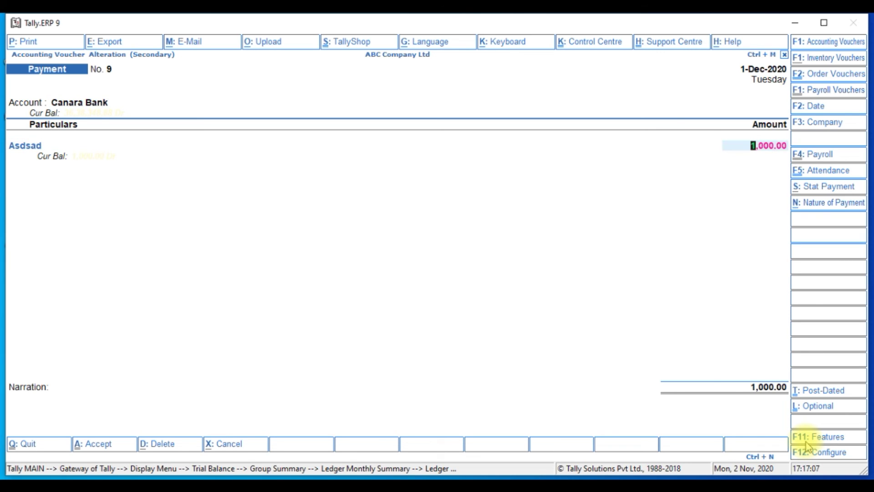
key(BackSpace)
key(Return)
key(Return)
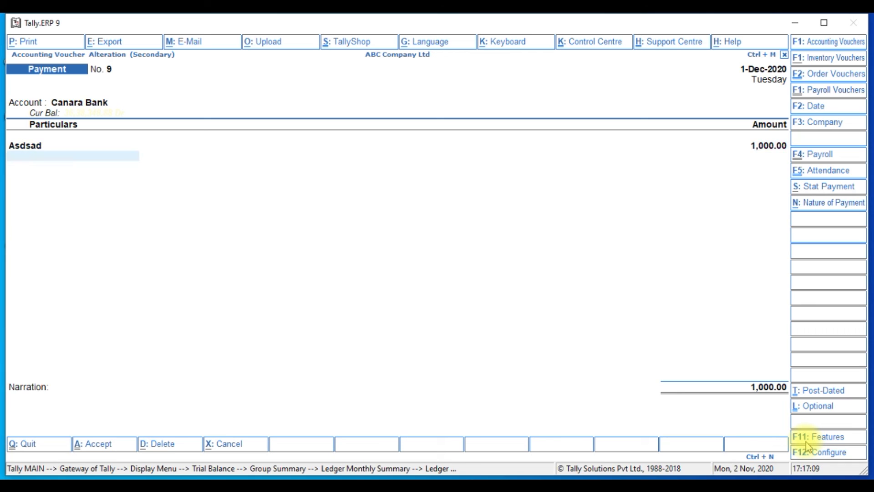
key(Escape)
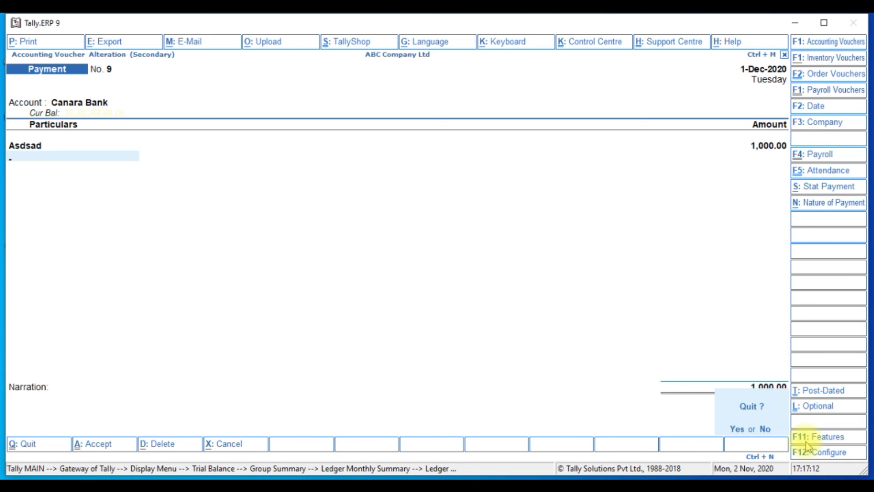
key(Return)
- Back out through the Asdsad monthly summary, the Capital Account group summary and the Trial Balance to the Display Menu
key(Escape)
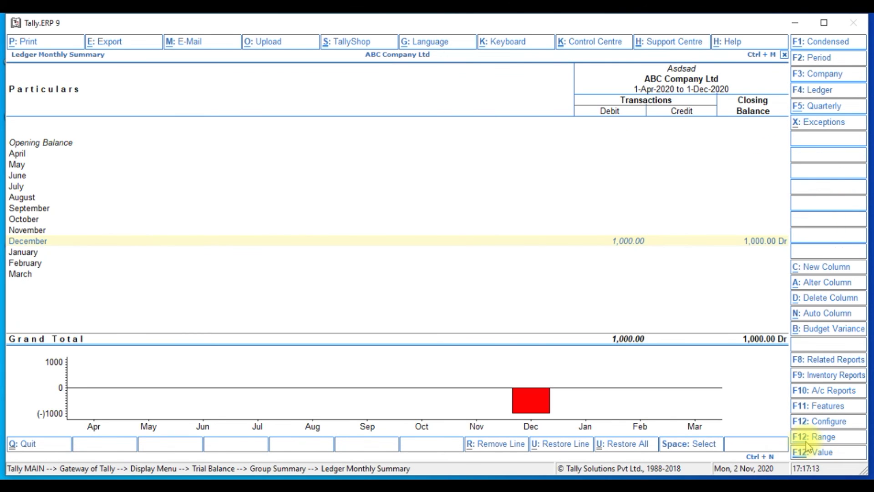
key(Escape)
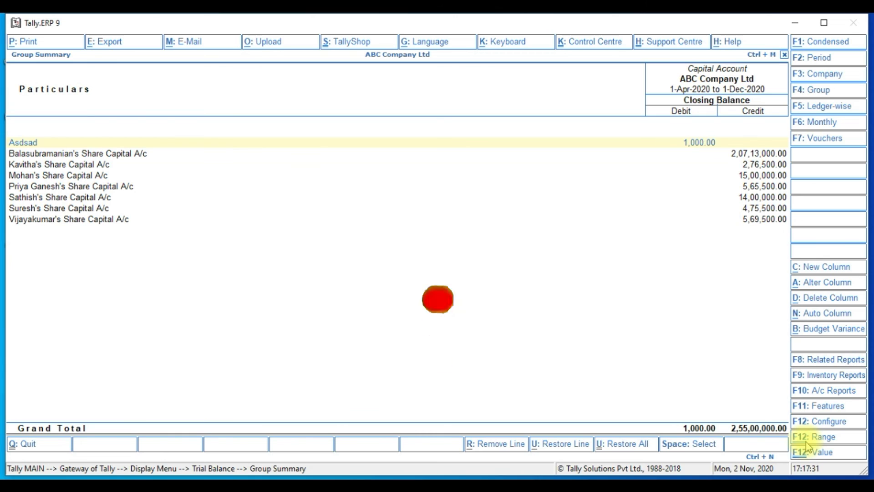
key(Escape)
key(Escape)
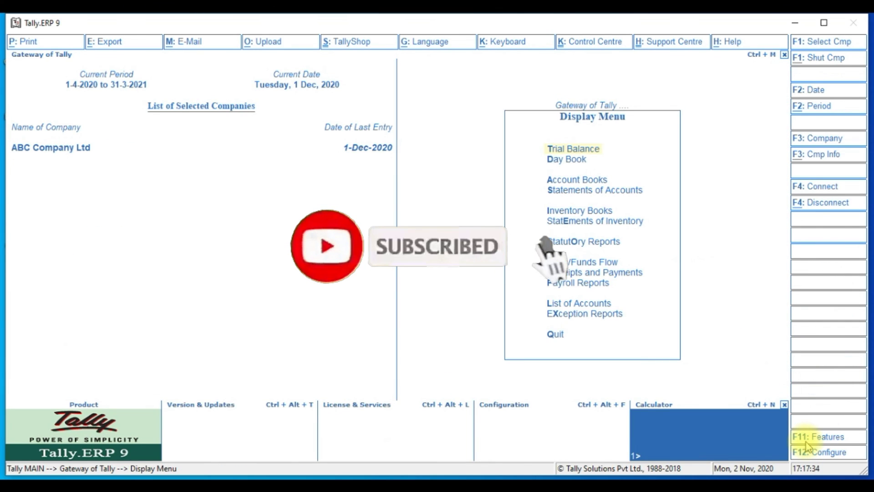